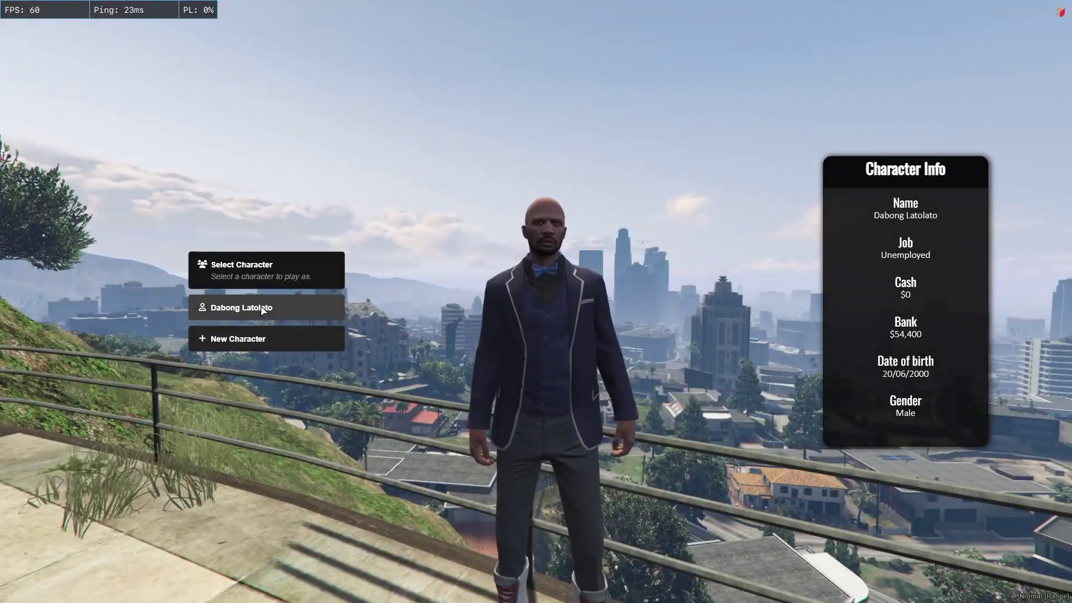
- Spawn the saved character into the city and look around at the buildings
{"action": "left_click", "coordinate": [263, 309]}
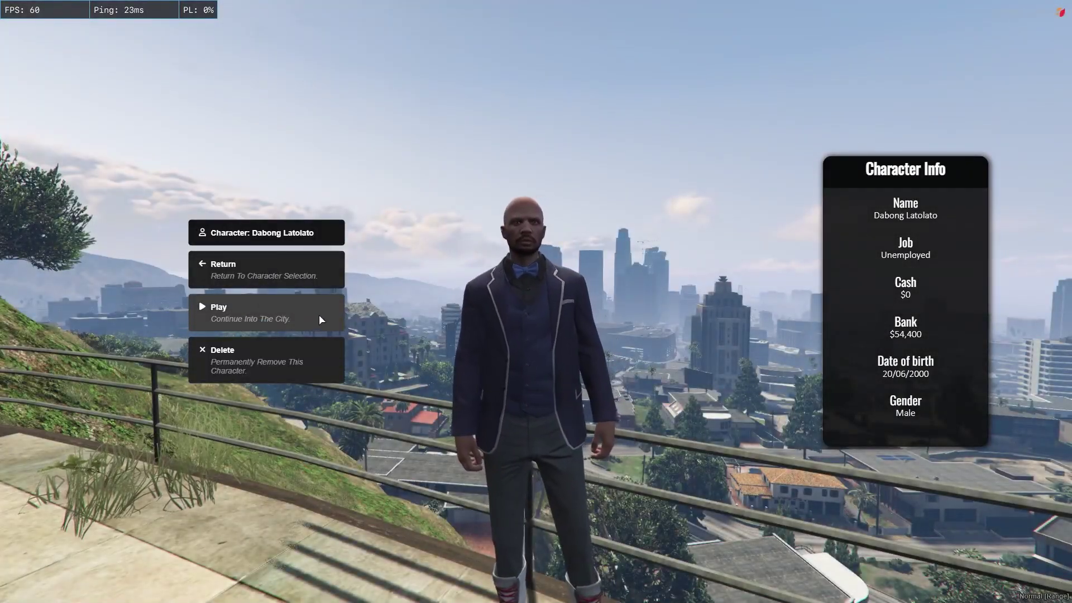
{"action": "left_click", "coordinate": [246, 307]}
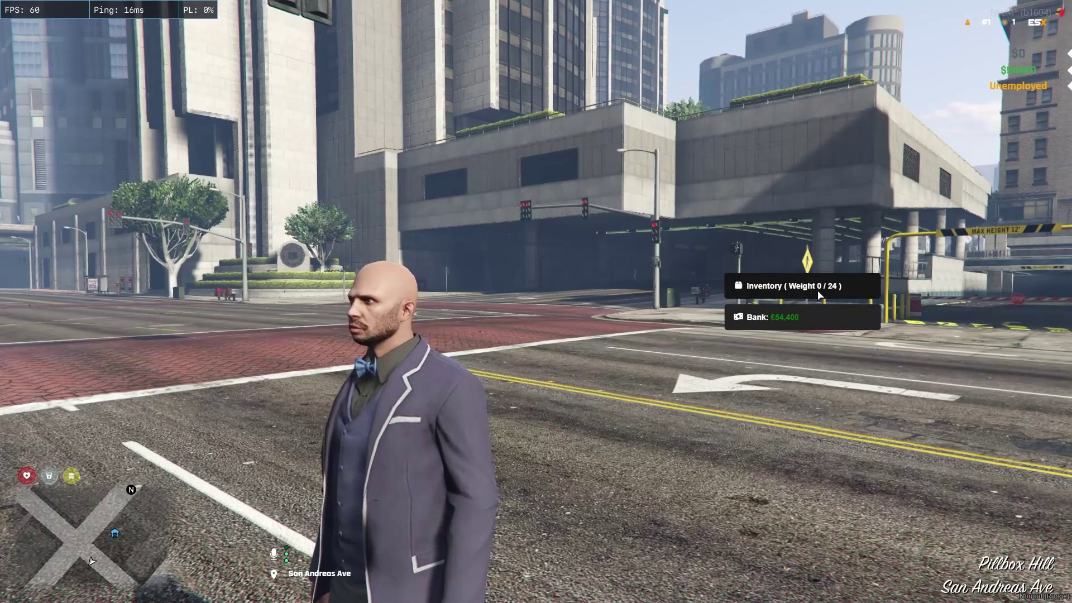
{"action": "key", "text": "Escape"}
{"action": "key", "text": "s"}
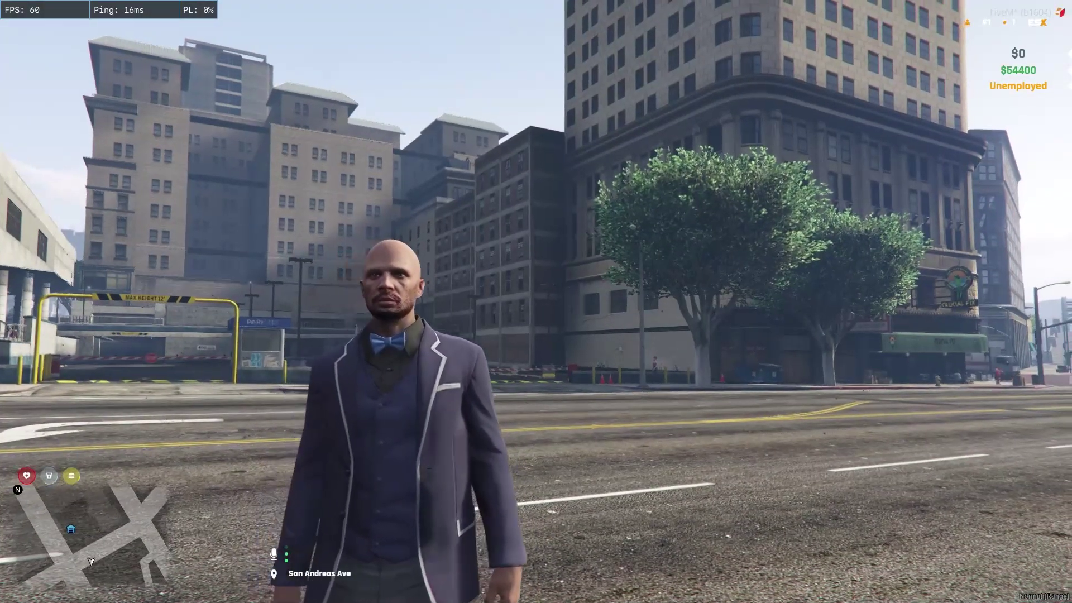
- Exit FiveM by running quit in the F8 console
{"action": "key", "text": "F8"}
{"action": "type", "text": "quit"}
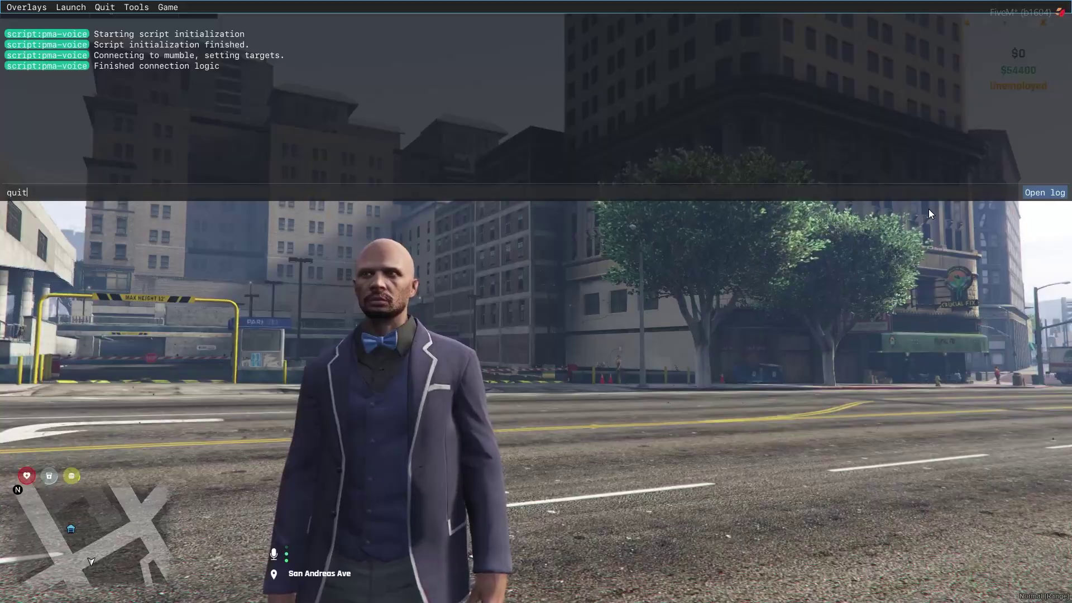
{"action": "key", "text": "Return"}
{"action": "left_click", "coordinate": [123, 36]}
- Search the web for ox_inventory and open its GitHub repository
{"action": "type", "text": "o"}
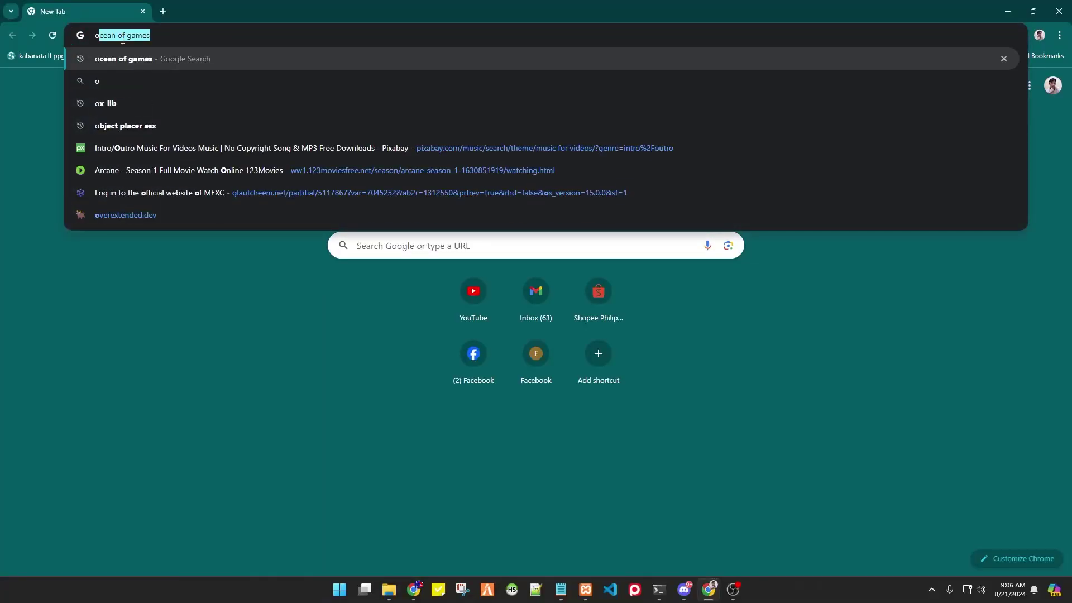
{"action": "type", "text": "x_"}
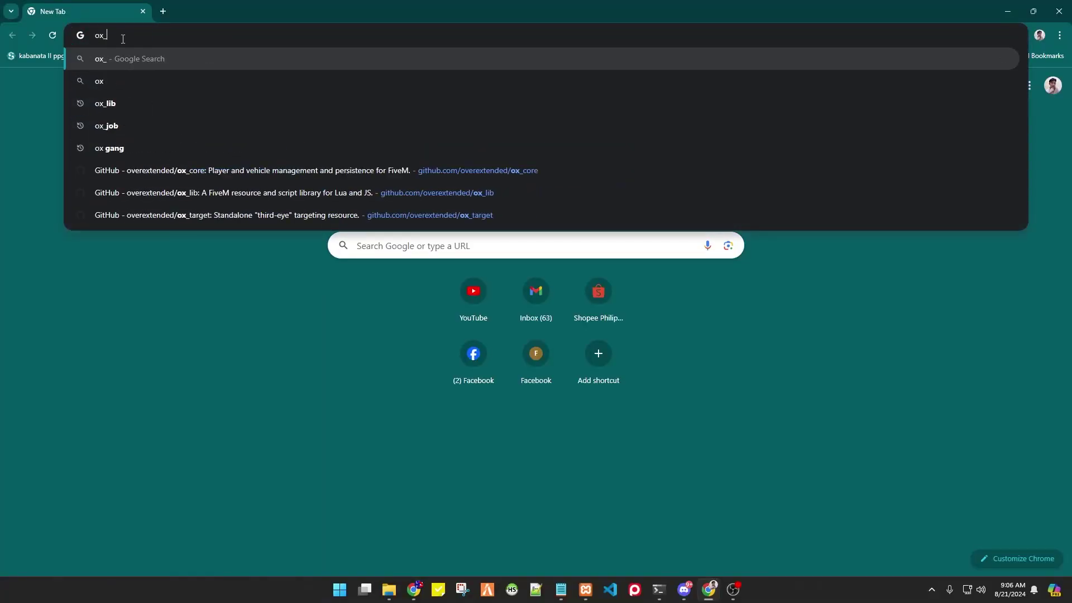
{"action": "type", "text": "inventory"}
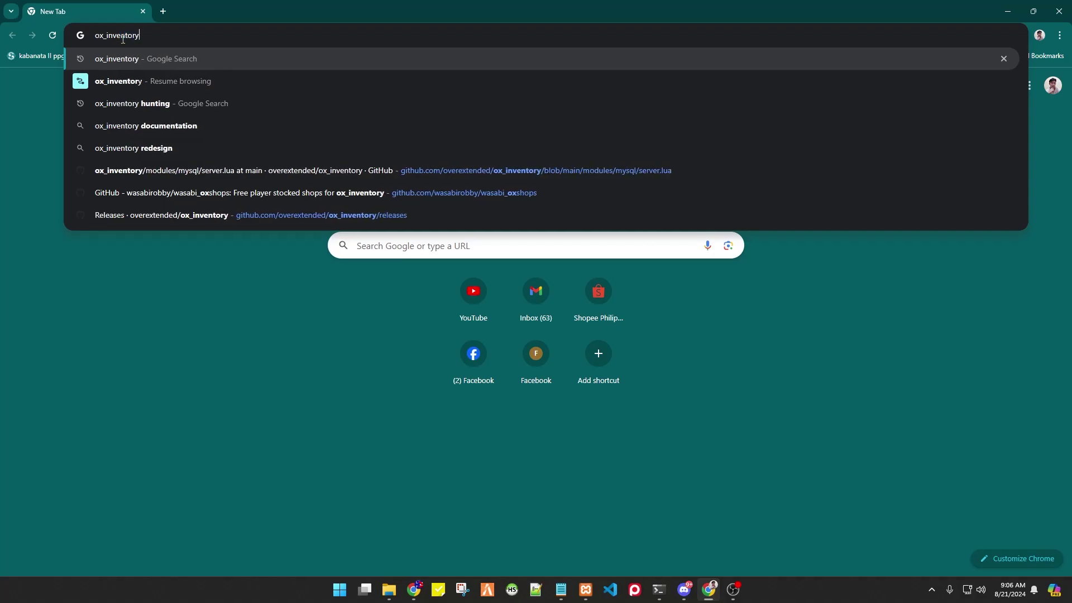
{"action": "key", "text": "Return"}
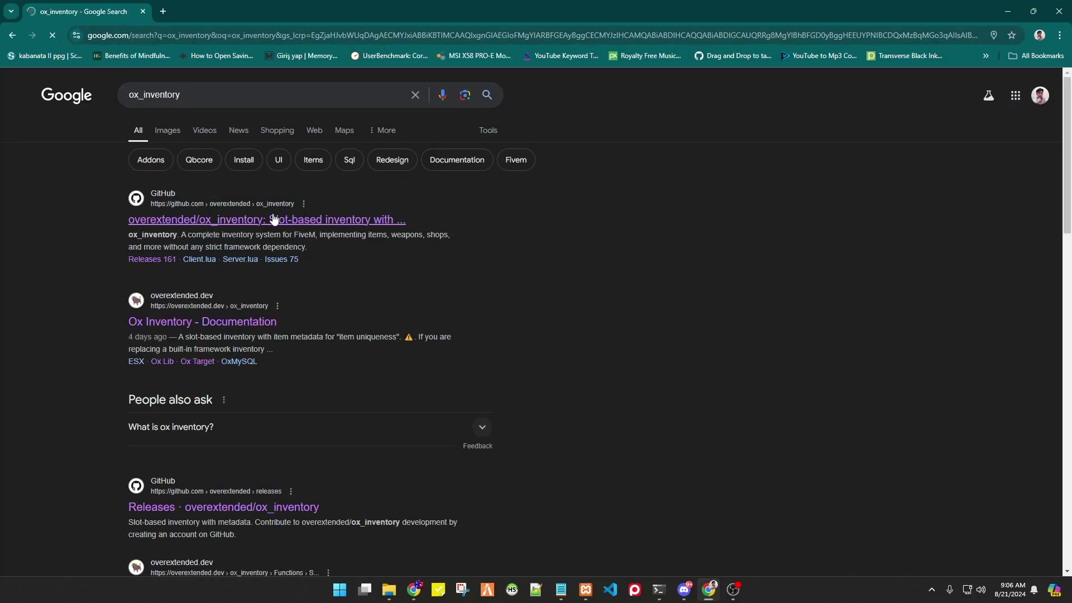
{"action": "left_click", "coordinate": [326, 218]}
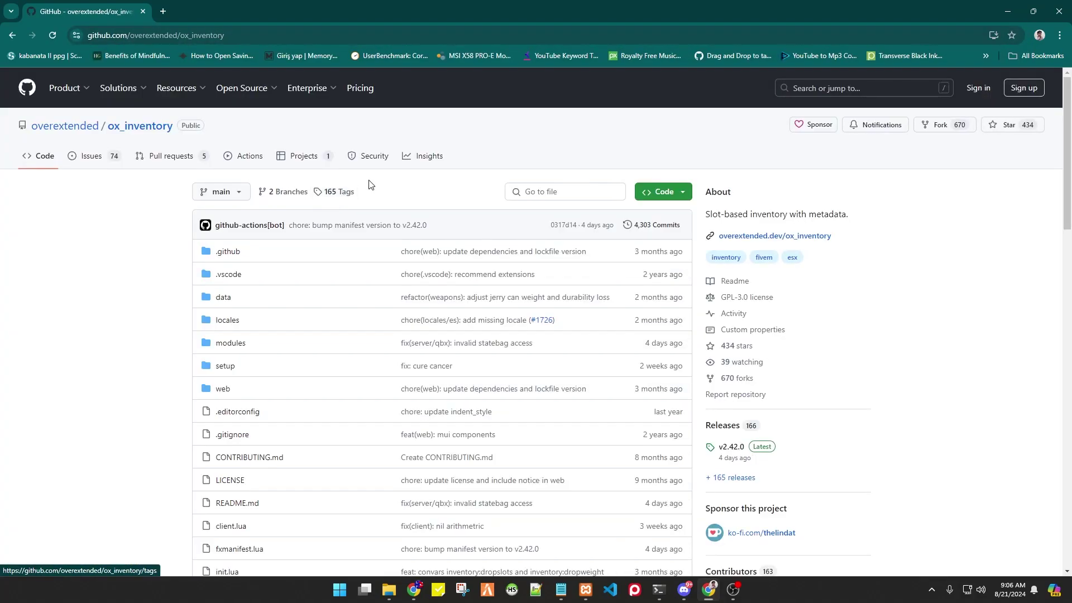
{"action": "scroll", "coordinate": [943, 255], "scroll_direction": "down", "scroll_amount": 2}
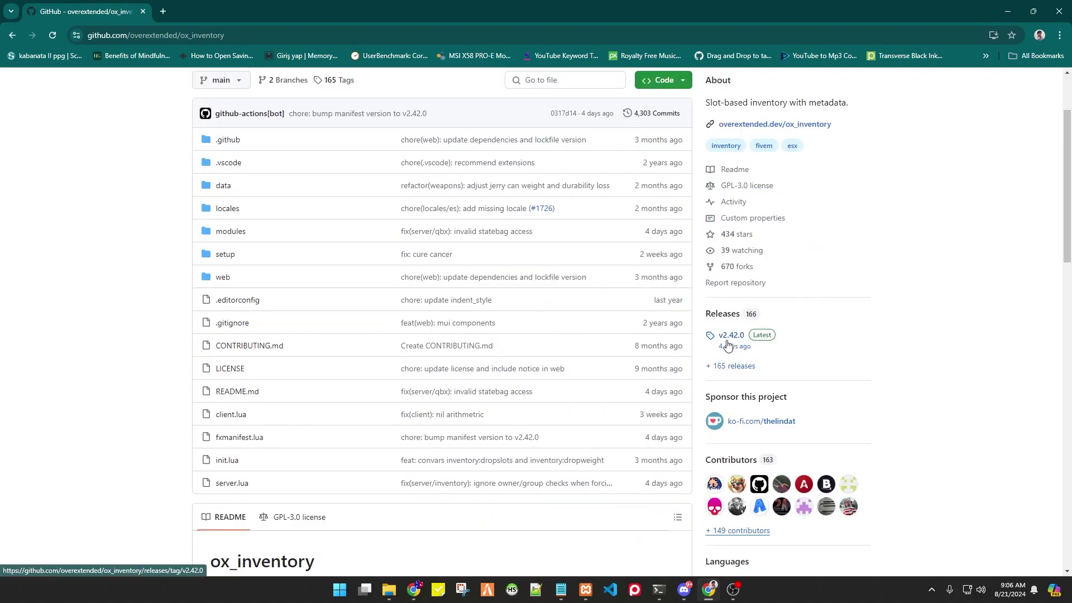
- Download ox_inventory.zip from the latest v2.42.0 release
{"action": "left_click", "coordinate": [762, 340]}
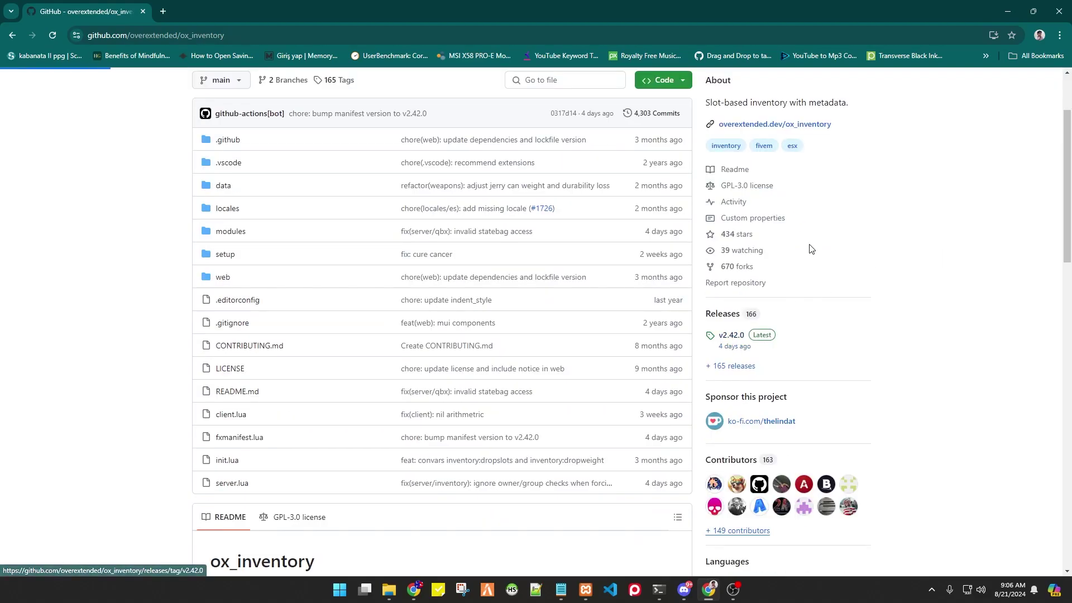
{"action": "scroll", "coordinate": [444, 261], "scroll_direction": "down", "scroll_amount": 2}
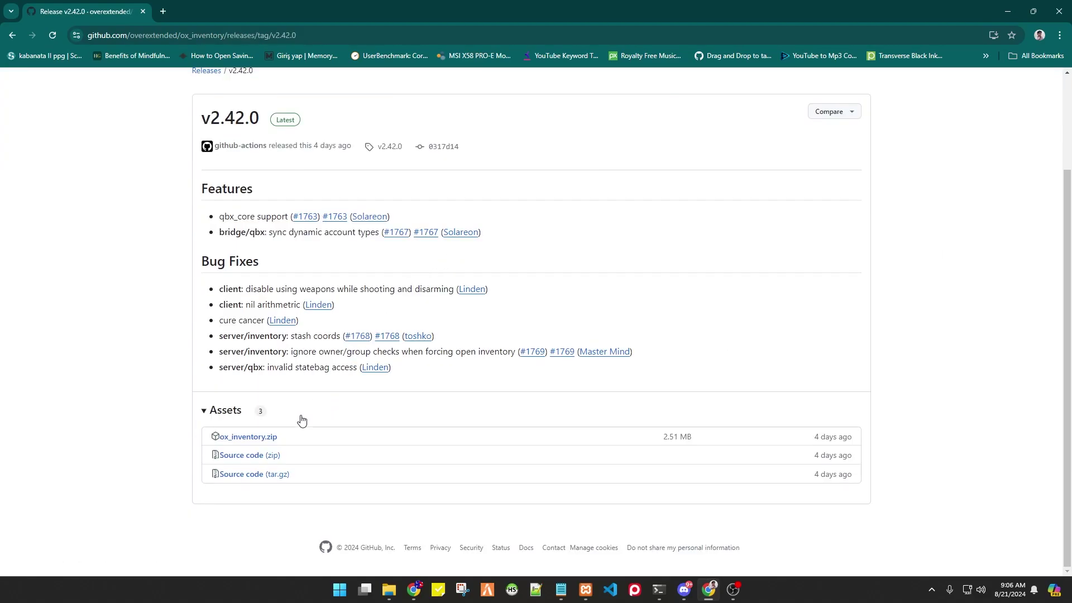
{"action": "left_click", "coordinate": [250, 438]}
{"action": "left_click_drag", "start_coordinate": [816, 442], "coordinate": [860, 444]}
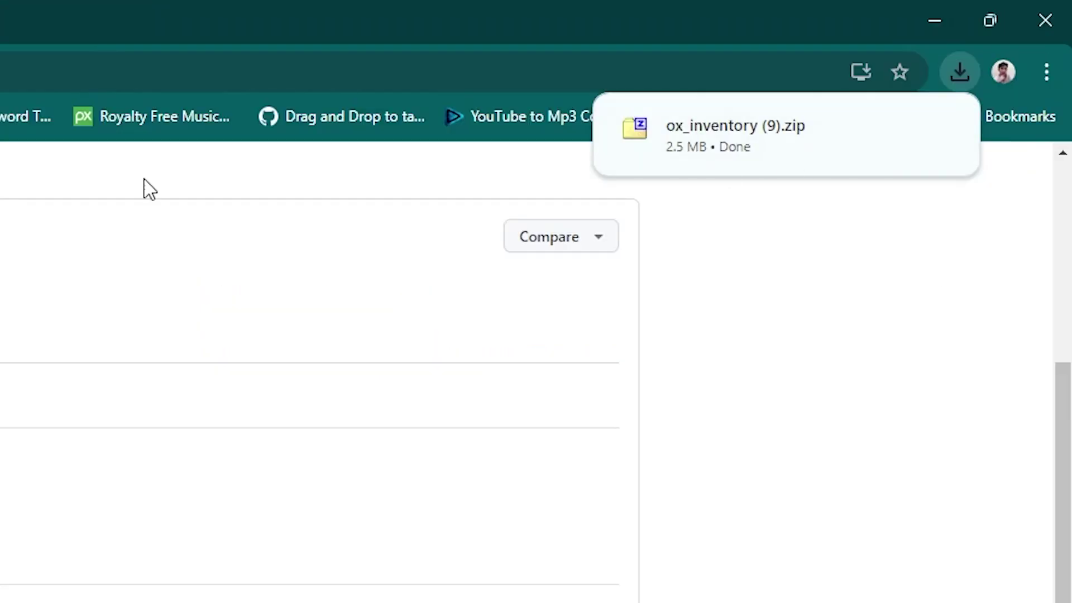
- In a new tab, search for ox_lib and open its GitHub repository
{"action": "key", "text": "ctrl+t"}
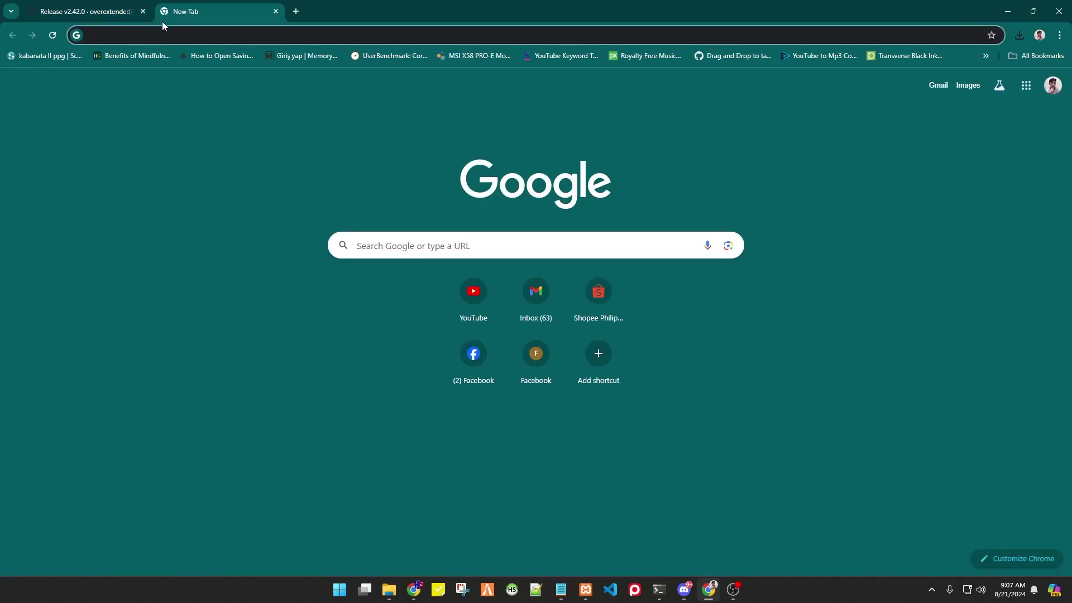
{"action": "type", "text": "ox_lib"}
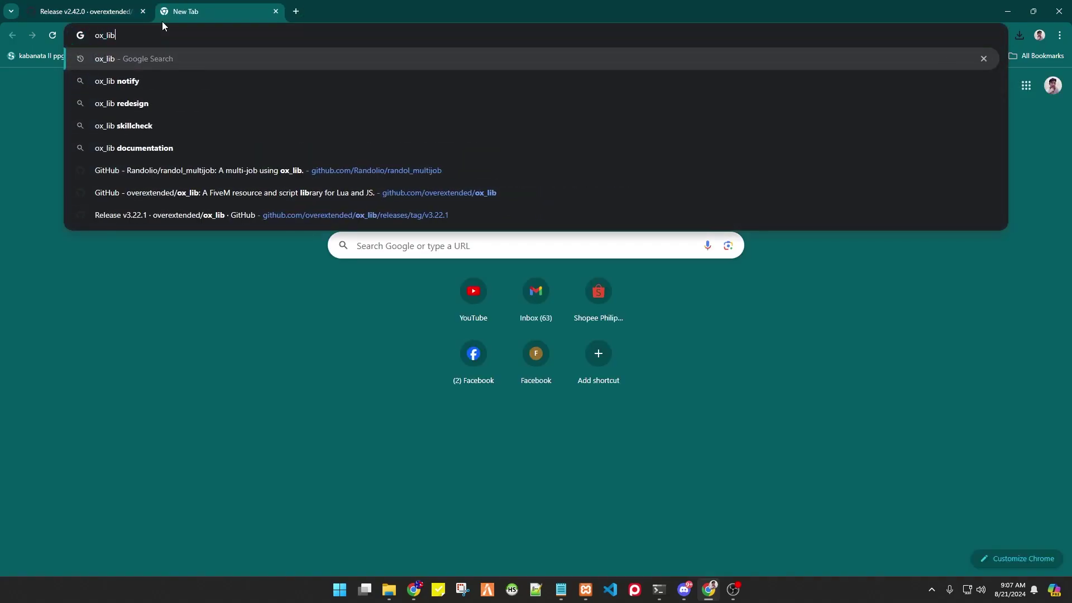
{"action": "key", "text": "Return"}
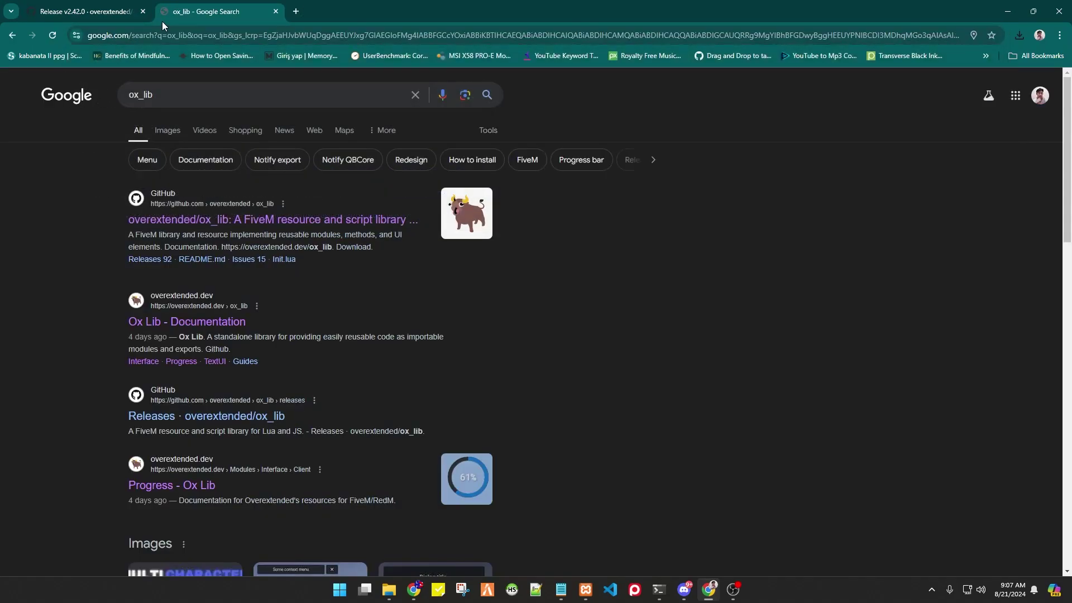
{"action": "left_click", "coordinate": [208, 218]}
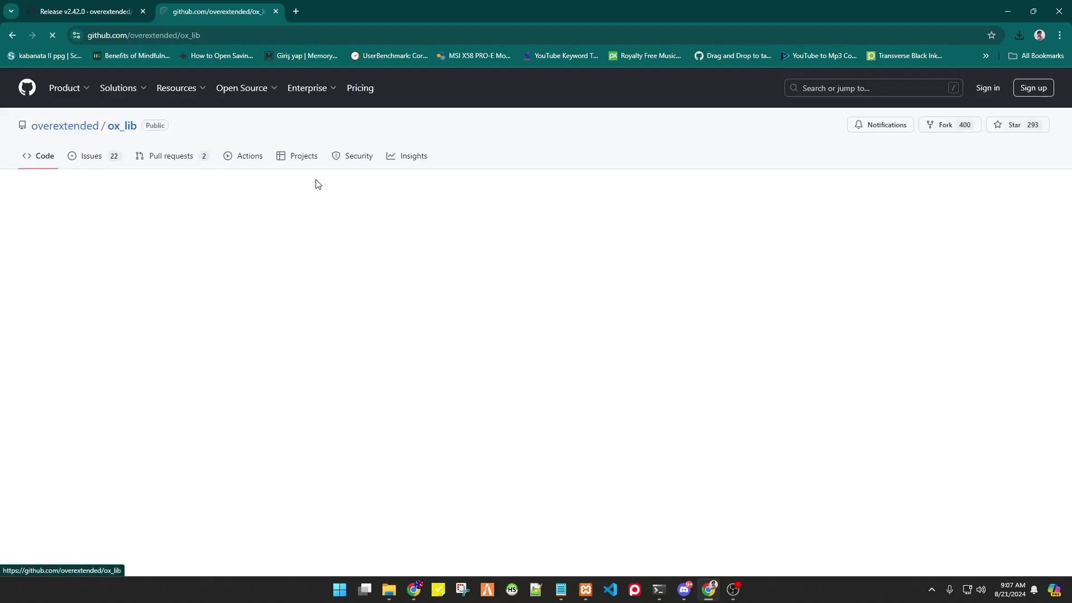
{"action": "scroll", "coordinate": [367, 272], "scroll_direction": "down", "scroll_amount": 8}
{"action": "scroll", "coordinate": [367, 273], "scroll_direction": "up", "scroll_amount": 8}
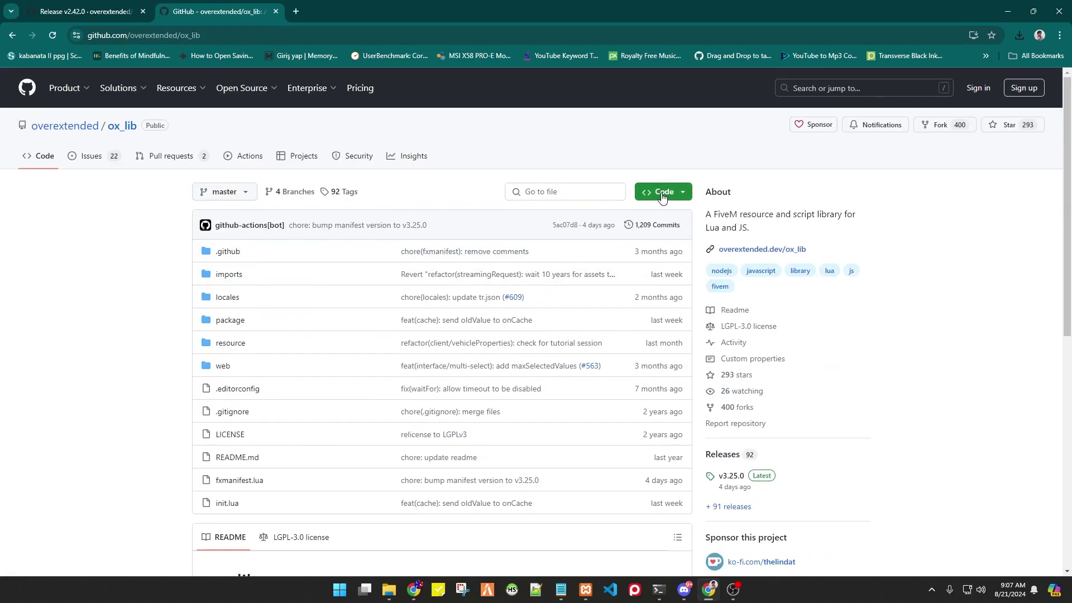
- Download ox_lib.zip from the v3.25.0 release and check the recent downloads
{"action": "left_click", "coordinate": [763, 485]}
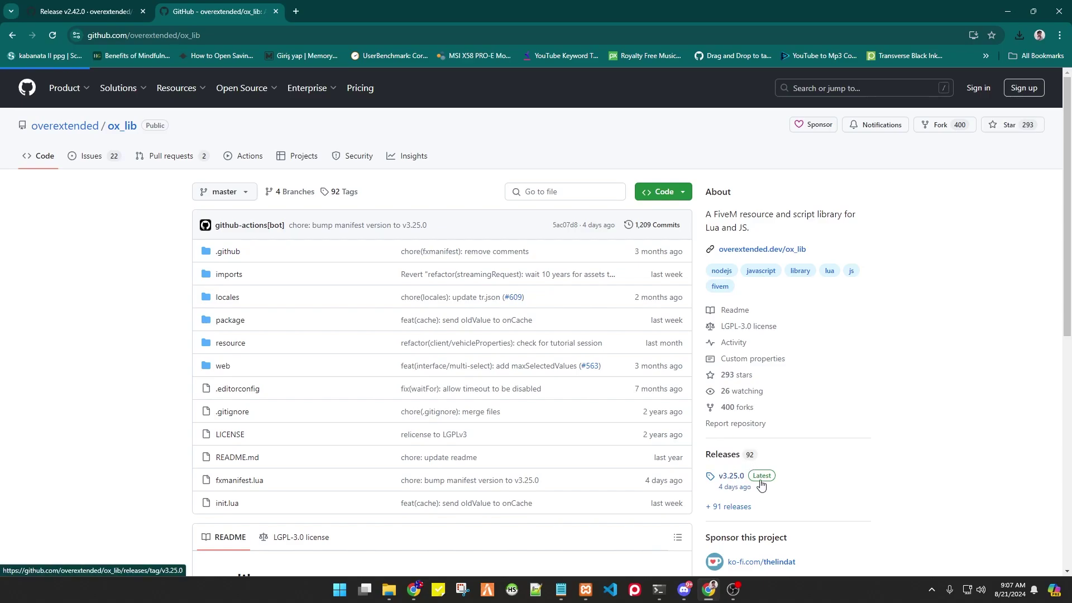
{"action": "scroll", "coordinate": [335, 290], "scroll_direction": "down", "scroll_amount": 4}
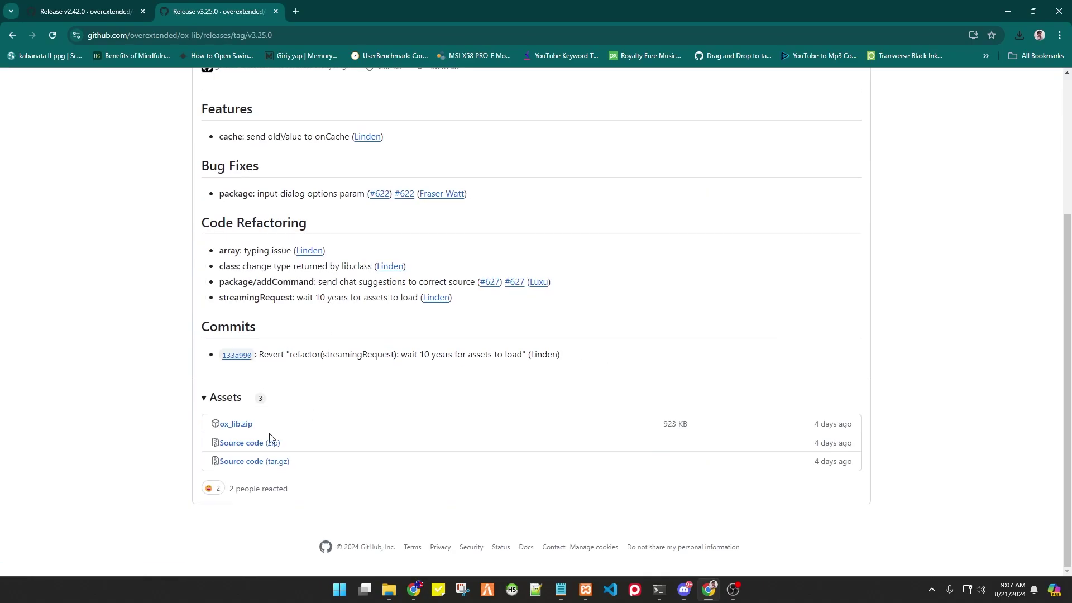
{"action": "left_click", "coordinate": [239, 429]}
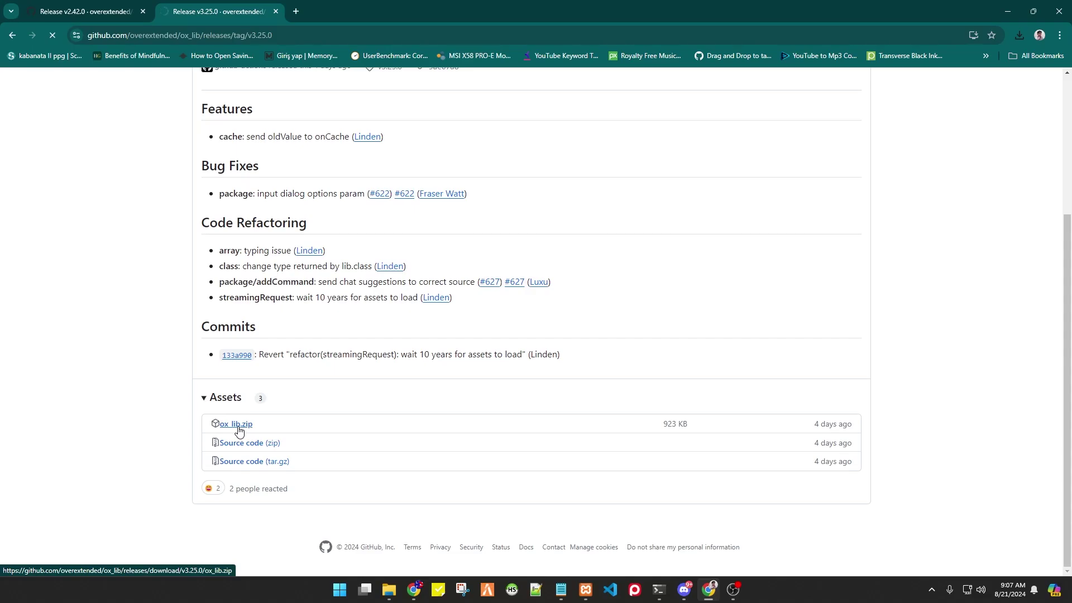
{"action": "left_click", "coordinate": [1019, 34]}
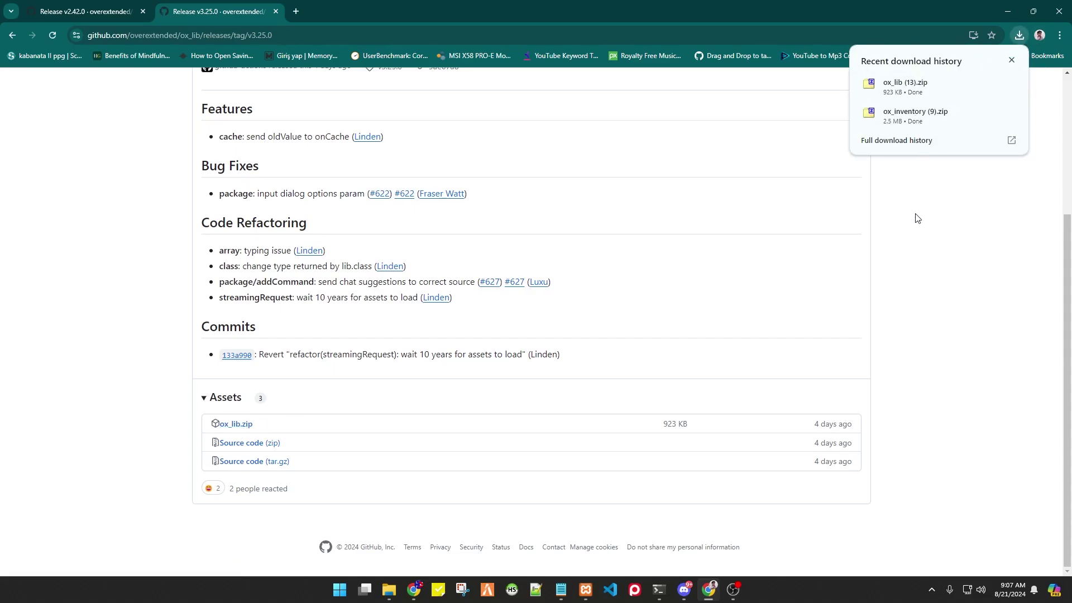
- Return to the ox_inventory repository README
{"action": "key", "text": "ctrl+Page_Up"}
{"action": "key", "text": "alt+Left"}
{"action": "scroll", "coordinate": [143, 299], "scroll_direction": "down", "scroll_amount": 3}
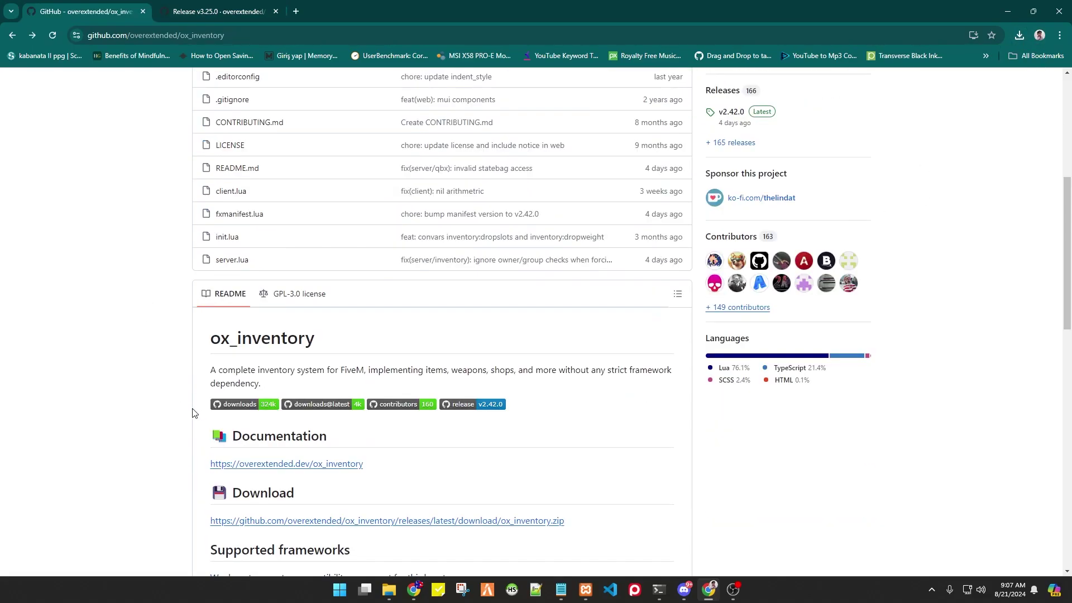
- Read the Ox Inventory docs' installation, start order, config and unsupported framework sections
{"action": "left_click", "coordinate": [277, 465]}
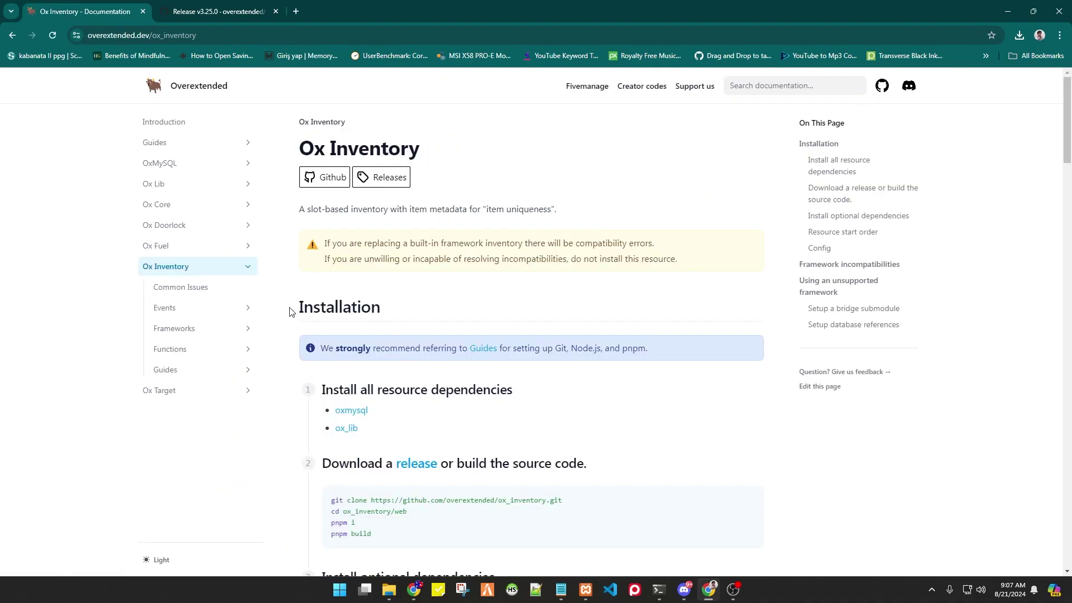
{"action": "scroll", "coordinate": [343, 352], "scroll_direction": "down", "scroll_amount": 7}
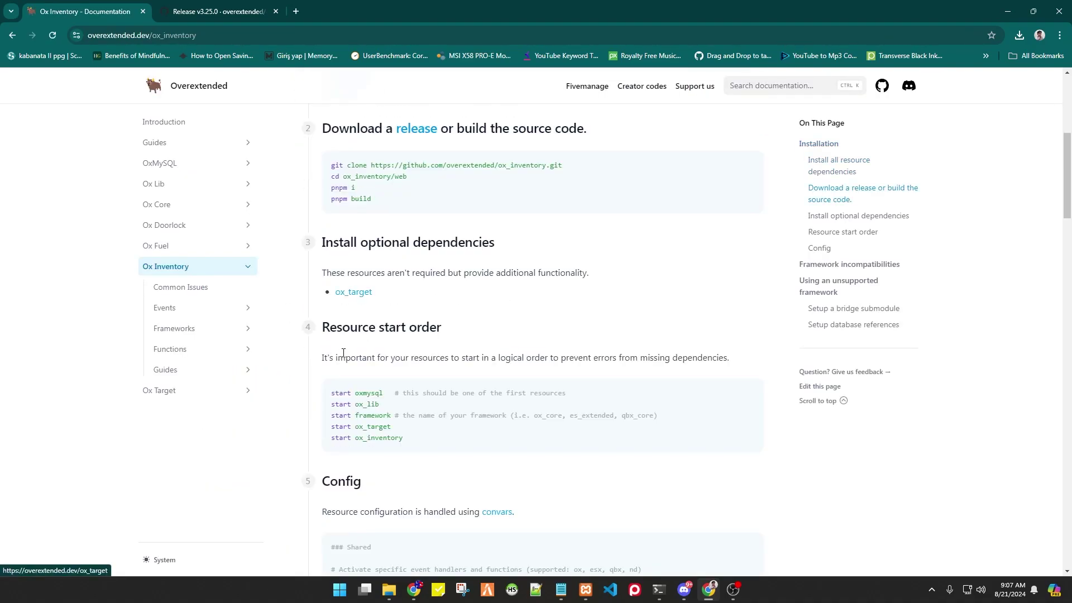
{"action": "scroll", "coordinate": [342, 352], "scroll_direction": "down", "scroll_amount": 1}
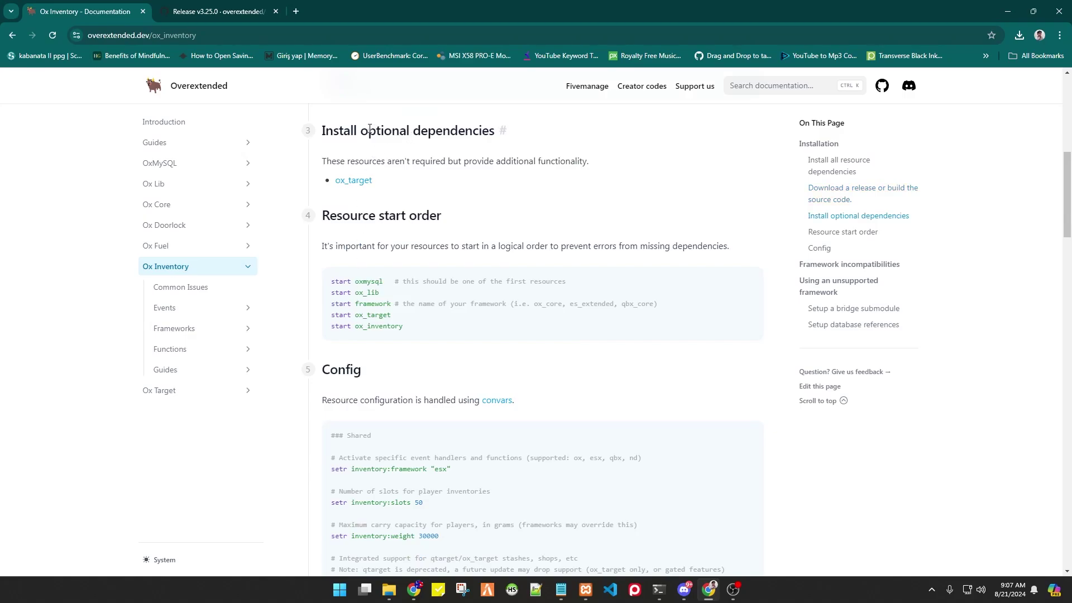
{"action": "left_click_drag", "start_coordinate": [361, 130], "coordinate": [495, 132]}
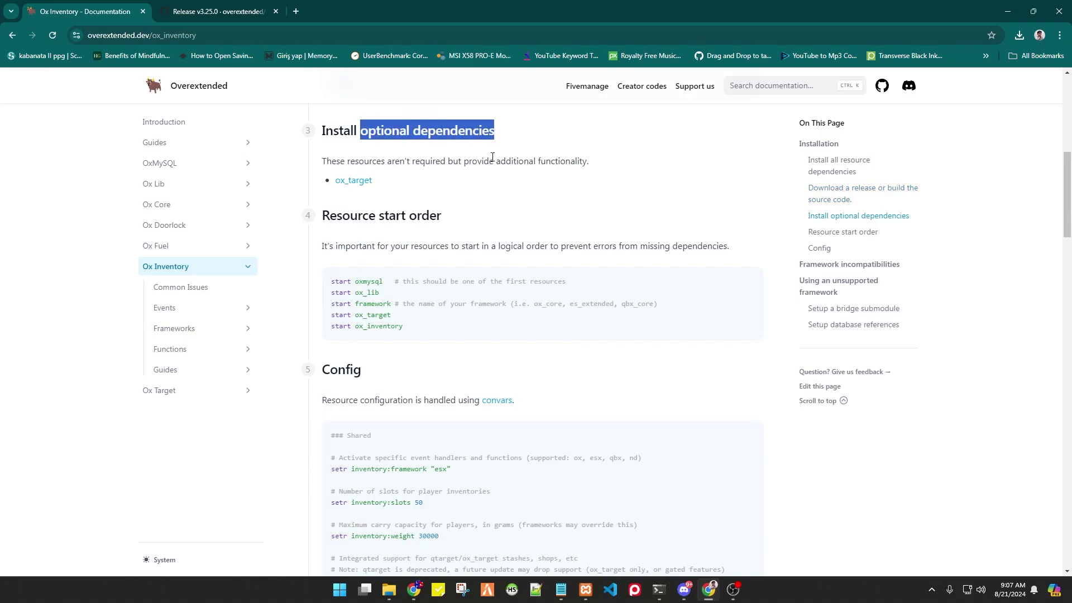
{"action": "left_click", "coordinate": [484, 180]}
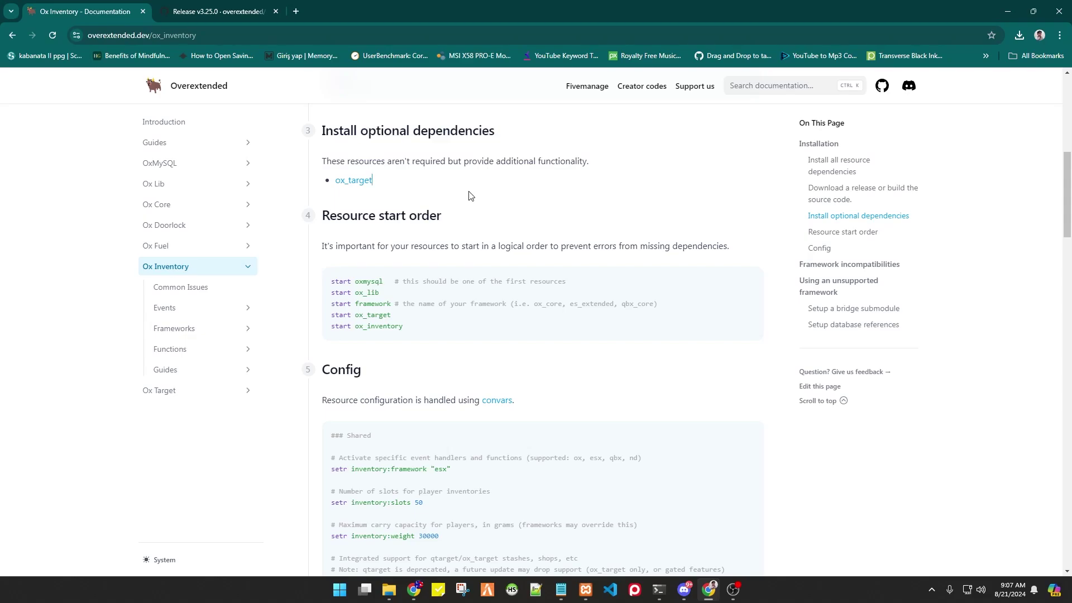
{"action": "scroll", "coordinate": [469, 196], "scroll_direction": "down", "scroll_amount": 6}
{"action": "scroll", "coordinate": [468, 195], "scroll_direction": "down", "scroll_amount": 10}
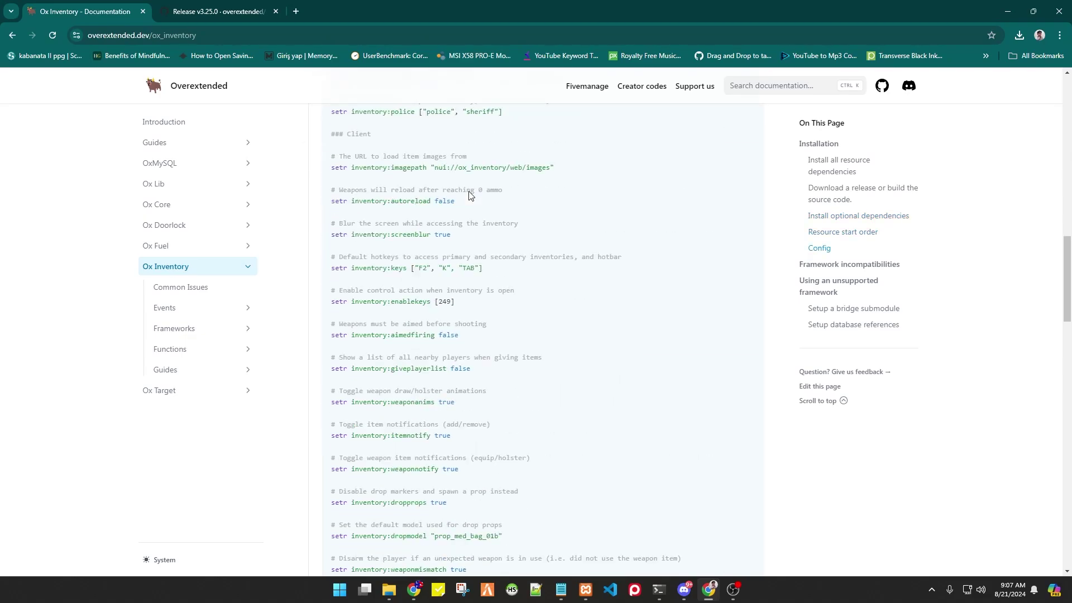
{"action": "scroll", "coordinate": [469, 195], "scroll_direction": "down", "scroll_amount": 15}
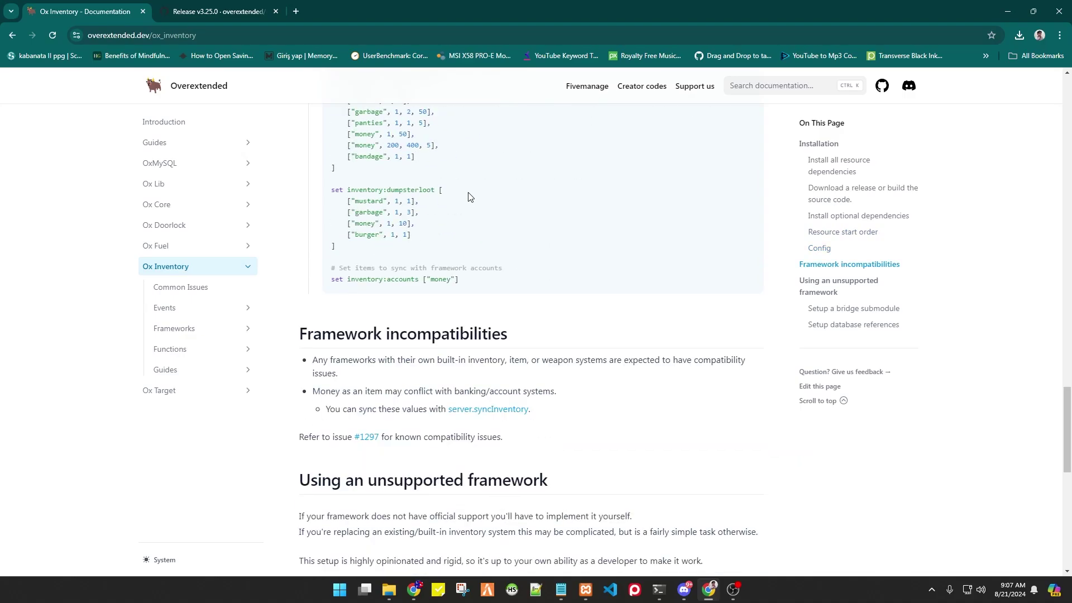
{"action": "scroll", "coordinate": [469, 193], "scroll_direction": "down", "scroll_amount": 2}
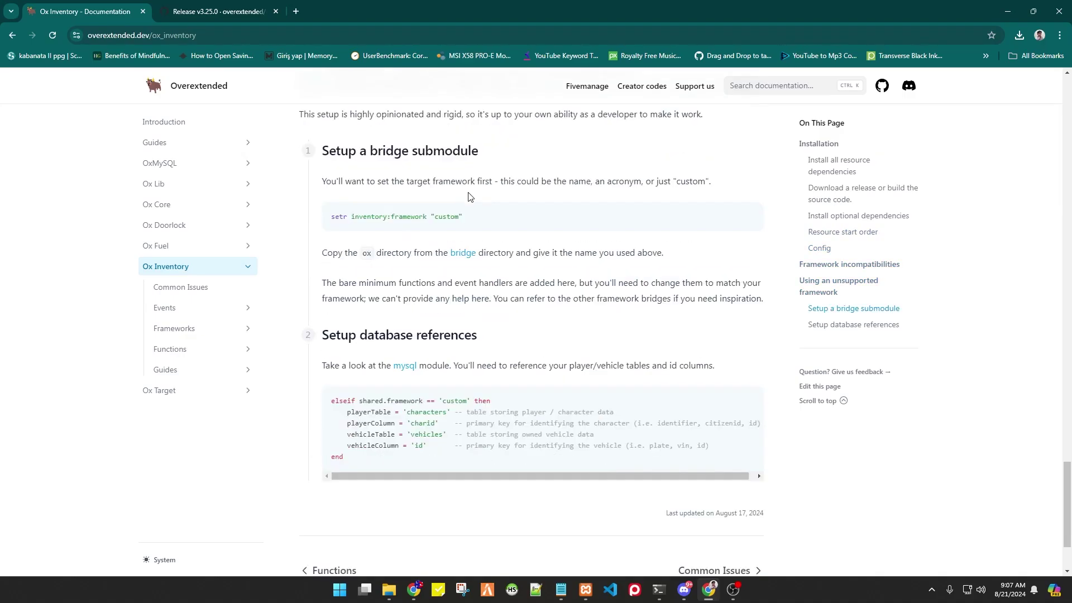
- Show the downloaded ox_inventory zip in its folder
{"action": "key", "text": "Home"}
{"action": "left_click", "coordinate": [1019, 34]}
{"action": "left_click", "coordinate": [988, 116]}
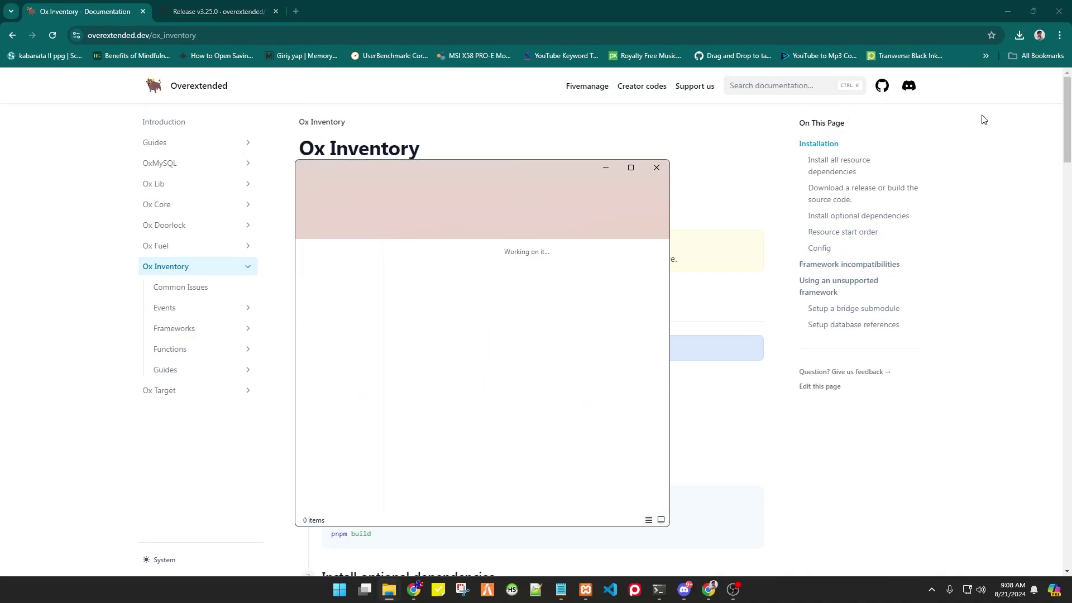
- Open ox_inventory (9).zip in 7-Zip and select all eleven files in its ox_inventory folder
{"action": "double_click", "coordinate": [418, 282]}
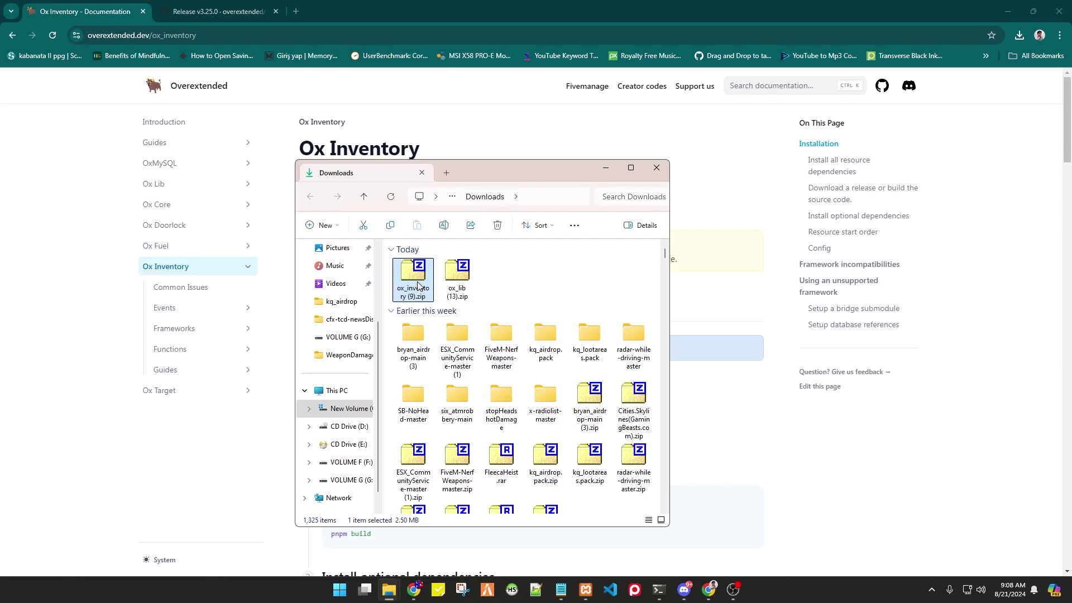
{"action": "left_click", "coordinate": [151, 130]}
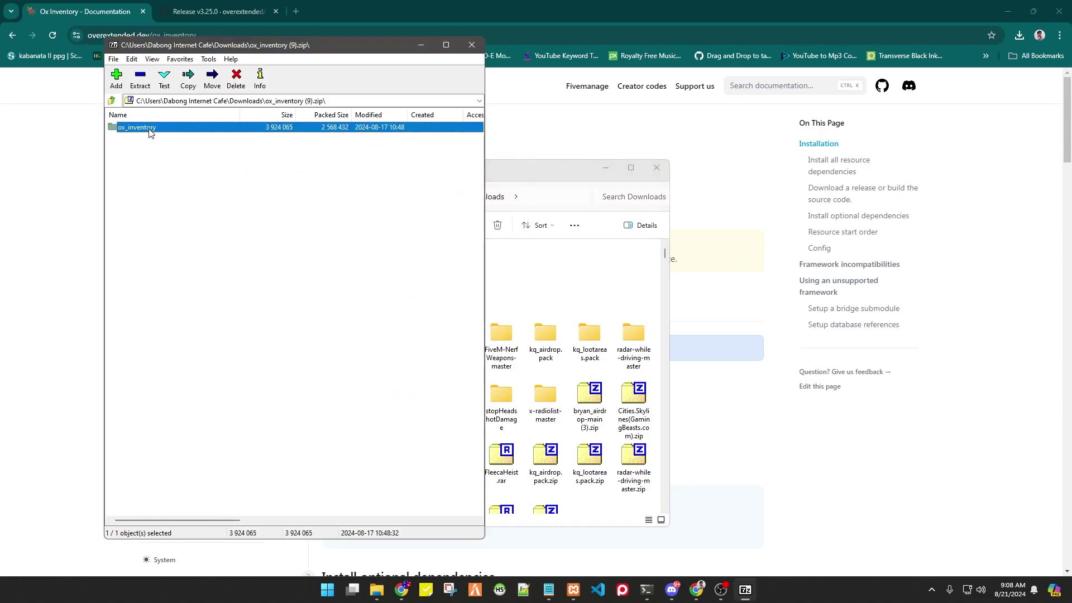
{"action": "double_click", "coordinate": [139, 127]}
{"action": "left_click_drag", "start_coordinate": [142, 305], "coordinate": [152, 127]}
{"action": "left_click_drag", "start_coordinate": [542, 170], "coordinate": [791, 64]}
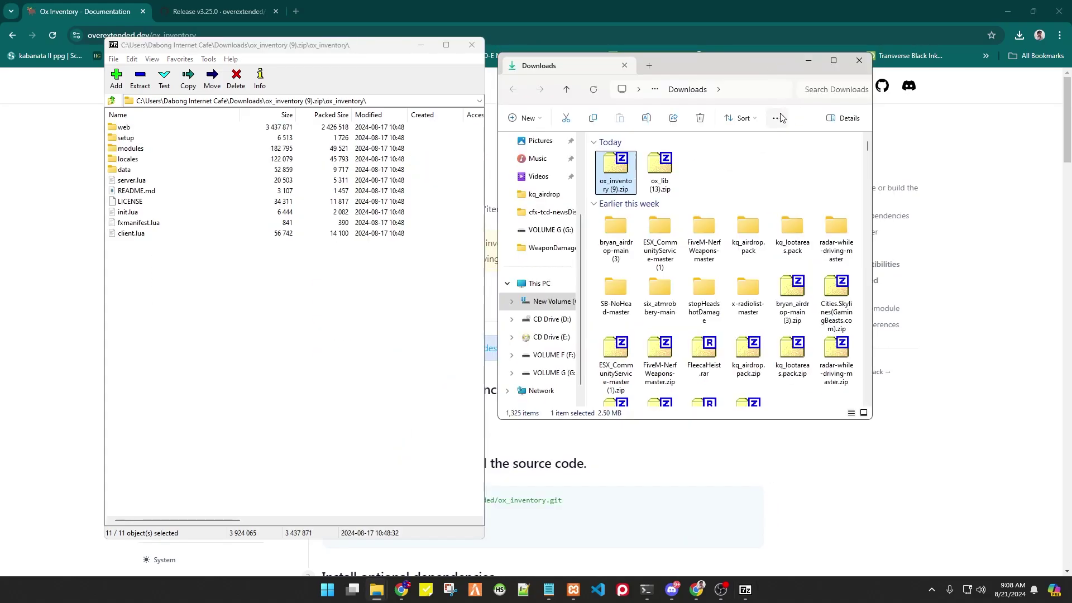
- Navigate to VOLUME G > txData > ESXLegacy_BFCA44.base > resources
{"action": "left_click", "coordinate": [551, 372]}
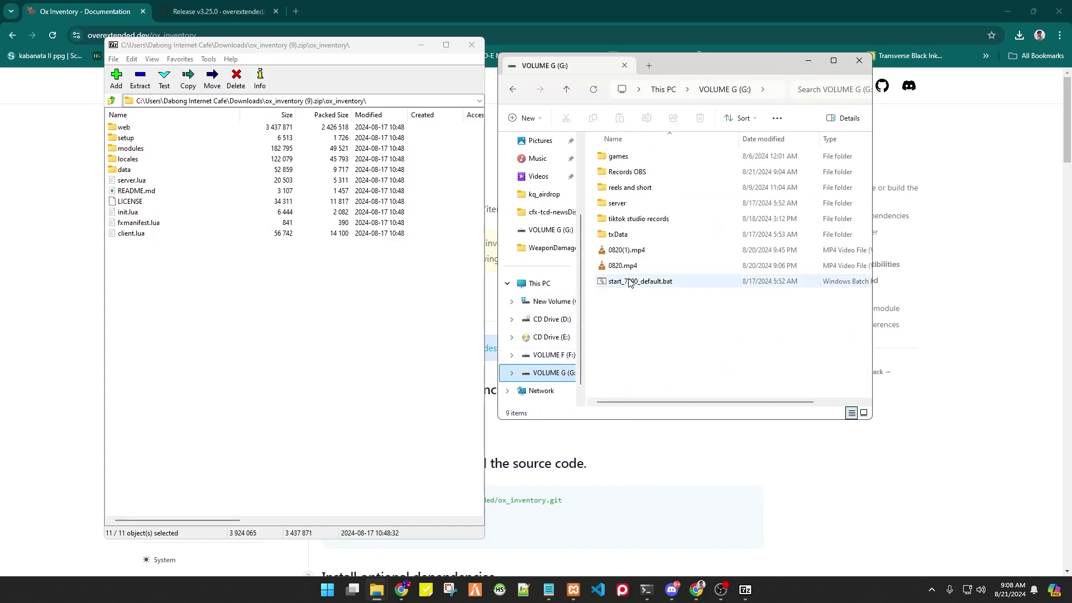
{"action": "double_click", "coordinate": [627, 235]}
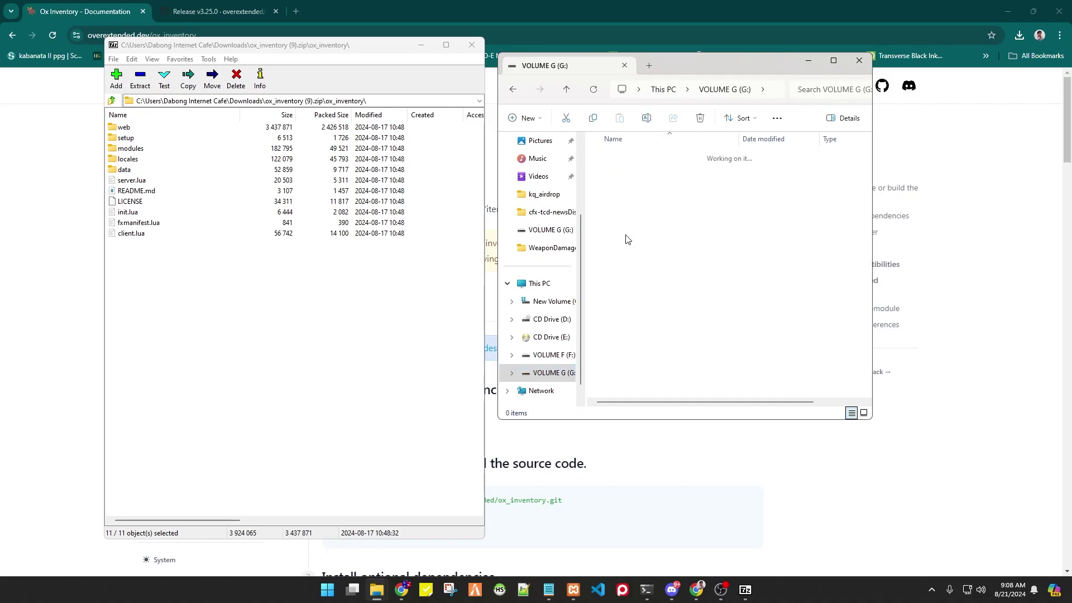
{"action": "left_click", "coordinate": [634, 179]}
{"action": "double_click", "coordinate": [634, 178]}
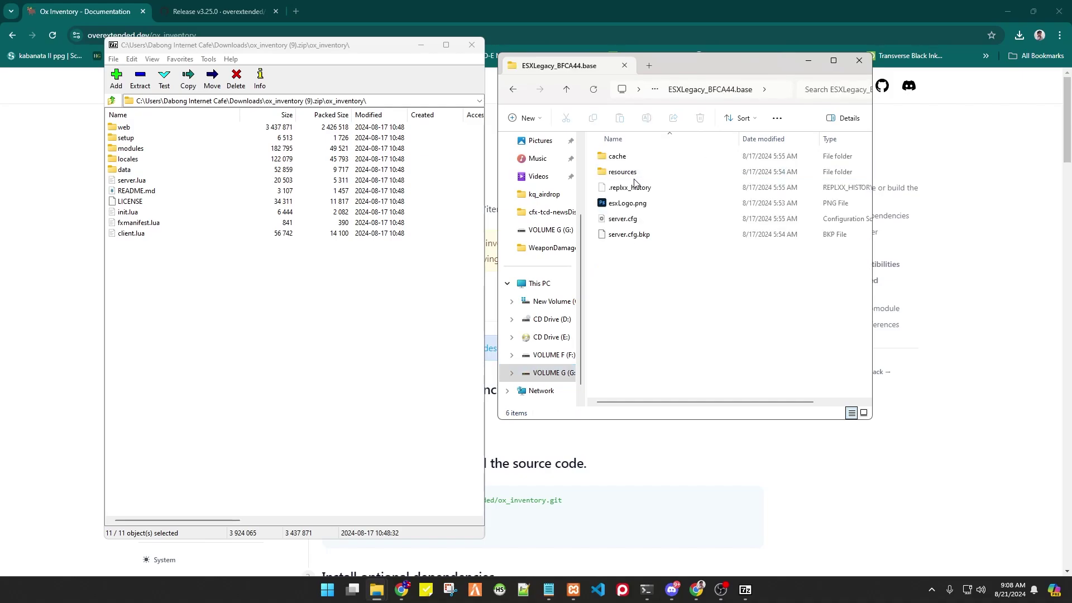
{"action": "double_click", "coordinate": [625, 173]}
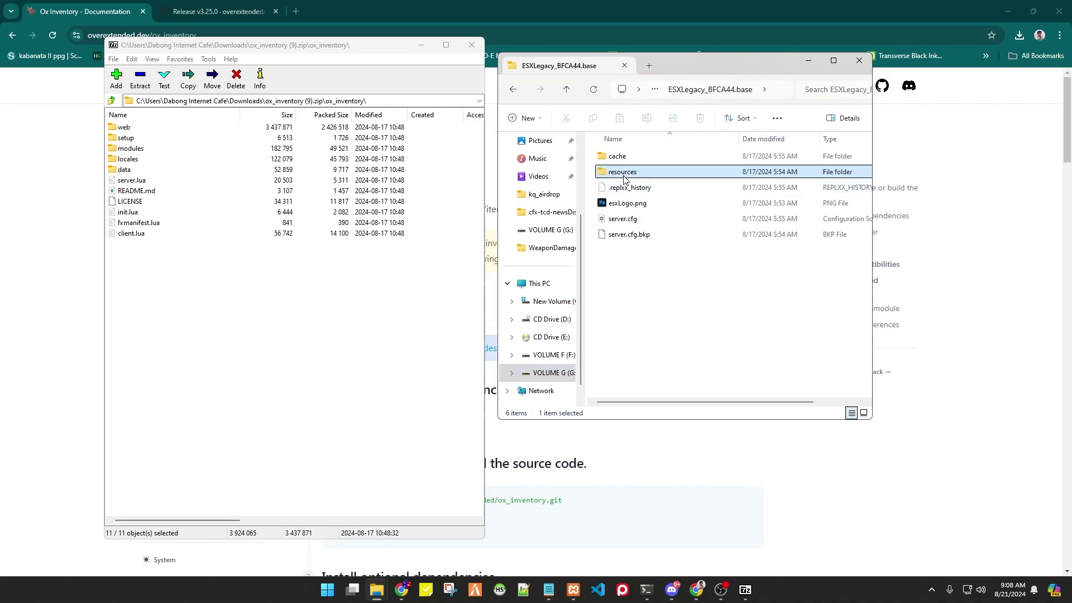
- Create an [ox] folder in resources, go back up, and open server.cfg
{"action": "left_click", "coordinate": [528, 118]}
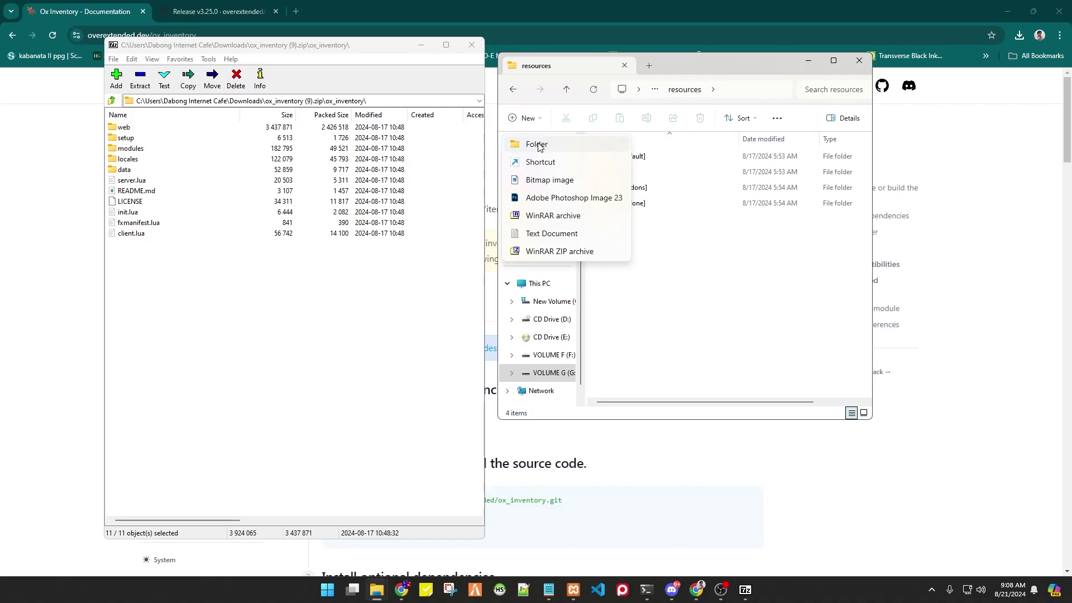
{"action": "left_click", "coordinate": [537, 144]}
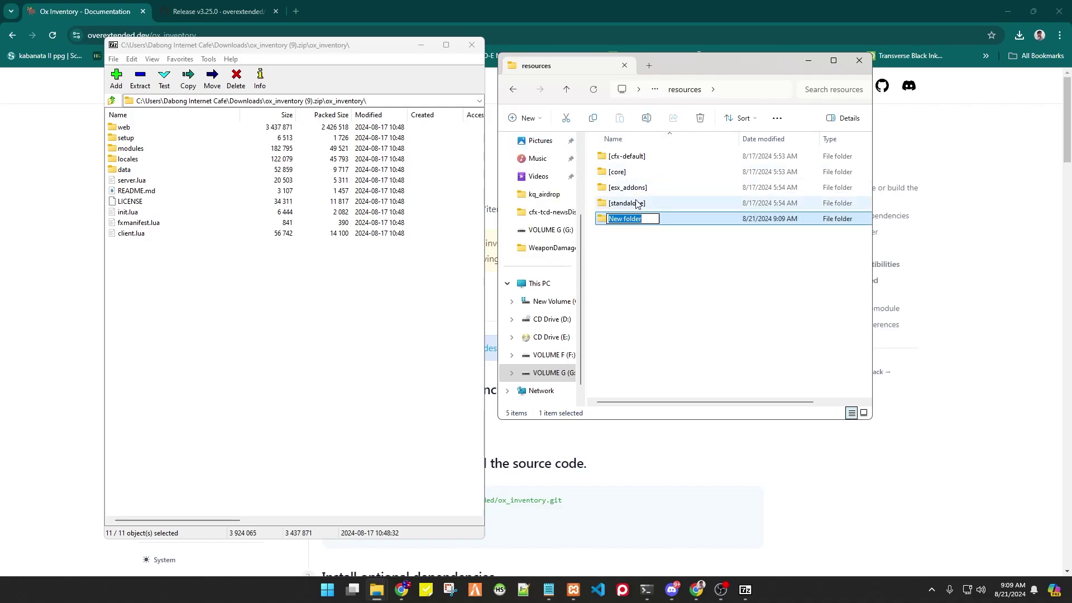
{"action": "type", "text": "["}
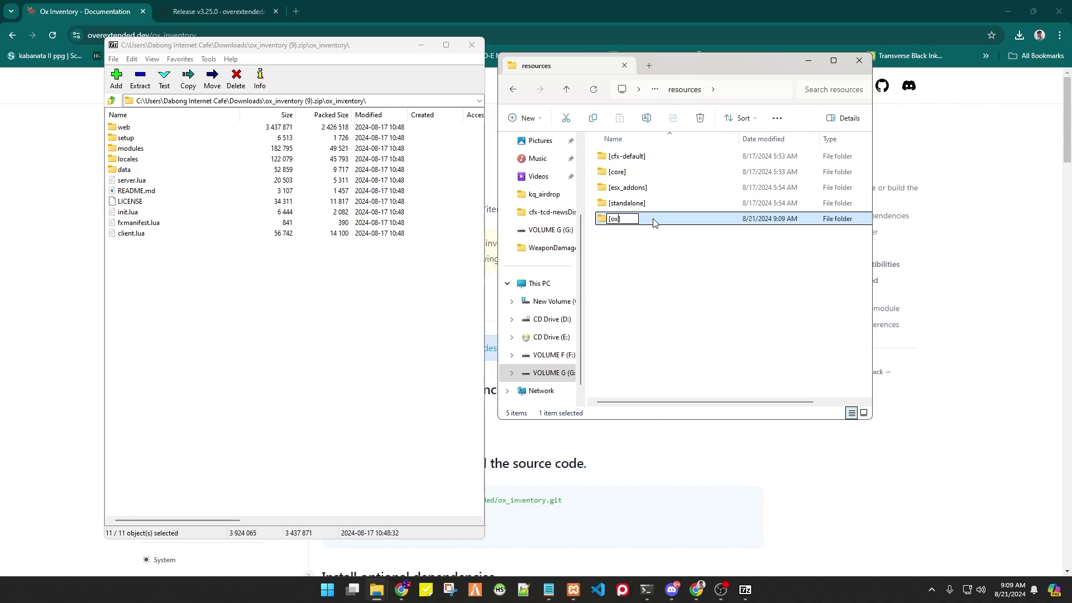
{"action": "type", "text": "ox]"}
{"action": "key", "text": "Return"}
{"action": "left_click", "coordinate": [513, 89]}
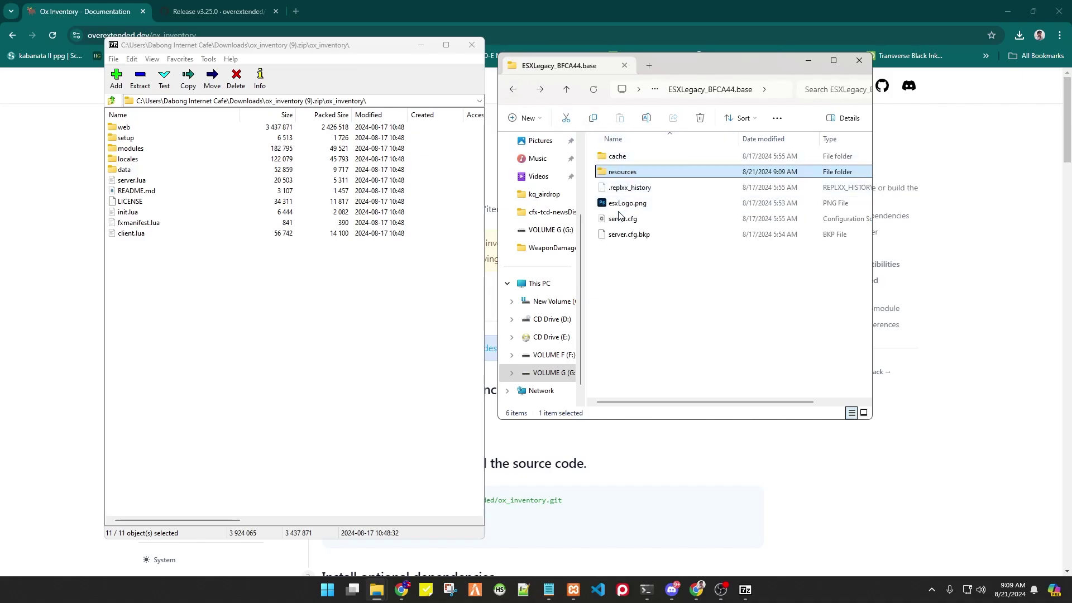
{"action": "left_click", "coordinate": [618, 220]}
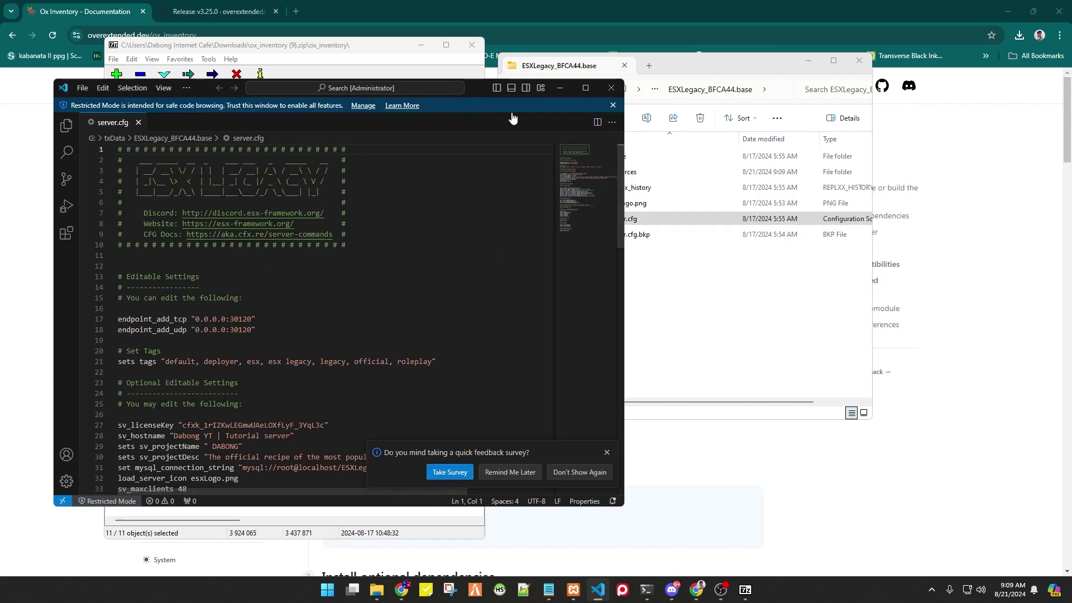
- Add an ensure [ox] line right below ensure [esx_addons] in server.cfg
{"action": "scroll", "coordinate": [246, 307], "scroll_direction": "down", "scroll_amount": 5}
{"action": "scroll", "coordinate": [269, 260], "scroll_direction": "down", "scroll_amount": 10}
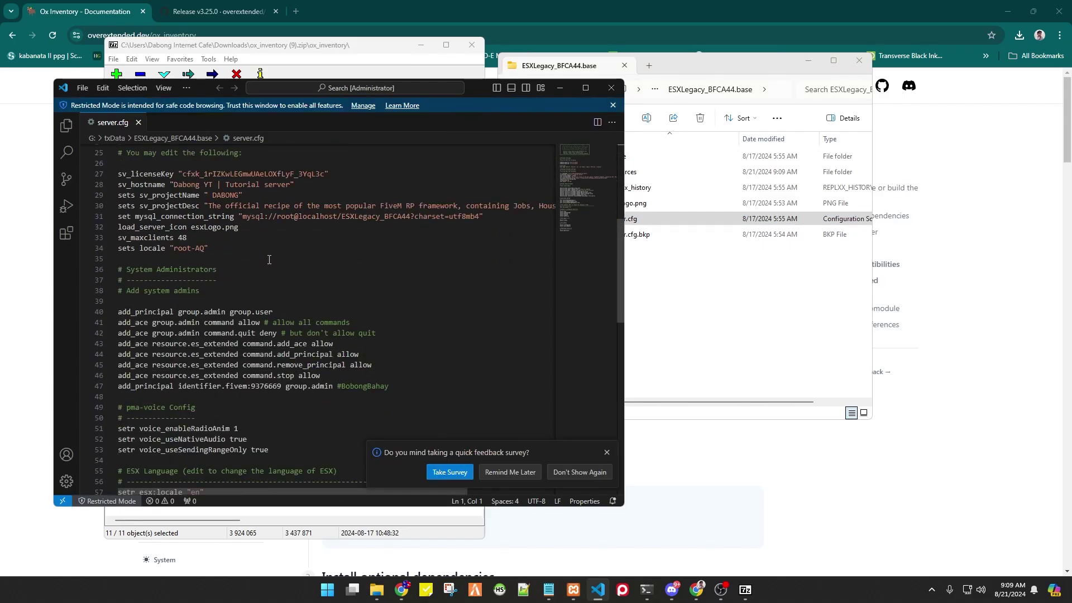
{"action": "scroll", "coordinate": [269, 260], "scroll_direction": "down", "scroll_amount": 3}
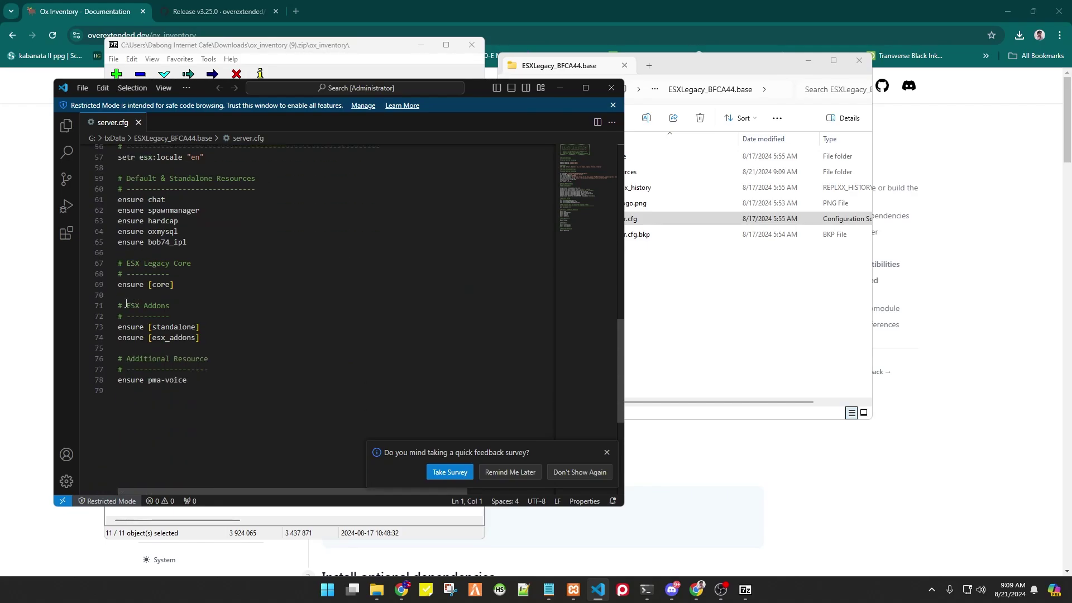
{"action": "double_click", "coordinate": [173, 306]}
{"action": "left_click_drag", "start_coordinate": [173, 306], "coordinate": [114, 306]}
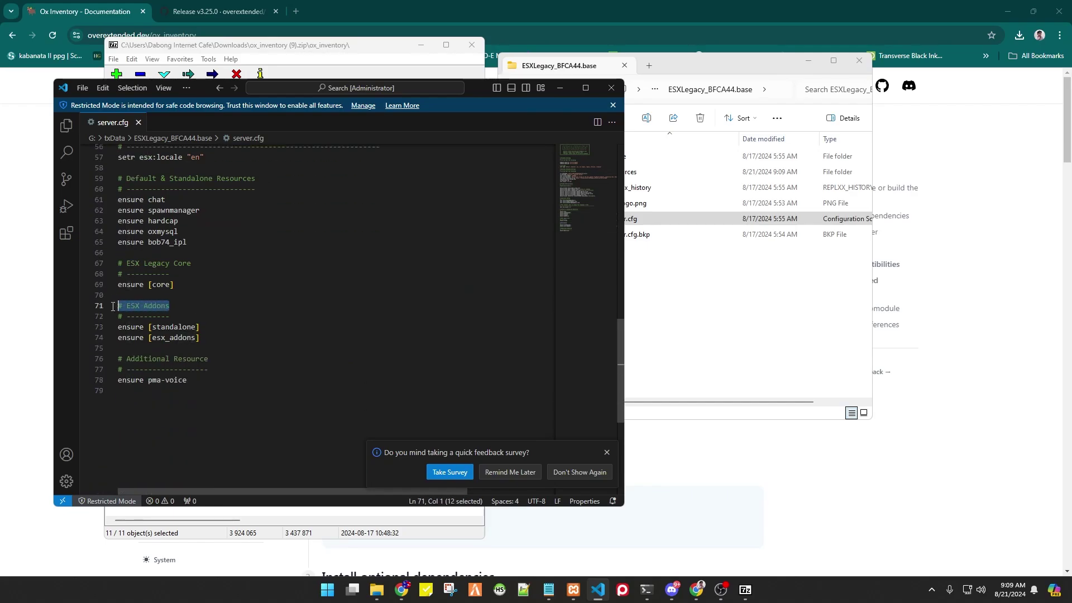
{"action": "left_click", "coordinate": [219, 329]}
{"action": "left_click", "coordinate": [215, 337]}
{"action": "key", "text": "Return"}
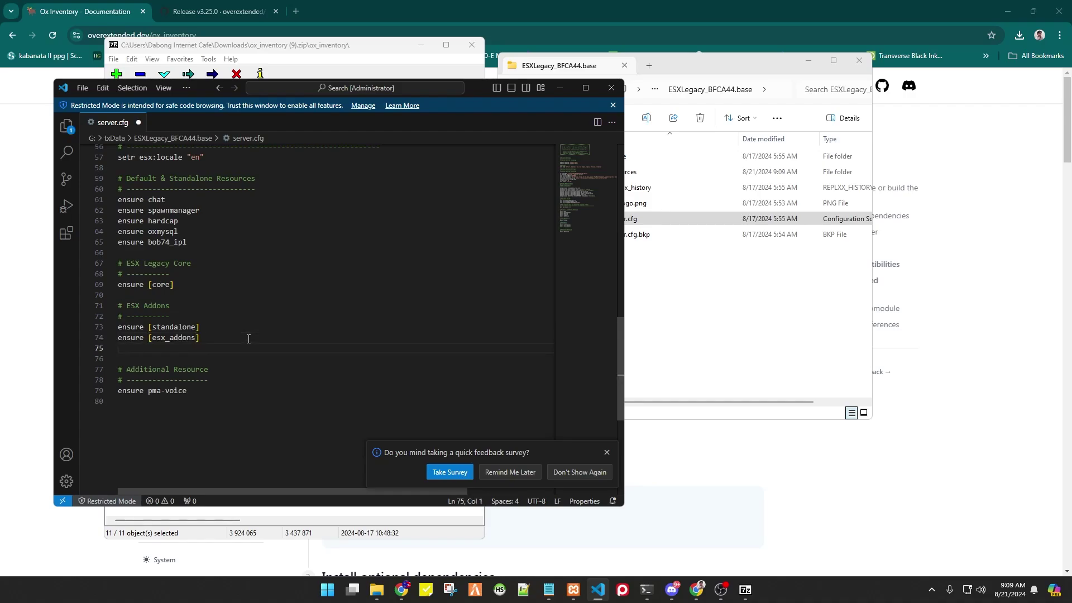
{"action": "type", "text": "ensure [ox"}
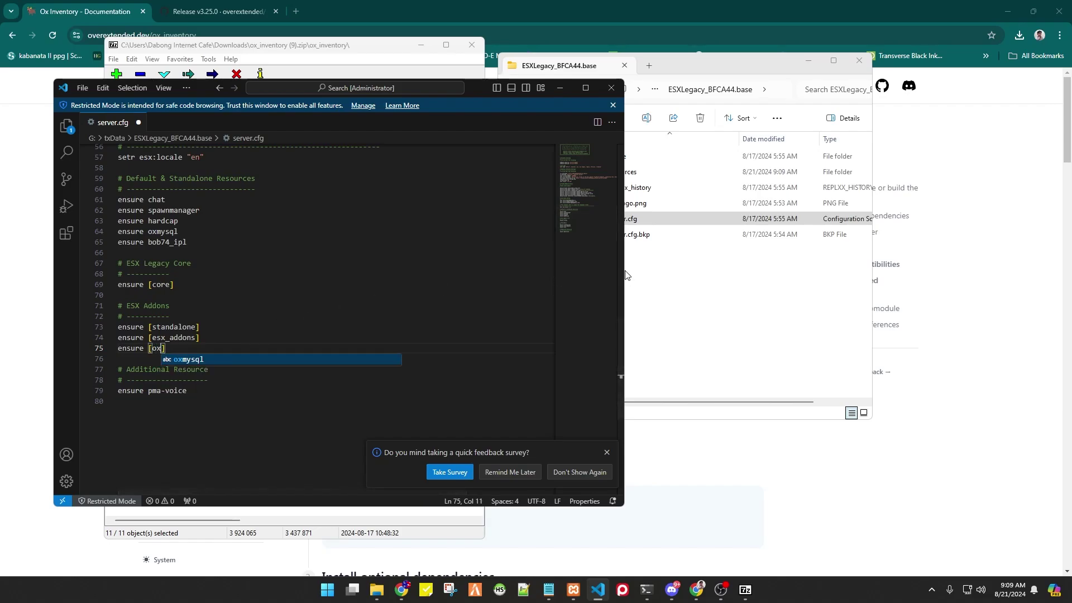
{"action": "left_click_drag", "start_coordinate": [622, 269], "coordinate": [505, 269]}
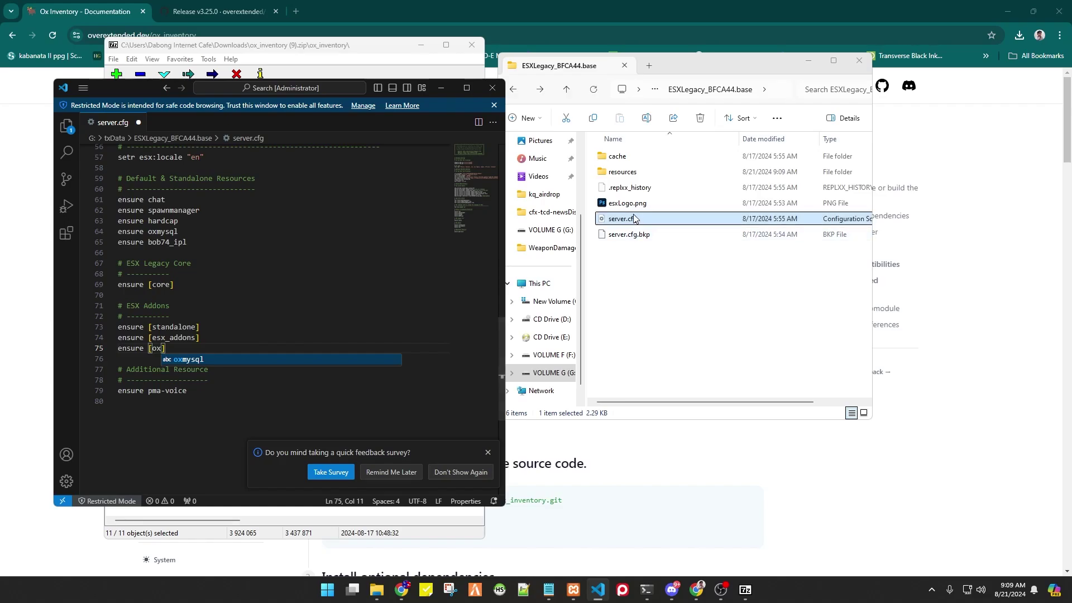
- Open the empty [ox] folder inside resources
{"action": "double_click", "coordinate": [620, 180]}
{"action": "left_click", "coordinate": [618, 206]}
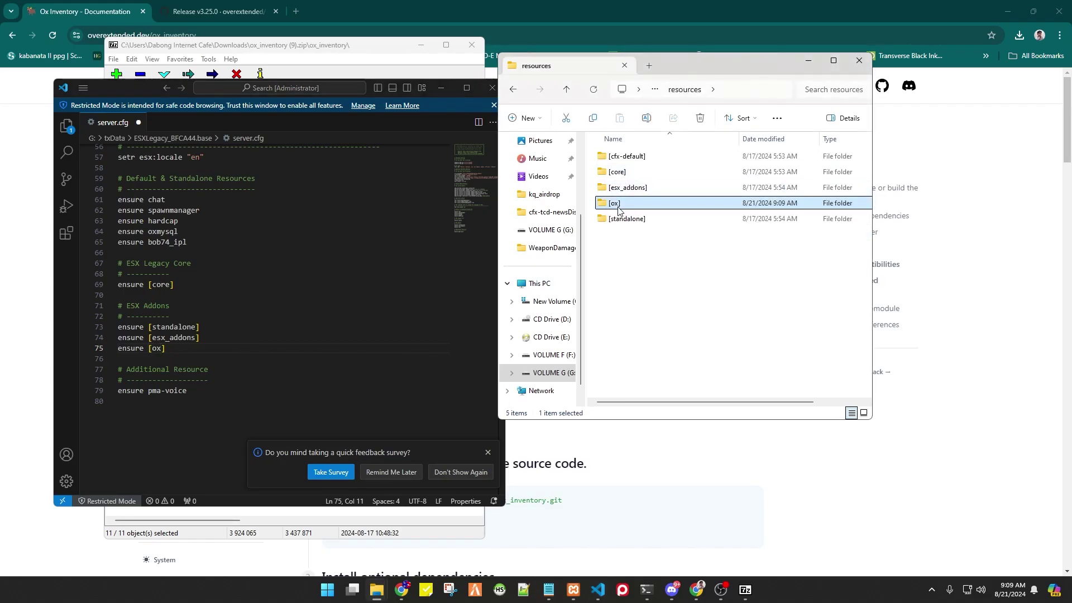
{"action": "left_click_drag", "start_coordinate": [174, 350], "coordinate": [118, 348]}
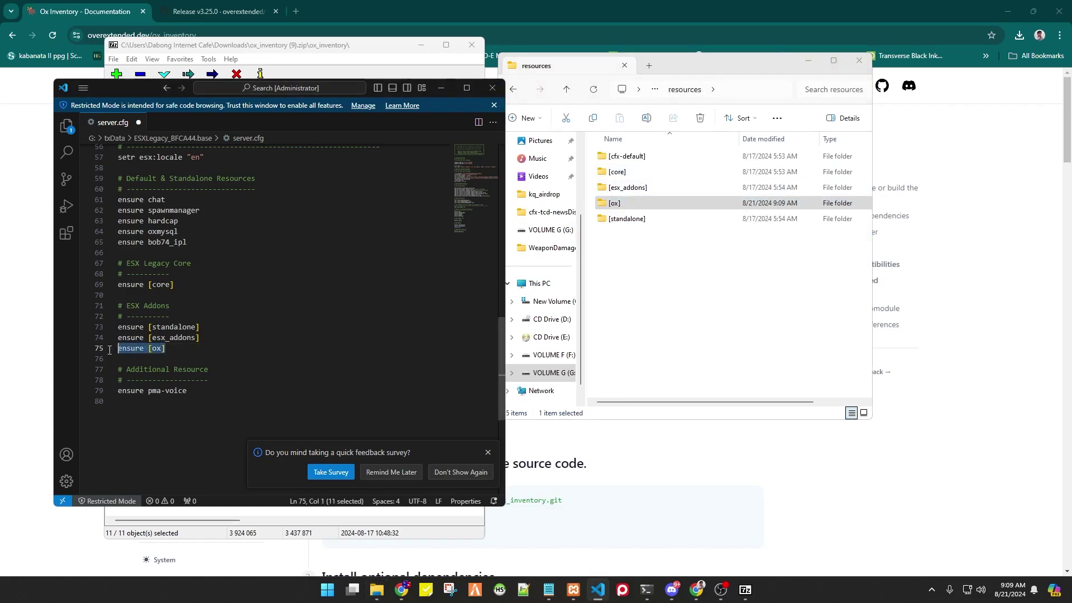
{"action": "left_click", "coordinate": [678, 207]}
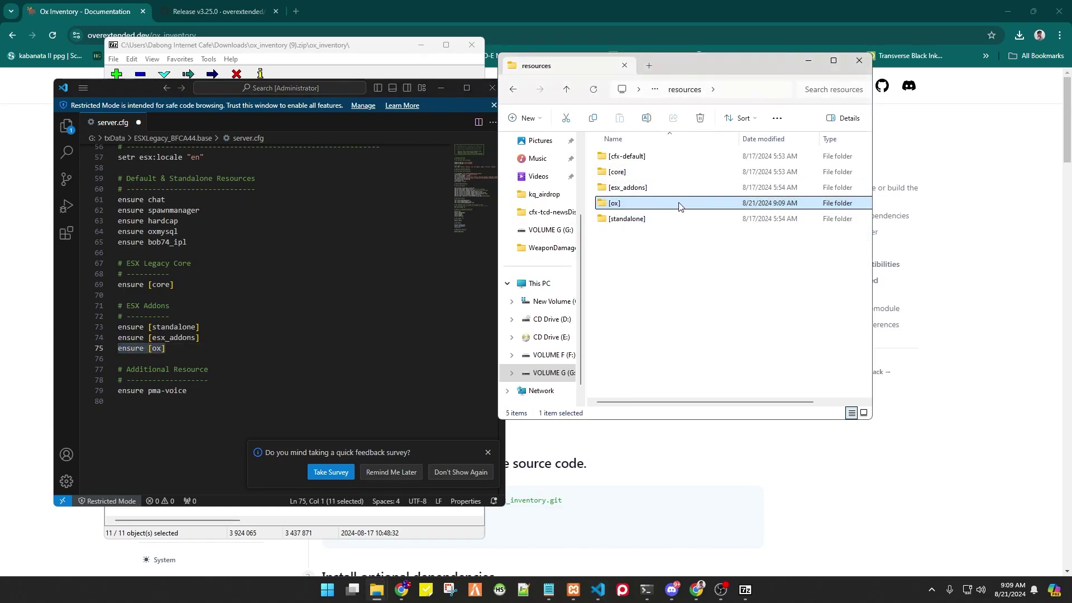
{"action": "double_click", "coordinate": [642, 206]}
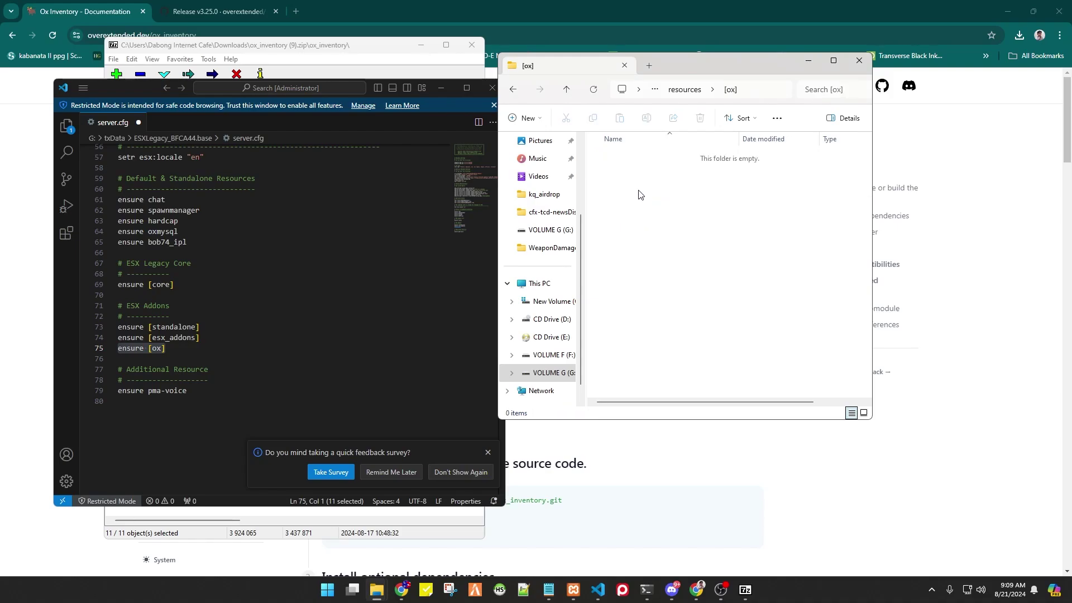
- Create a new folder in [ox] and name it ox_inventory
{"action": "left_click", "coordinate": [524, 118]}
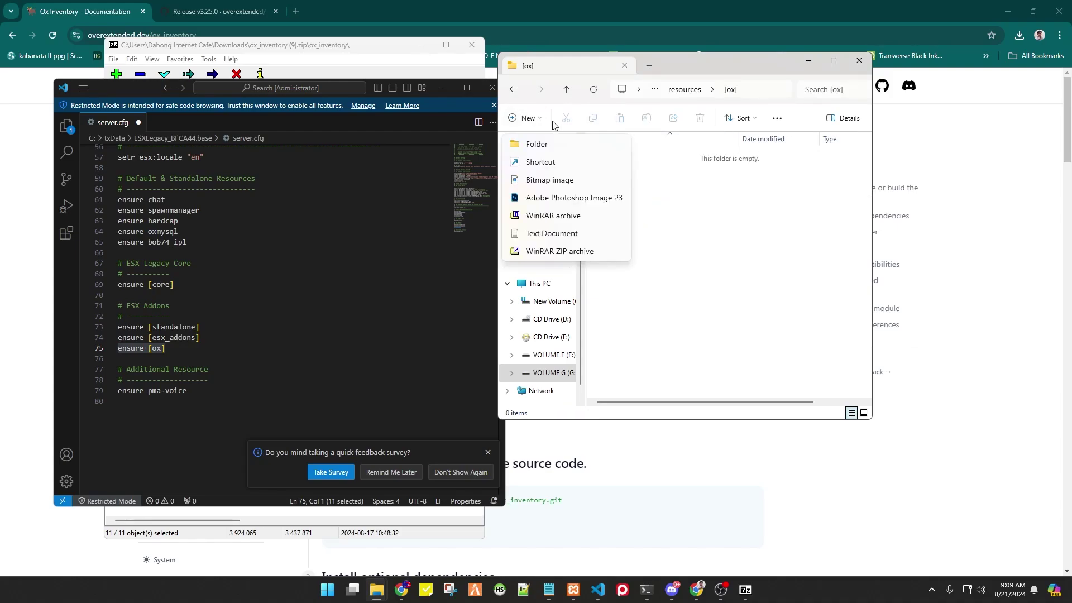
{"action": "left_click", "coordinate": [534, 147]}
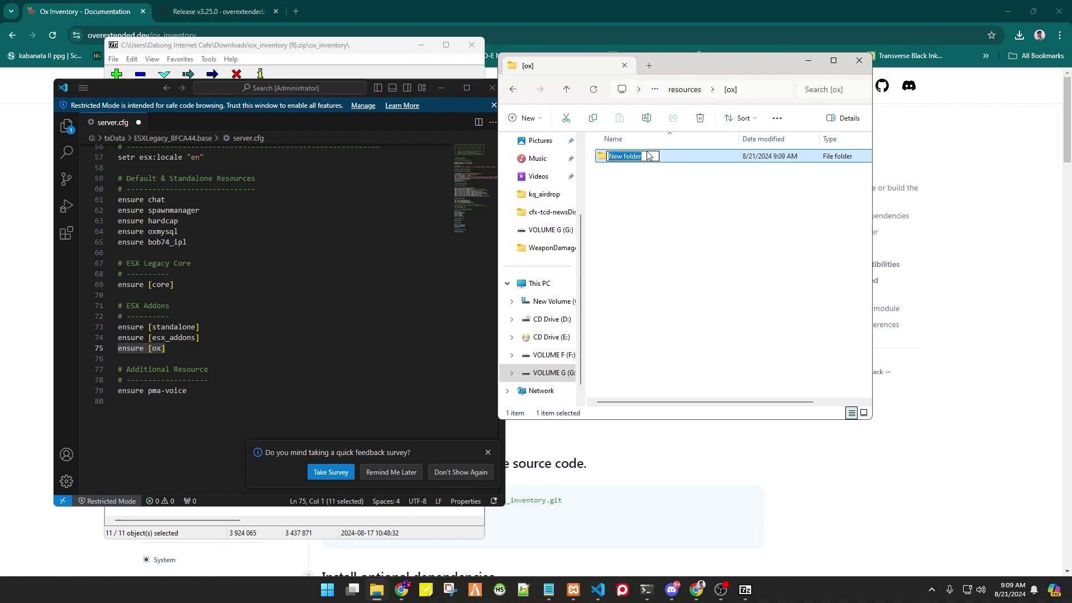
{"action": "key", "text": "Return"}
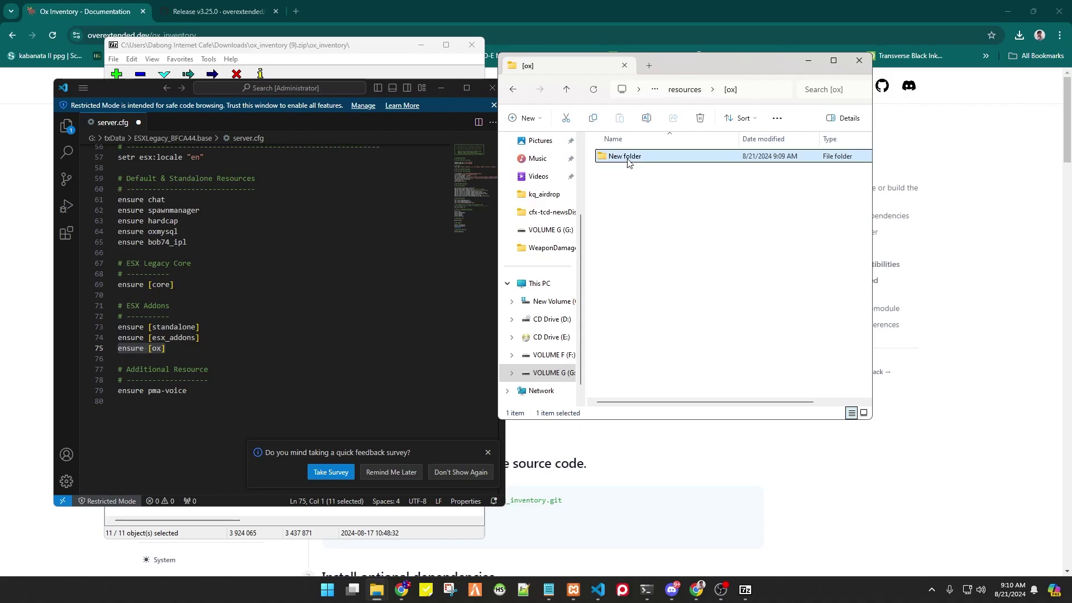
{"action": "left_click", "coordinate": [628, 160]}
{"action": "type", "text": "ox_inventory"}
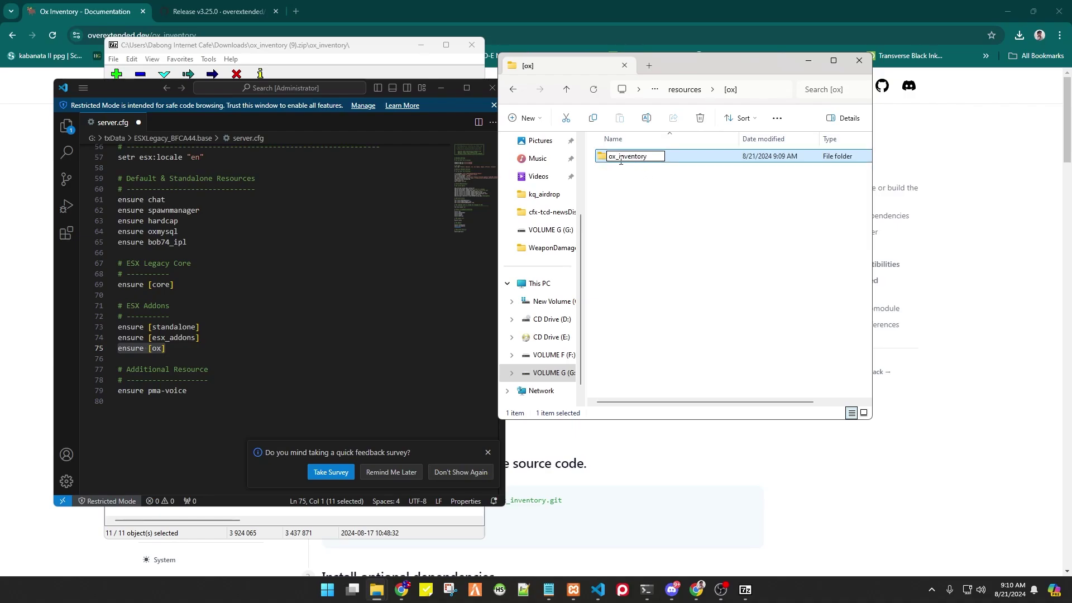
{"action": "left_click", "coordinate": [622, 193]}
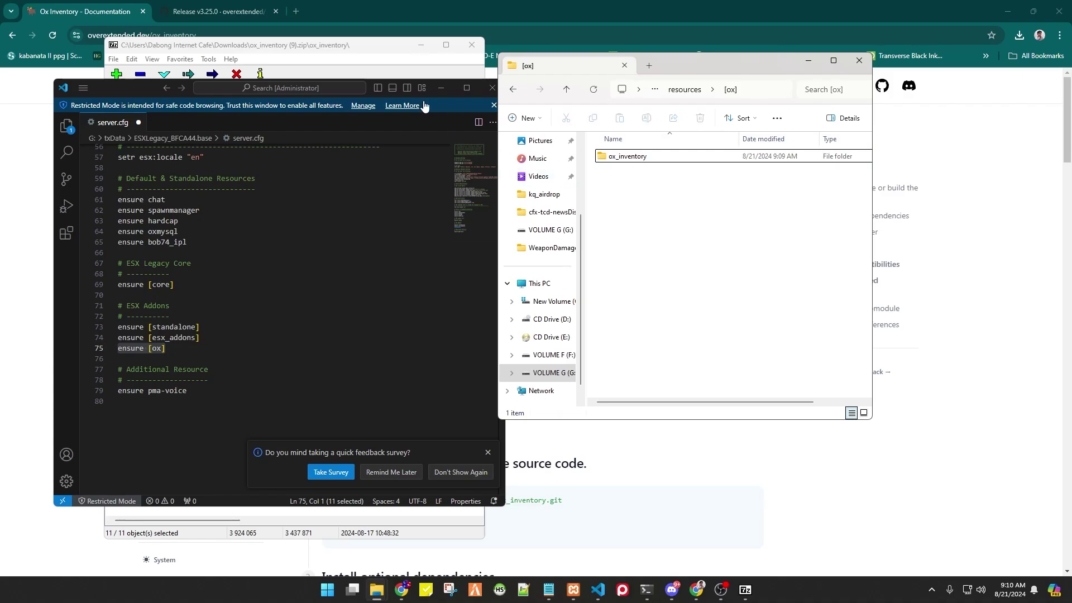
{"action": "left_click", "coordinate": [311, 49]}
- Drag the archive's top-level ox_inventory folder into [ox], then cancel an accidental rename
{"action": "left_click", "coordinate": [112, 100]}
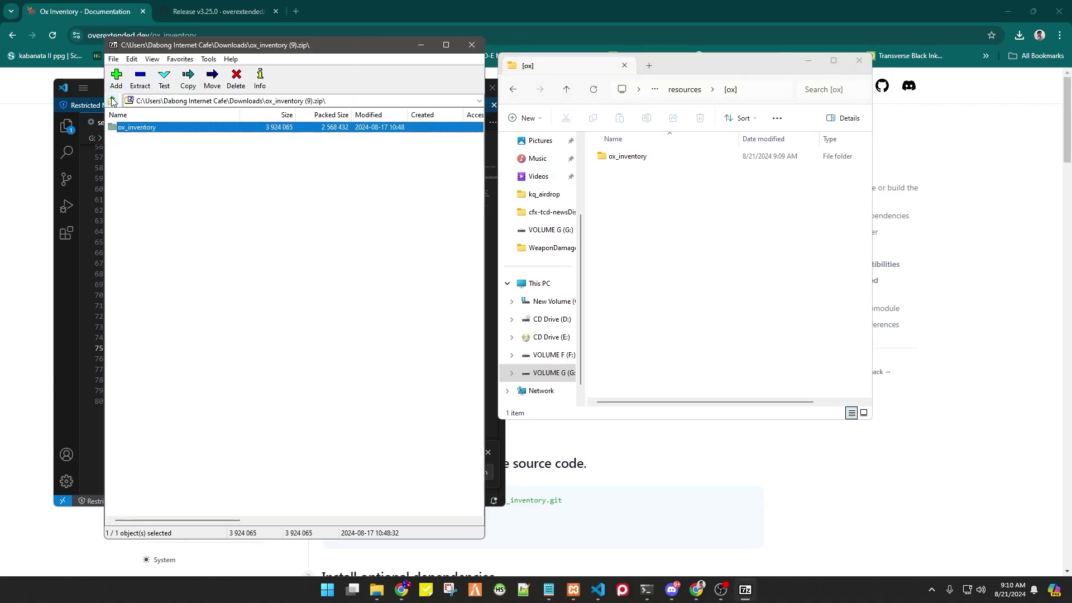
{"action": "left_click_drag", "start_coordinate": [148, 132], "coordinate": [630, 159]}
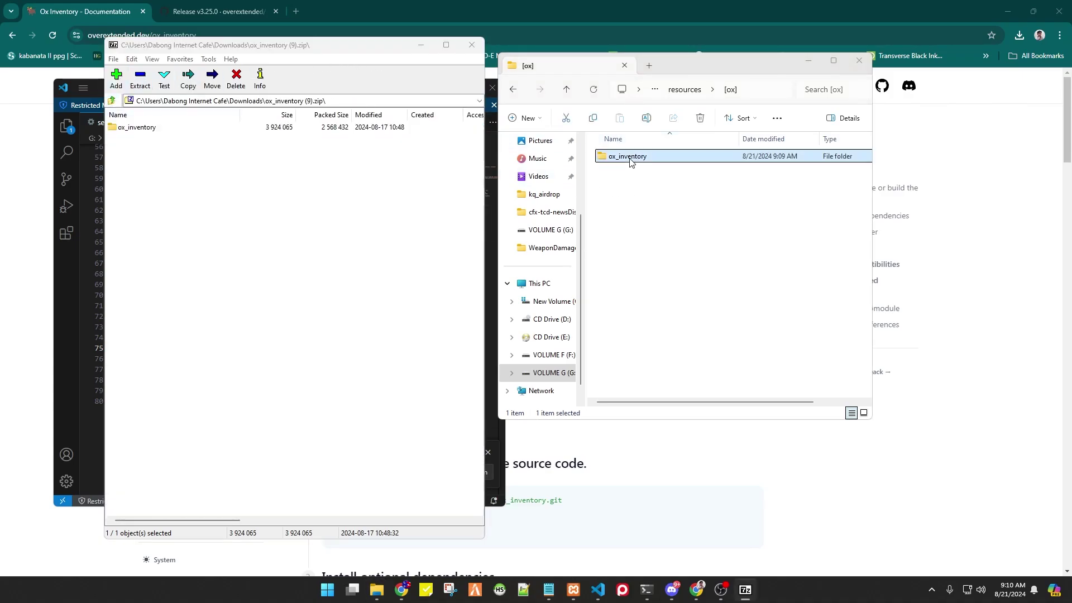
{"action": "left_click", "coordinate": [163, 129]}
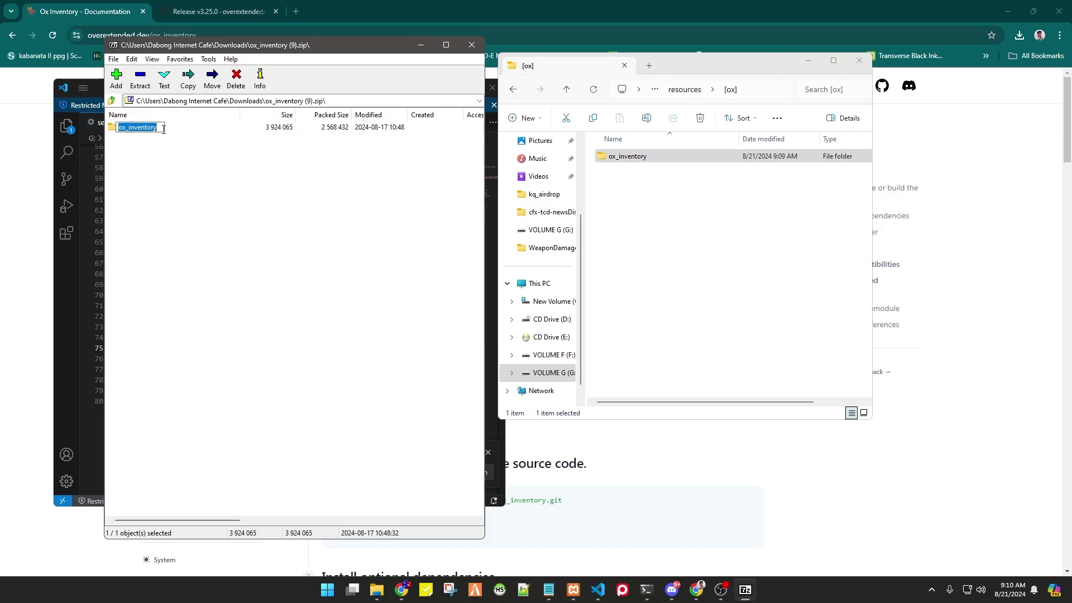
{"action": "left_click", "coordinate": [146, 129]}
{"action": "left_click", "coordinate": [146, 129]}
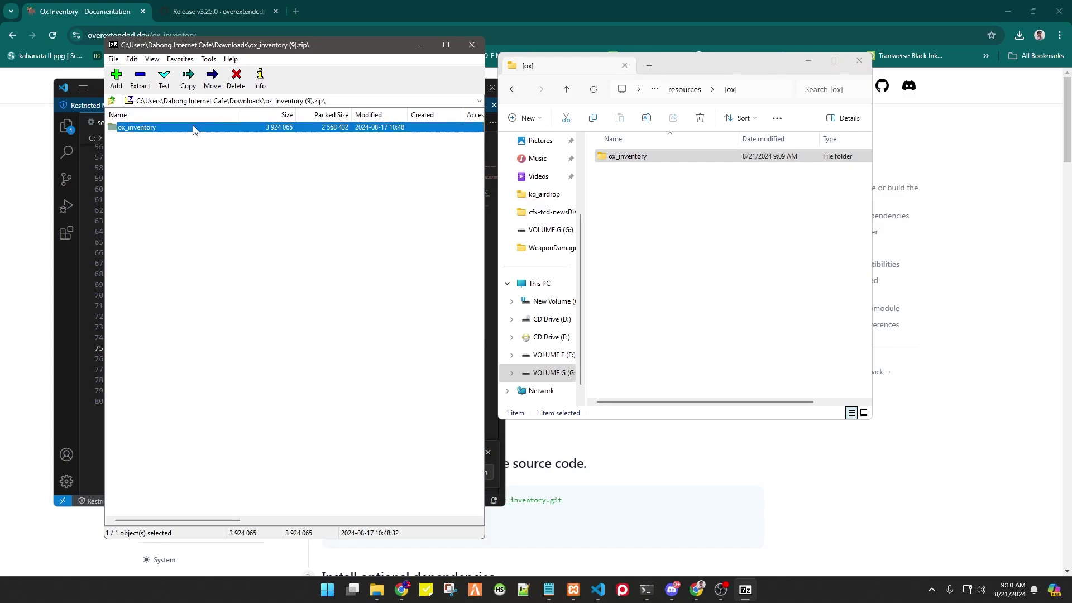
- Delete the old ox_inventory folder, extract the archive's copy into [ox], and check its contents
{"action": "left_click", "coordinate": [619, 158]}
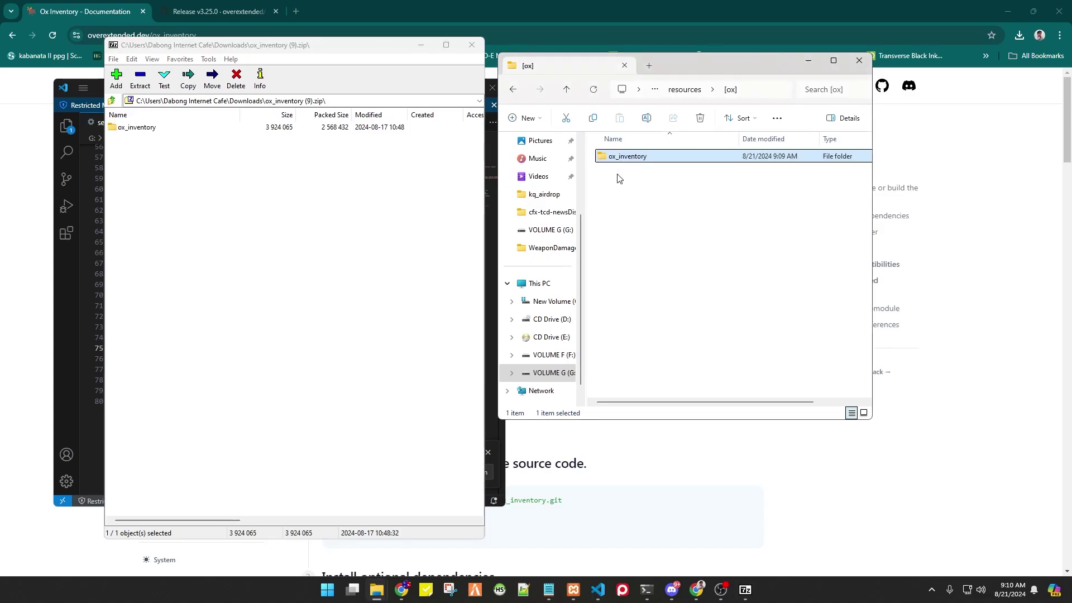
{"action": "key", "text": "Delete"}
{"action": "left_click_drag", "start_coordinate": [145, 136], "coordinate": [635, 213]}
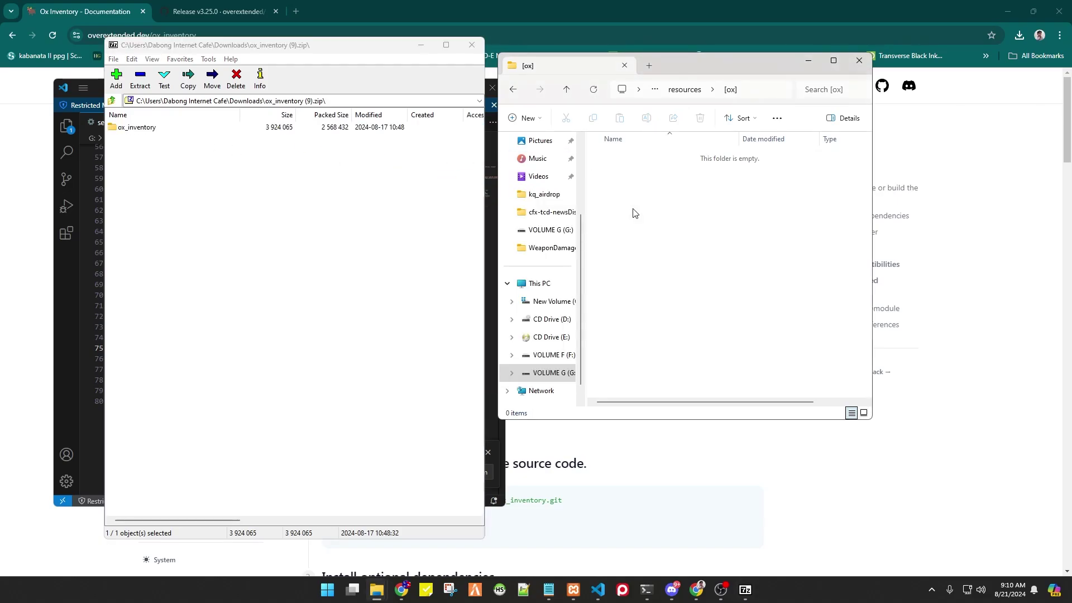
{"action": "double_click", "coordinate": [632, 159]}
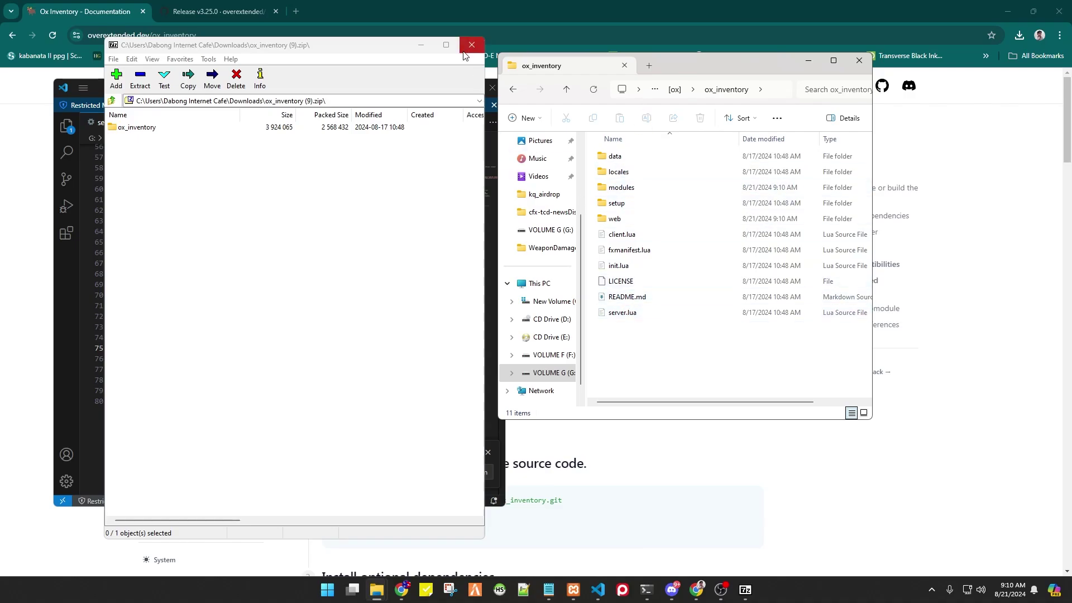
{"action": "left_click", "coordinate": [513, 89]}
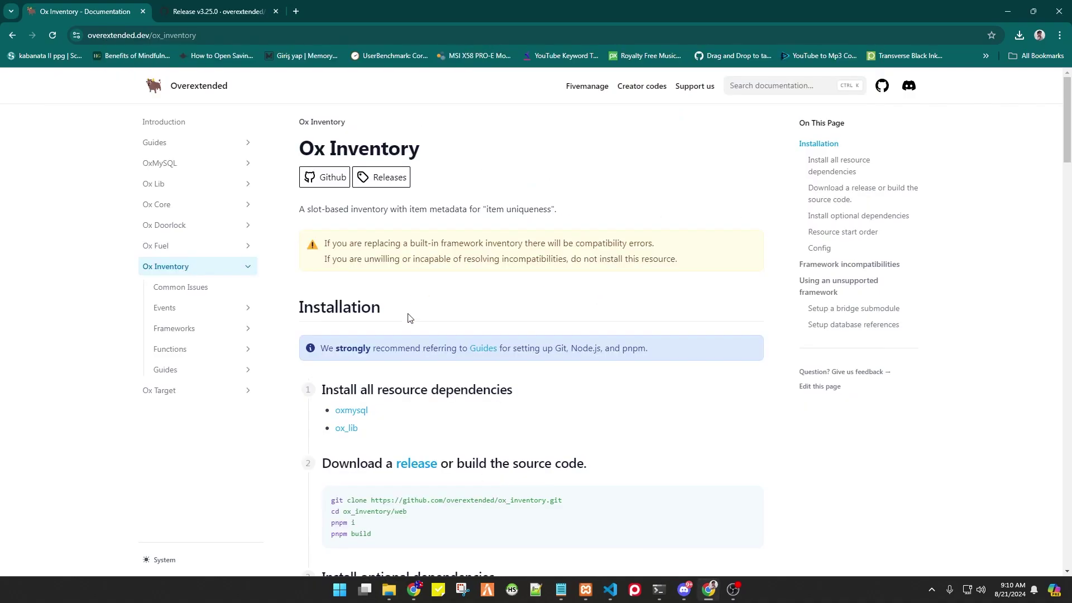
- Select and copy the Config code block of inventory convars, e.g. setr inventory:framework "esx"
{"action": "scroll", "coordinate": [407, 318], "scroll_direction": "down", "scroll_amount": 10}
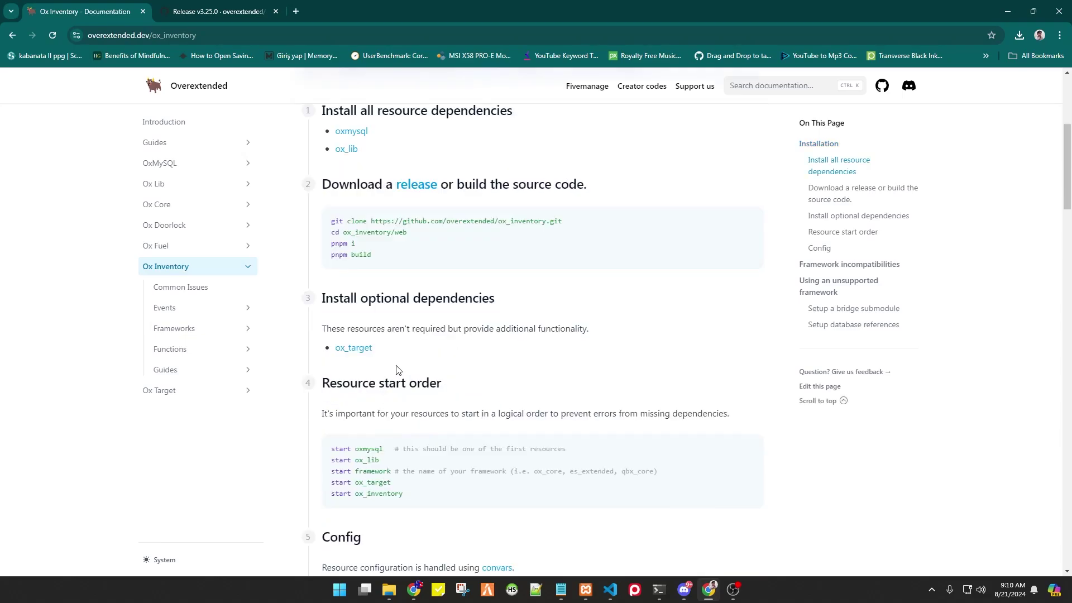
{"action": "left_click_drag", "start_coordinate": [369, 202], "coordinate": [322, 205]}
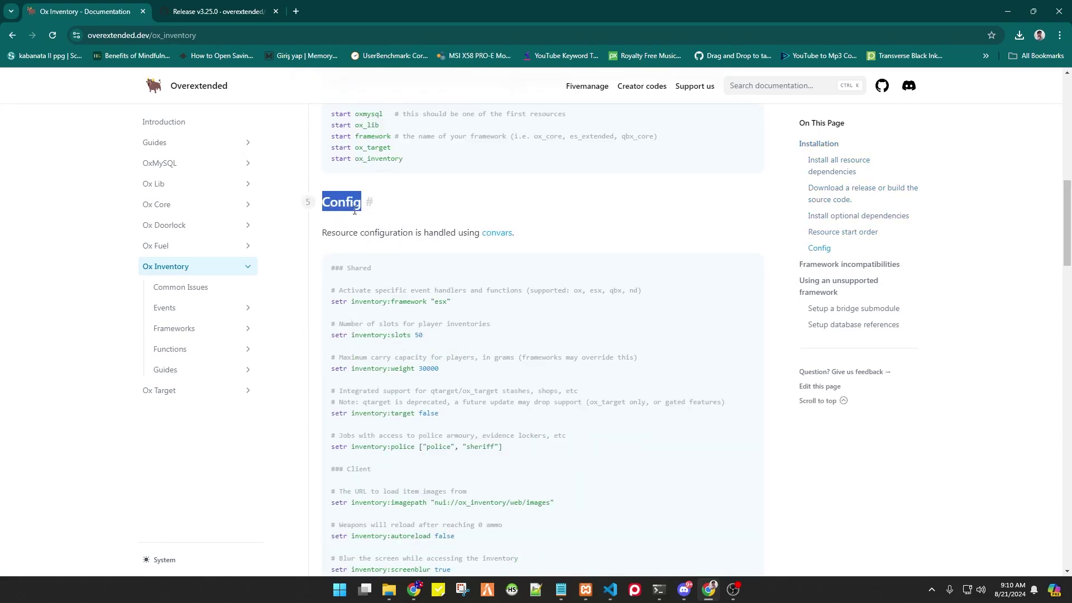
{"action": "left_click", "coordinate": [563, 225]}
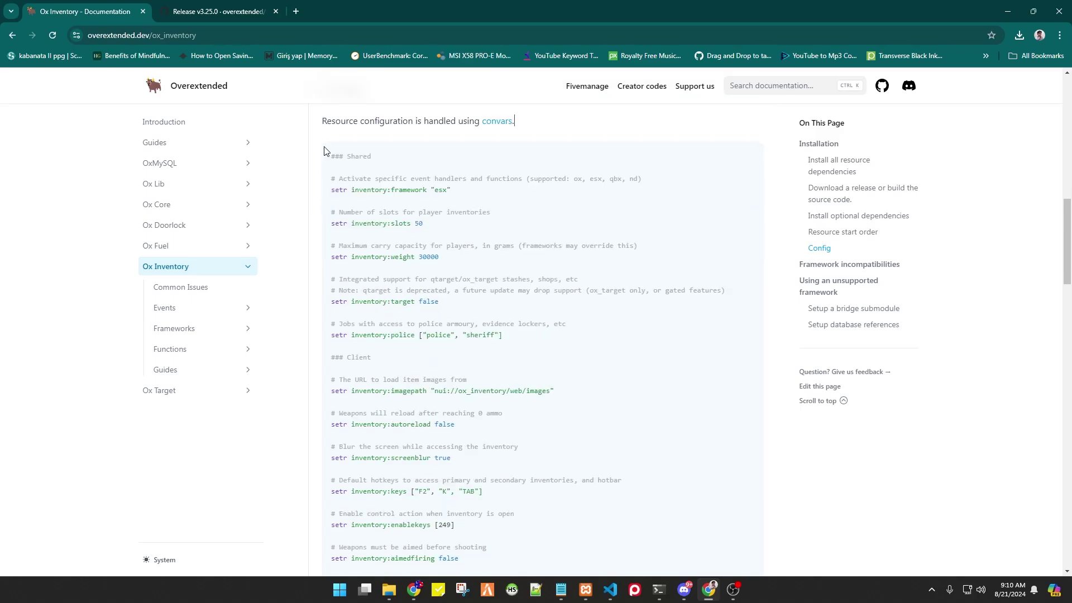
{"action": "left_click_drag", "start_coordinate": [333, 156], "coordinate": [403, 195]}
{"action": "scroll", "coordinate": [447, 248], "scroll_direction": "down", "scroll_amount": 10}
{"action": "scroll", "coordinate": [410, 276], "scroll_direction": "down", "scroll_amount": 5}
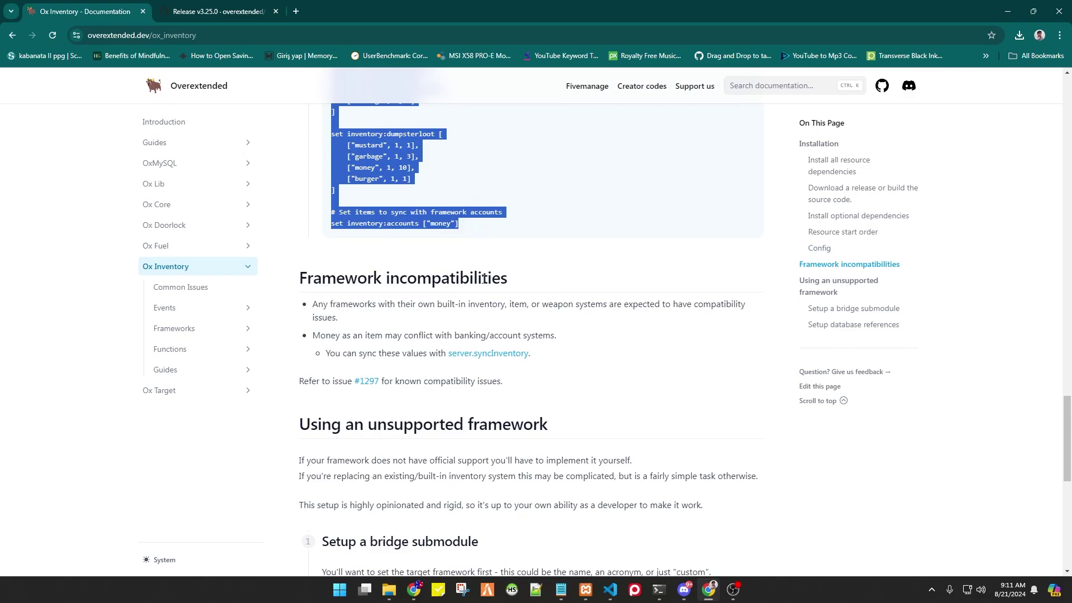
{"action": "scroll", "coordinate": [403, 195], "scroll_direction": "up", "scroll_amount": 8}
{"action": "right_click", "coordinate": [403, 179]}
{"action": "left_click", "coordinate": [425, 193]}
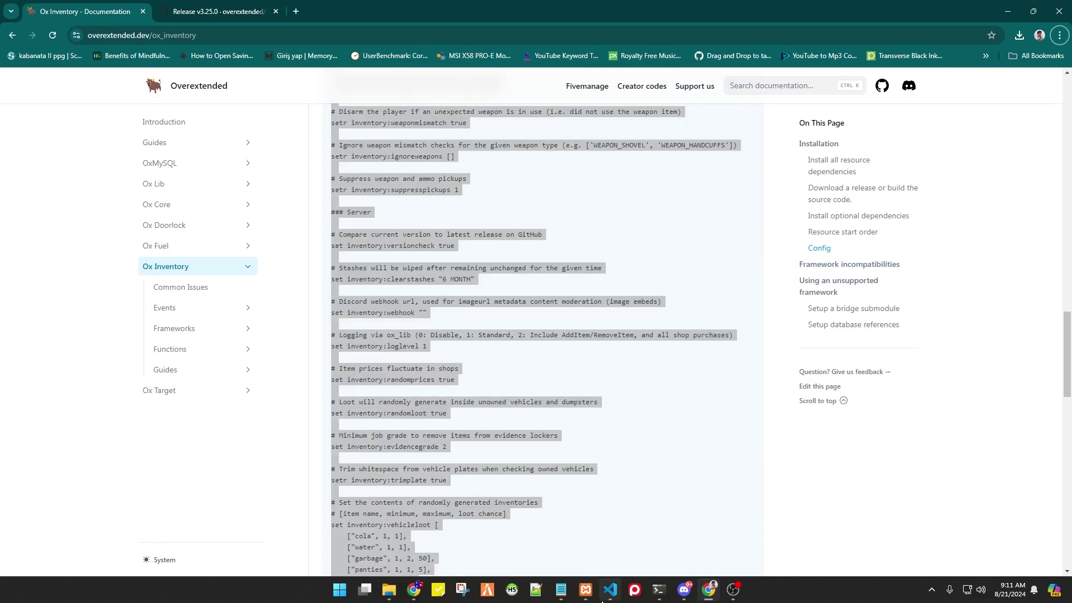
{"action": "mouse_move", "coordinate": [612, 596]}
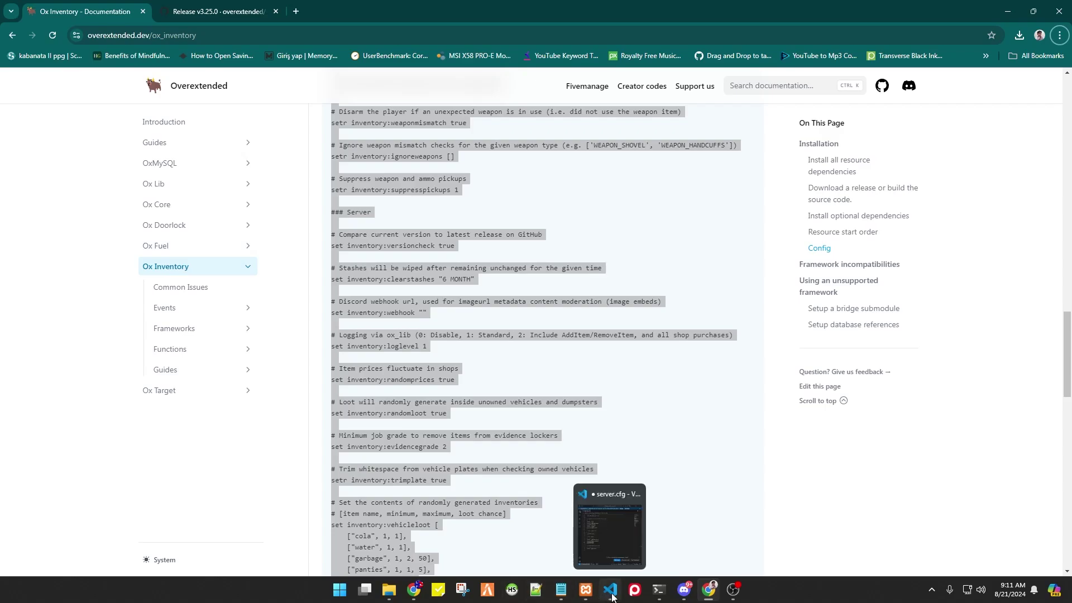
{"action": "left_click", "coordinate": [634, 496]}
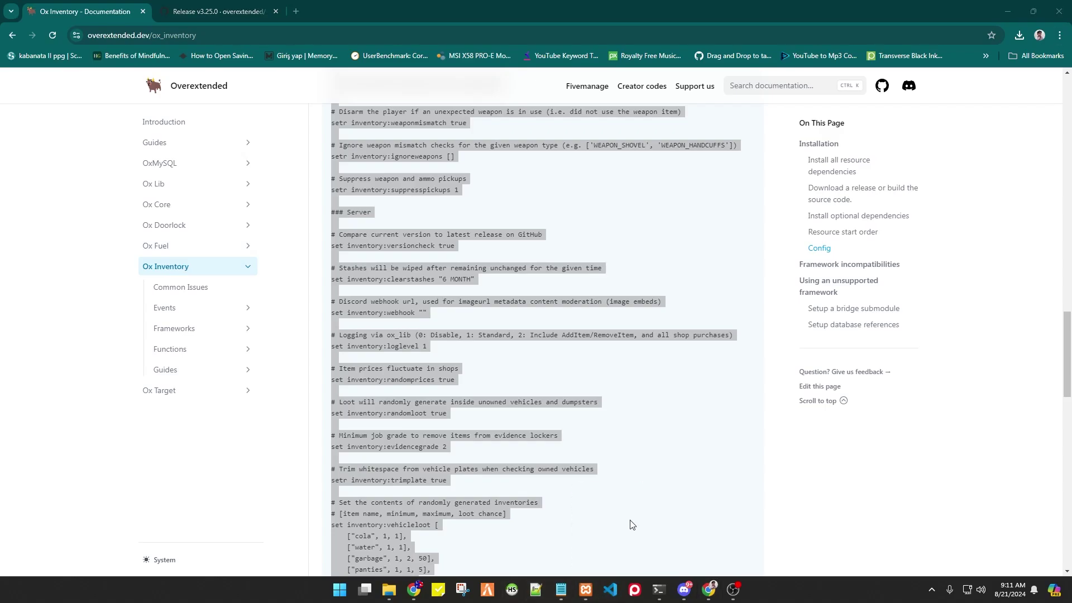
- Bring the server.cfg editor to the front and maximize the VS Code window
{"action": "left_click", "coordinate": [612, 591]}
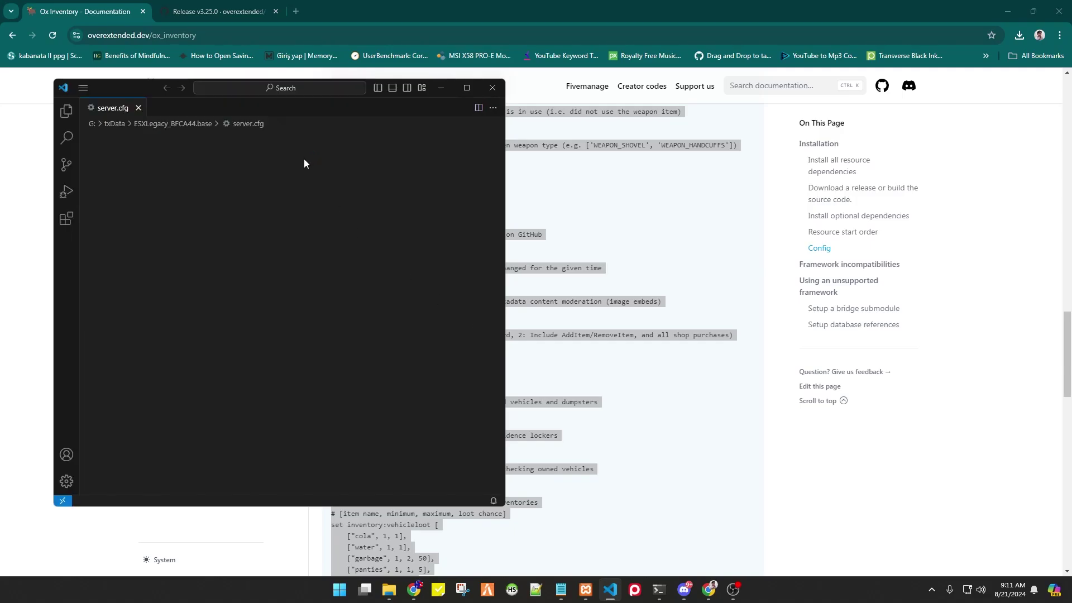
{"action": "scroll", "coordinate": [264, 303], "scroll_direction": "up", "scroll_amount": 5}
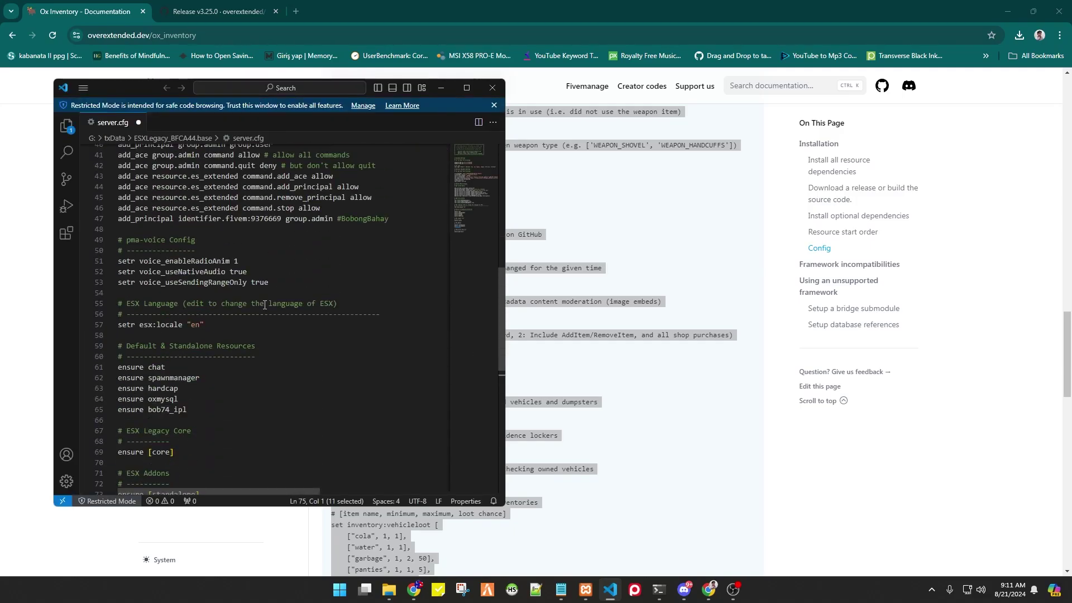
{"action": "scroll", "coordinate": [235, 415], "scroll_direction": "down", "scroll_amount": 3}
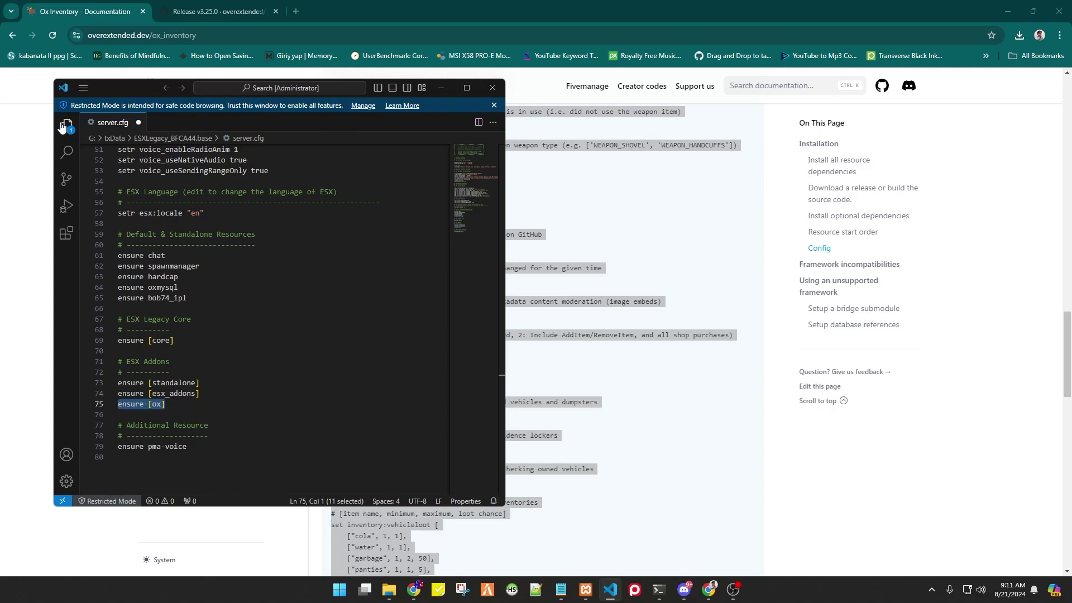
{"action": "left_click", "coordinate": [83, 89]}
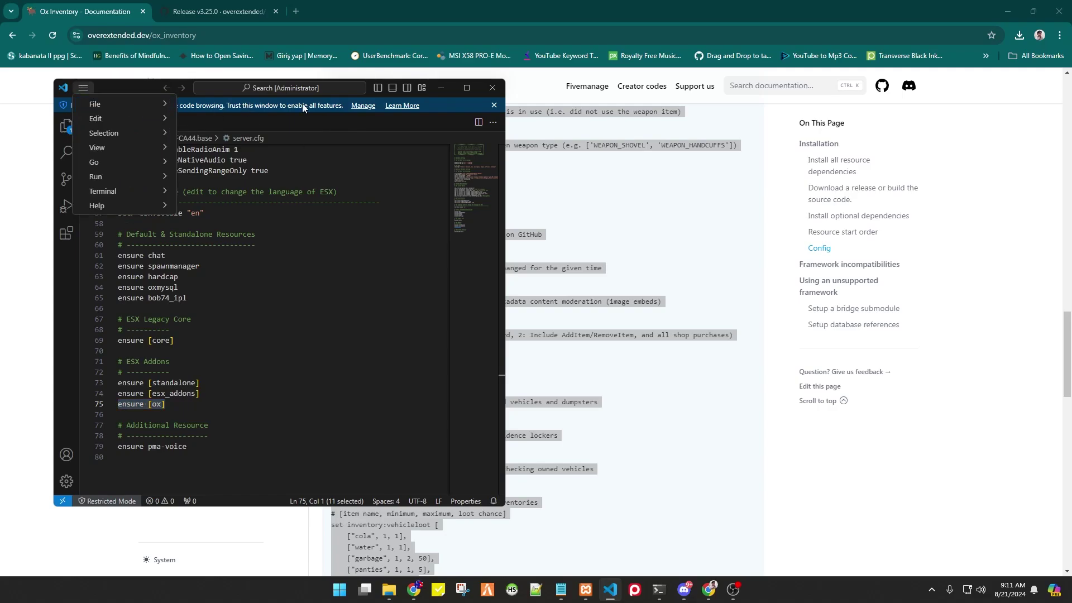
{"action": "left_click", "coordinate": [467, 88]}
{"action": "left_click", "coordinate": [323, 203]}
{"action": "scroll", "coordinate": [173, 310], "scroll_direction": "up", "scroll_amount": 4}
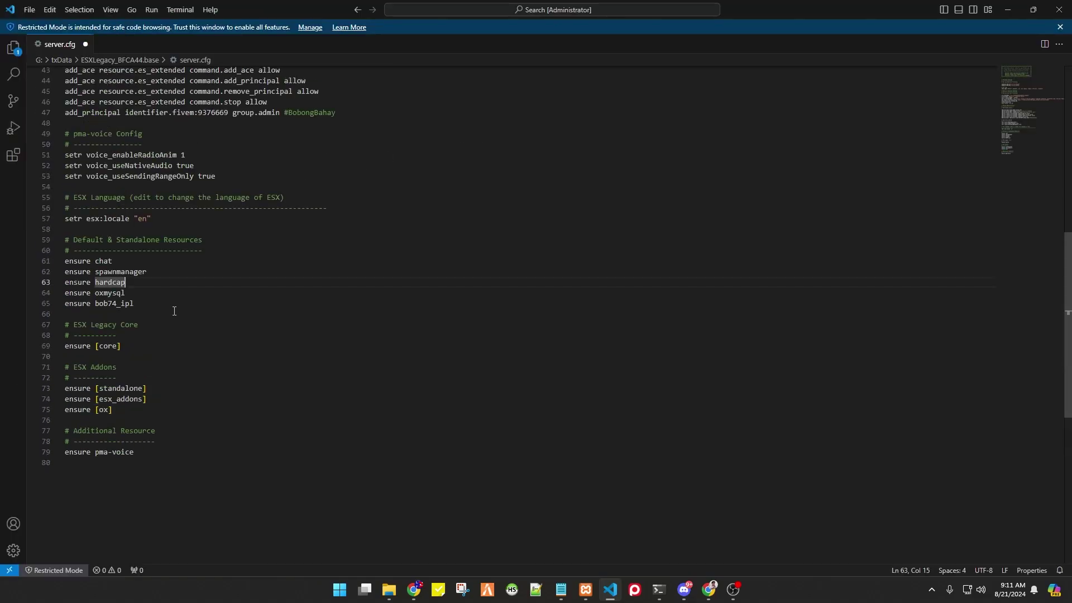
- Create a new file named config.cfg in resources/[ox]/ox_inventory
{"action": "left_click", "coordinate": [29, 10]}
{"action": "left_click", "coordinate": [50, 44]}
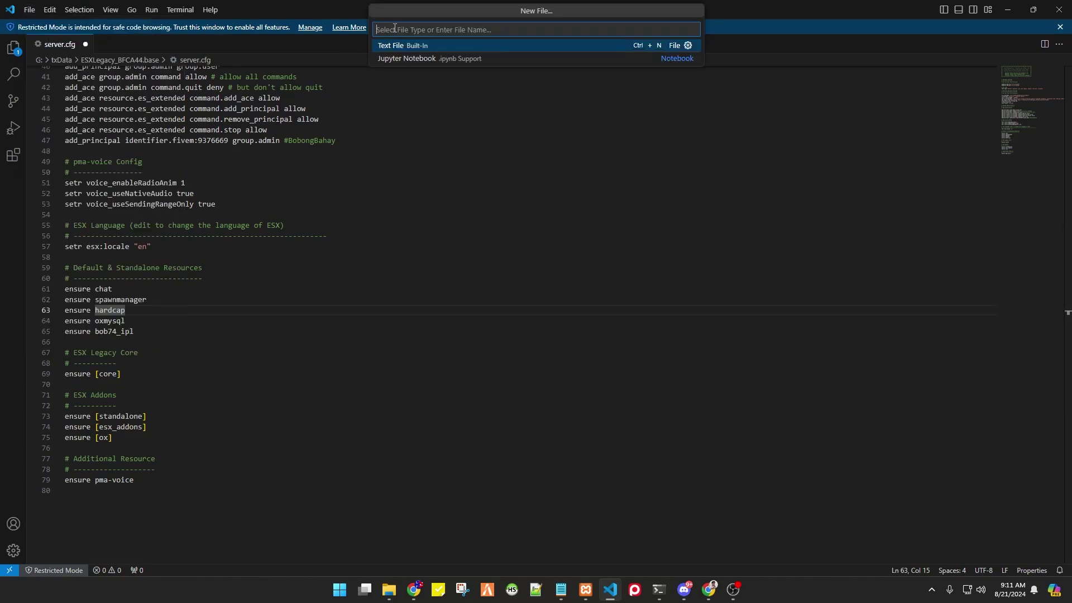
{"action": "type", "text": "confi"}
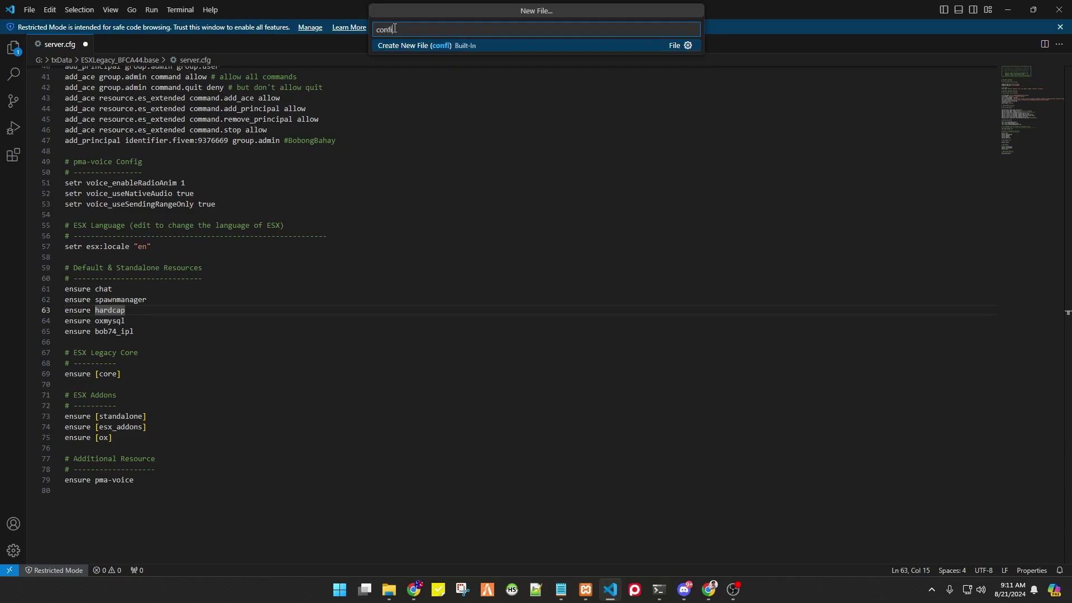
{"action": "type", "text": "g.cfg"}
{"action": "key", "text": "Return"}
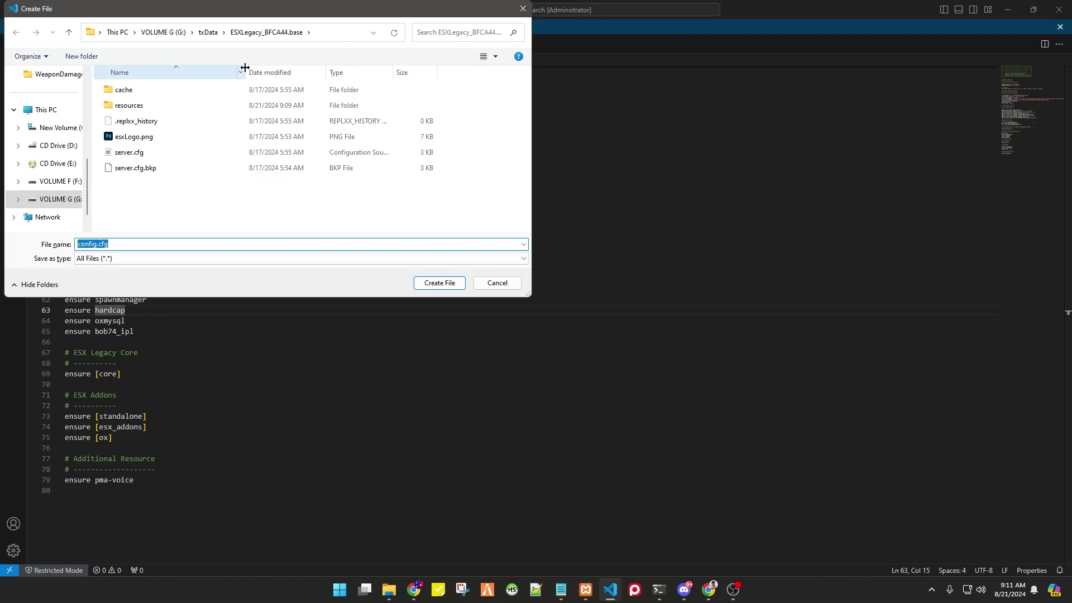
{"action": "left_click_drag", "start_coordinate": [299, 10], "coordinate": [653, 119]}
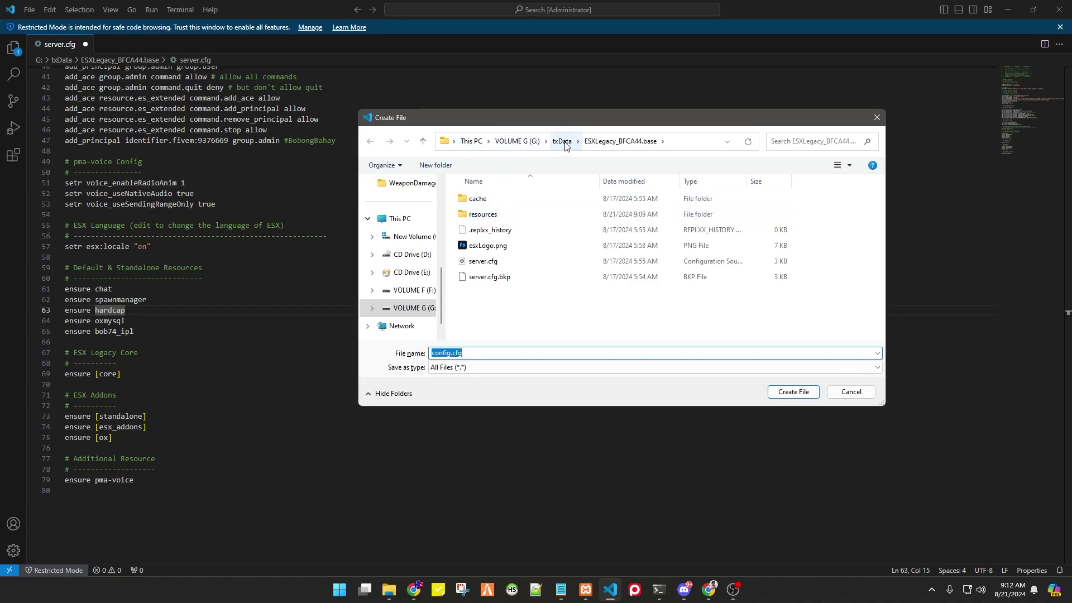
{"action": "double_click", "coordinate": [480, 216]}
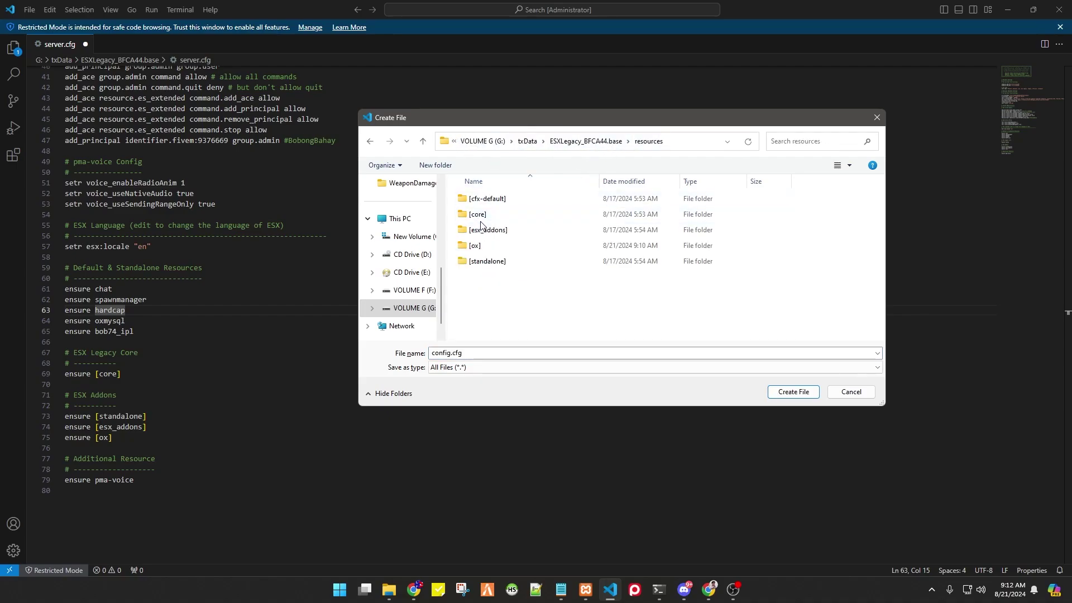
{"action": "double_click", "coordinate": [489, 247]}
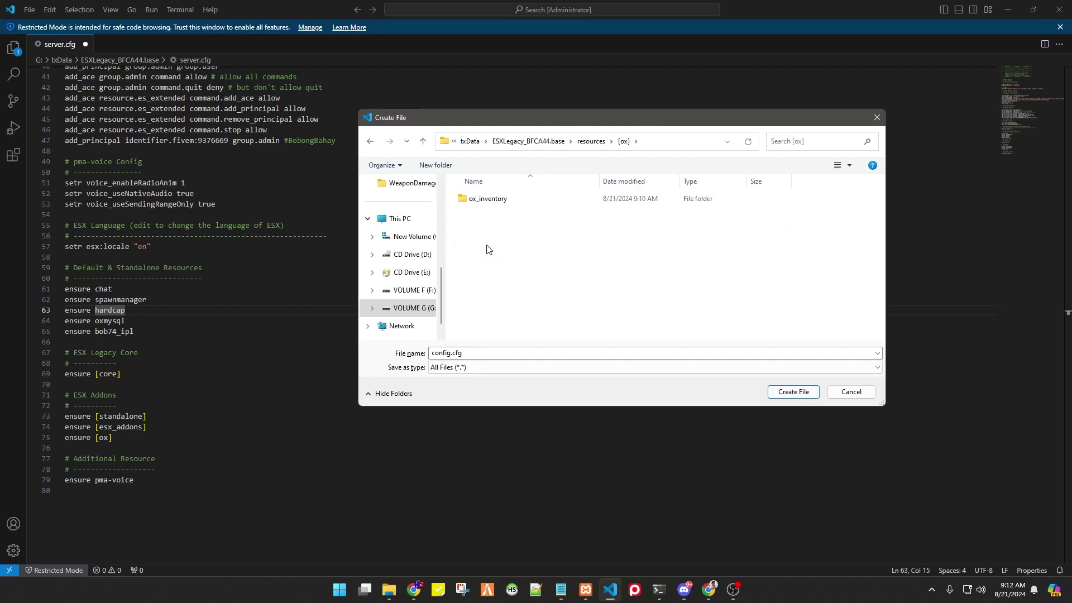
{"action": "double_click", "coordinate": [487, 199]}
{"action": "scroll", "coordinate": [527, 268], "scroll_direction": "down", "scroll_amount": 1}
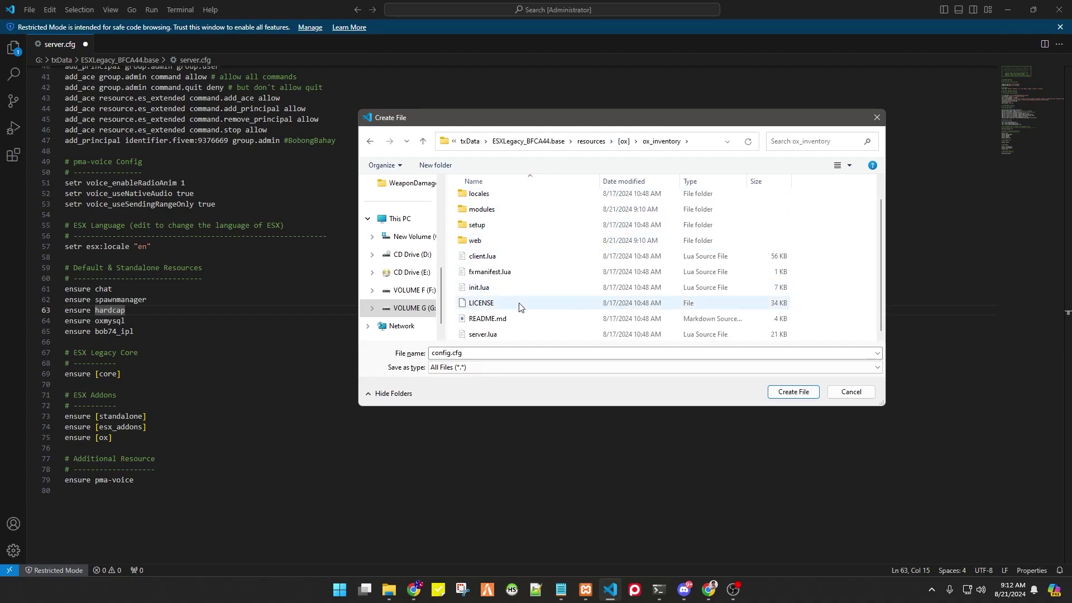
{"action": "left_click", "coordinate": [794, 392]}
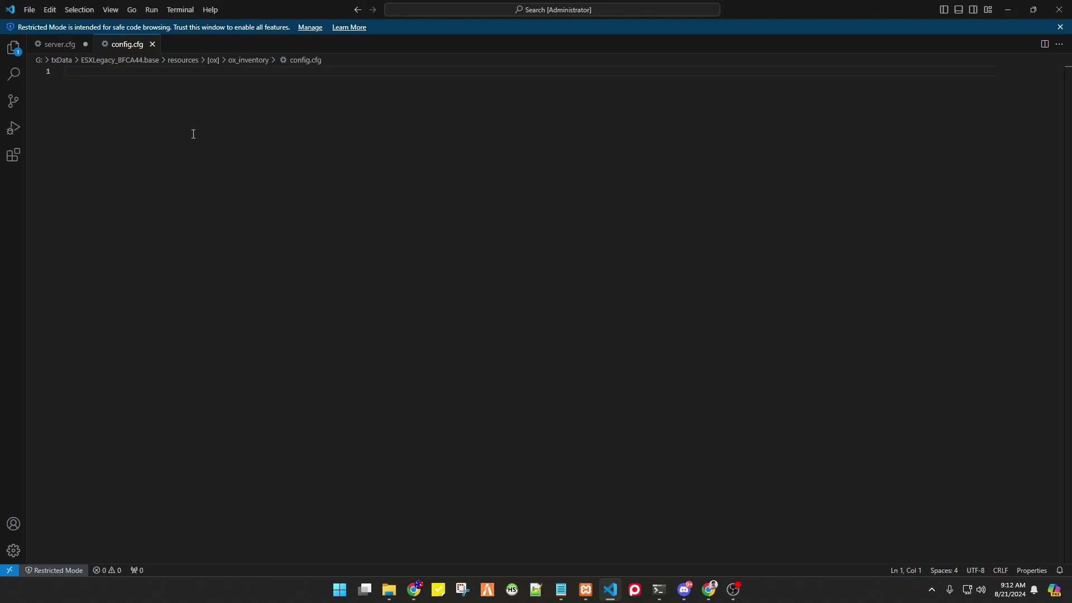
- Copy the ox_inventory config settings from the documentation and paste them into config.cfg
{"action": "key", "text": "alt+Tab"}
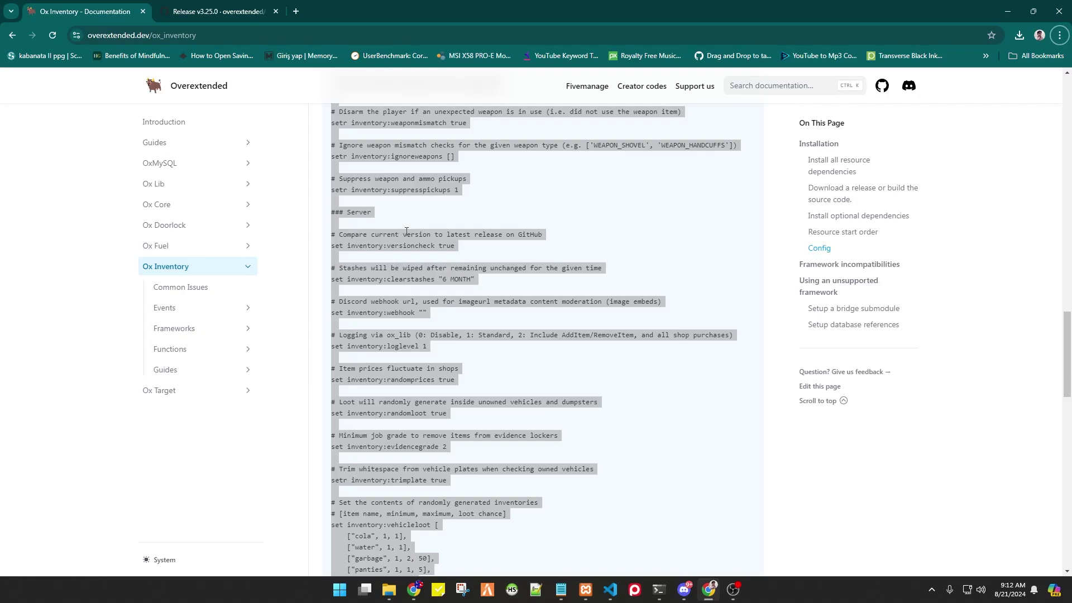
{"action": "right_click", "coordinate": [406, 243]}
{"action": "left_click", "coordinate": [440, 256]}
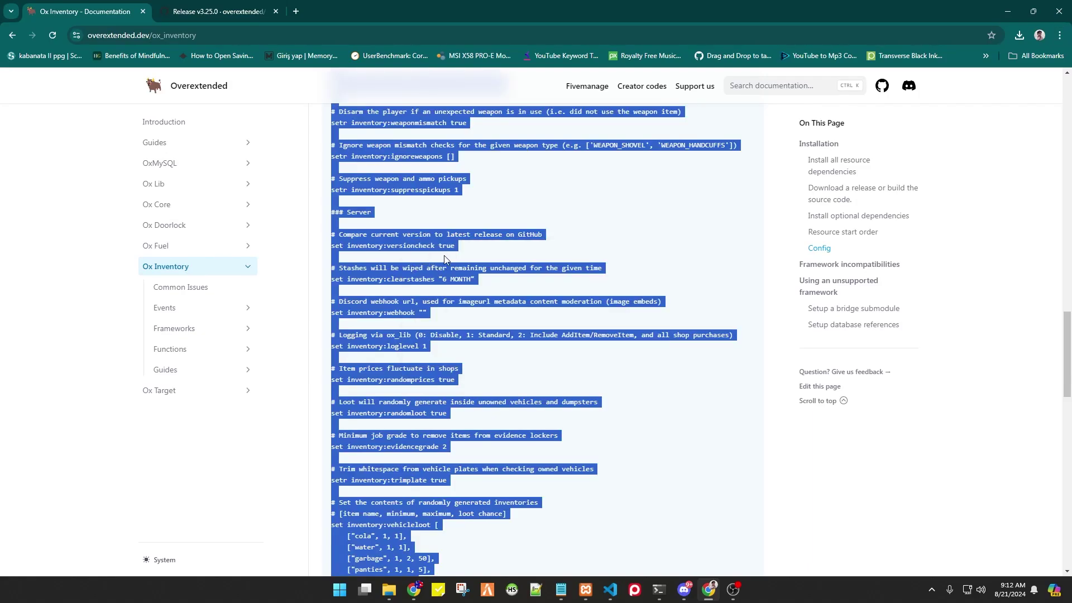
{"action": "key", "text": "alt+Tab"}
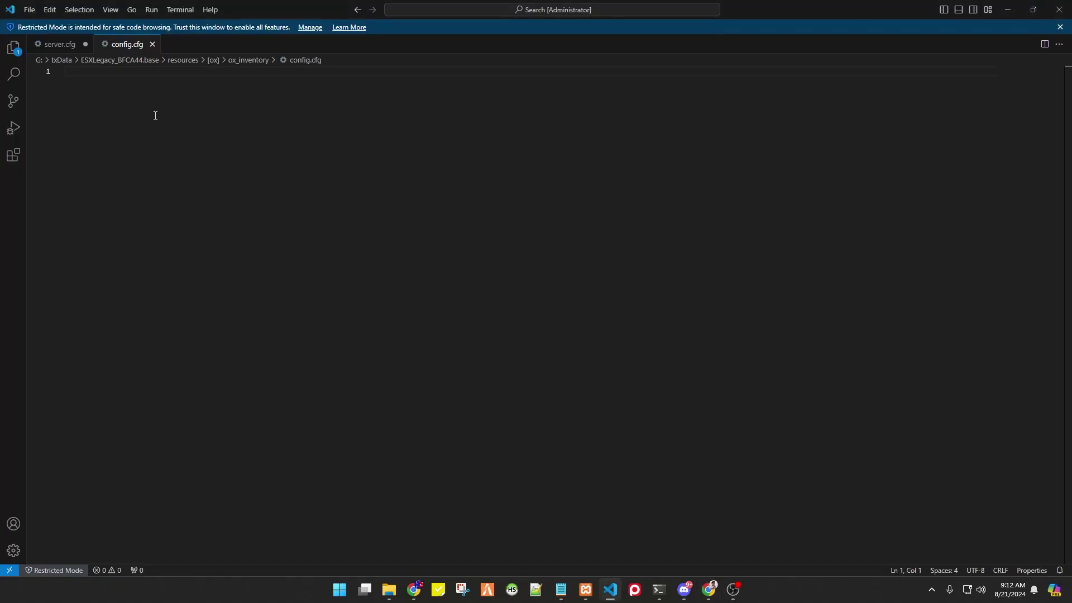
{"action": "key", "text": "ctrl+v"}
- Review the pasted values: framework esx, 30000 max weight, and the false target setting
{"action": "left_click", "coordinate": [433, 325]}
{"action": "scroll", "coordinate": [430, 330], "scroll_direction": "up", "scroll_amount": 4}
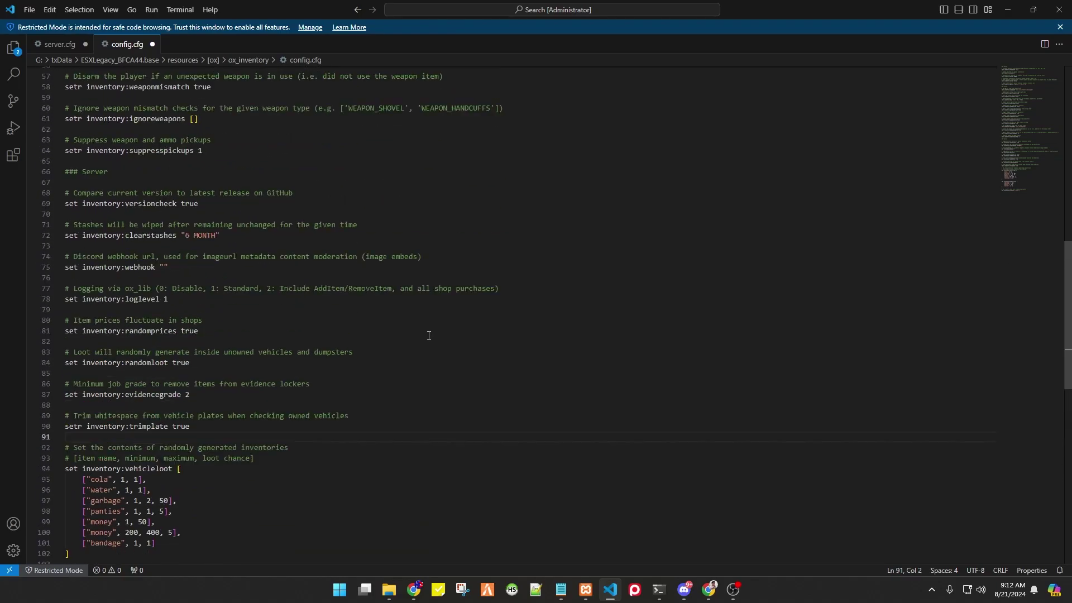
{"action": "scroll", "coordinate": [429, 334], "scroll_direction": "up", "scroll_amount": 18}
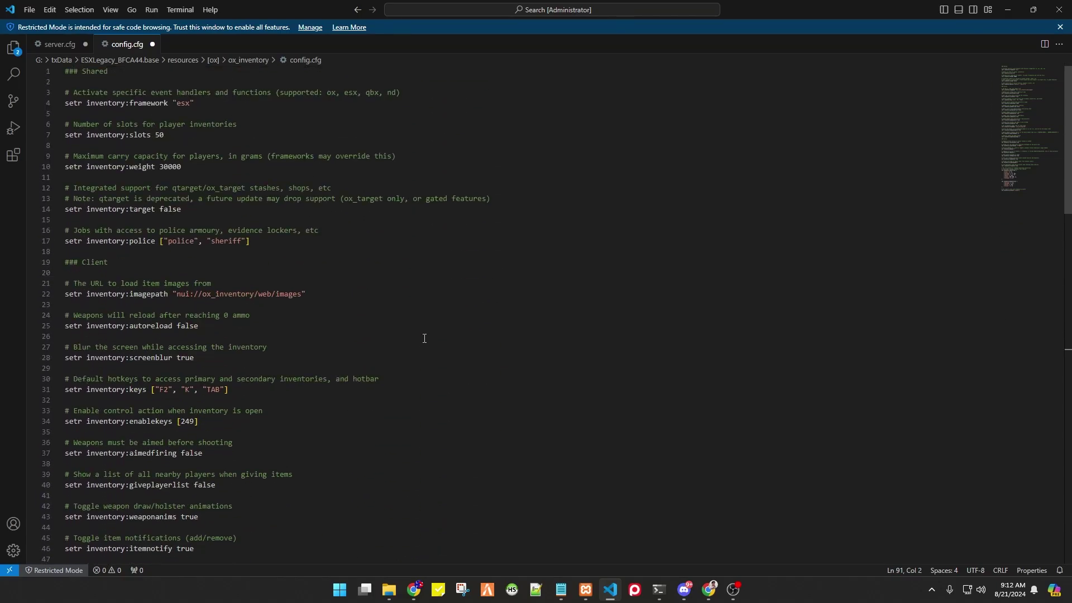
{"action": "double_click", "coordinate": [188, 102]}
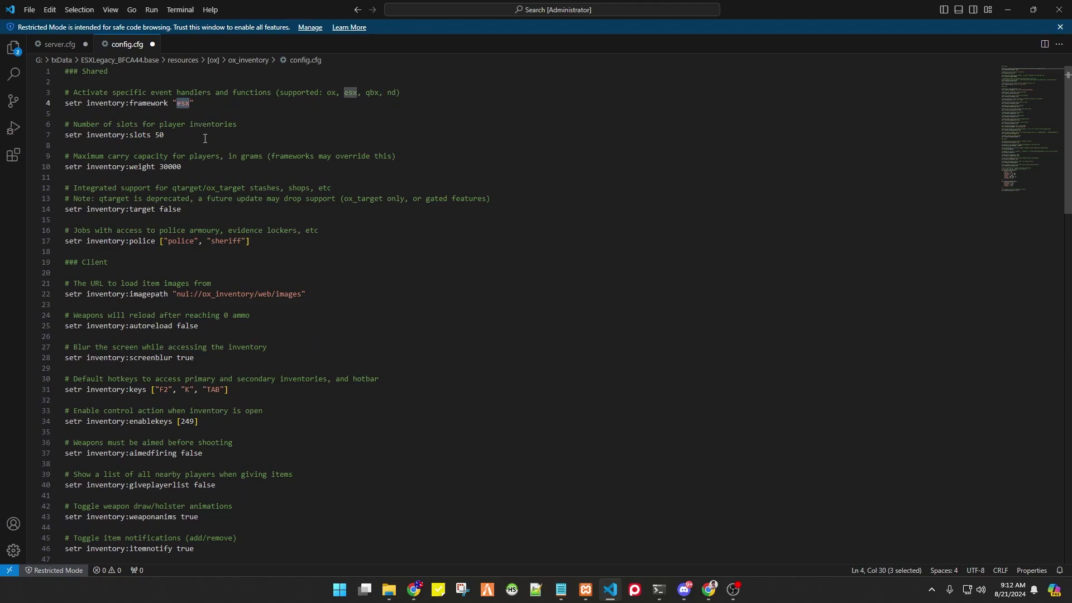
{"action": "double_click", "coordinate": [170, 166]}
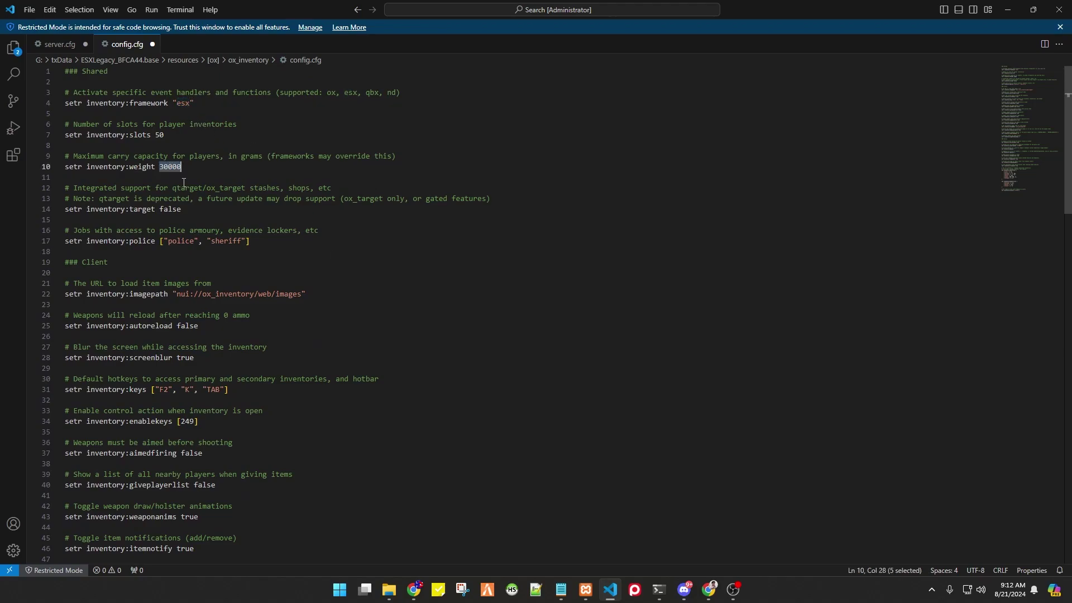
{"action": "scroll", "coordinate": [210, 172], "scroll_direction": "down", "scroll_amount": 1}
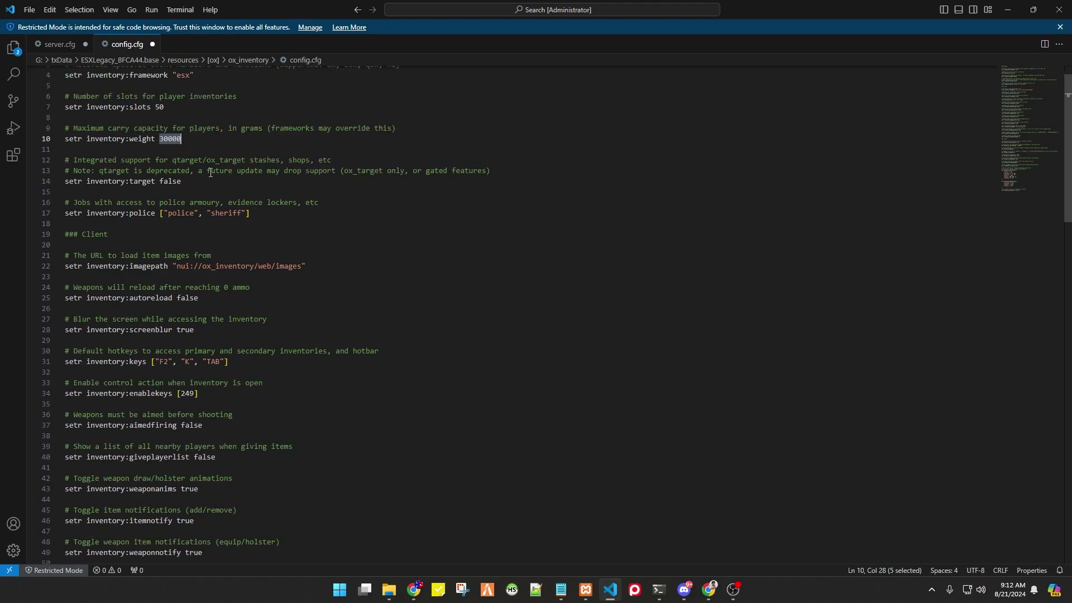
{"action": "double_click", "coordinate": [176, 178]}
{"action": "scroll", "coordinate": [210, 187], "scroll_direction": "down", "scroll_amount": 1}
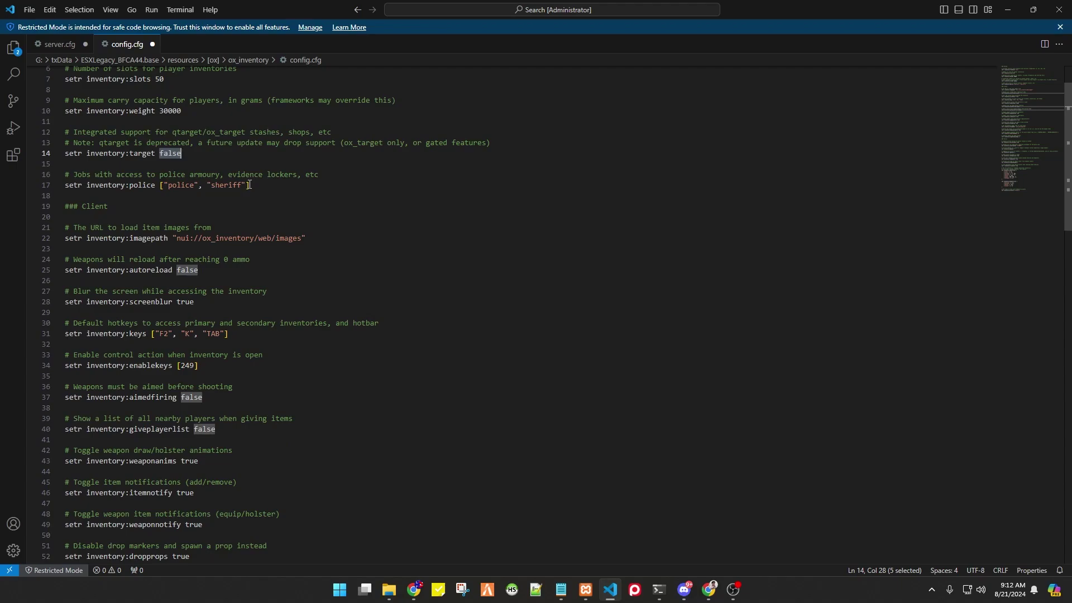
{"action": "scroll", "coordinate": [223, 276], "scroll_direction": "down", "scroll_amount": 1}
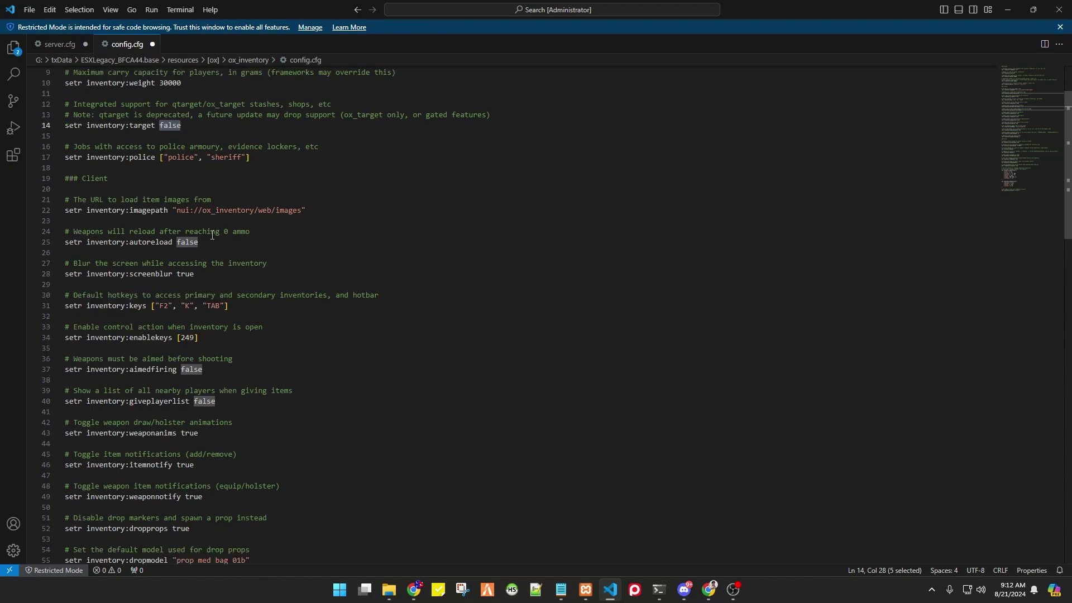
{"action": "left_click", "coordinate": [209, 255]}
- Save config.cfg and close its tab, returning to server.cfg
{"action": "scroll", "coordinate": [197, 260], "scroll_direction": "down", "scroll_amount": 1}
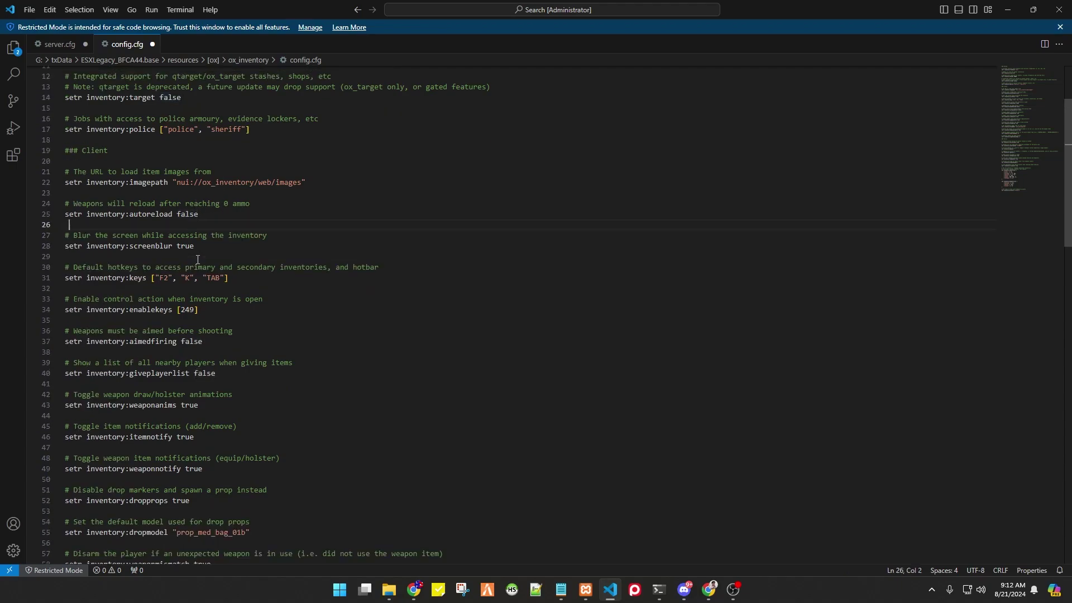
{"action": "scroll", "coordinate": [258, 253], "scroll_direction": "down", "scroll_amount": 4}
{"action": "left_click", "coordinate": [29, 9]}
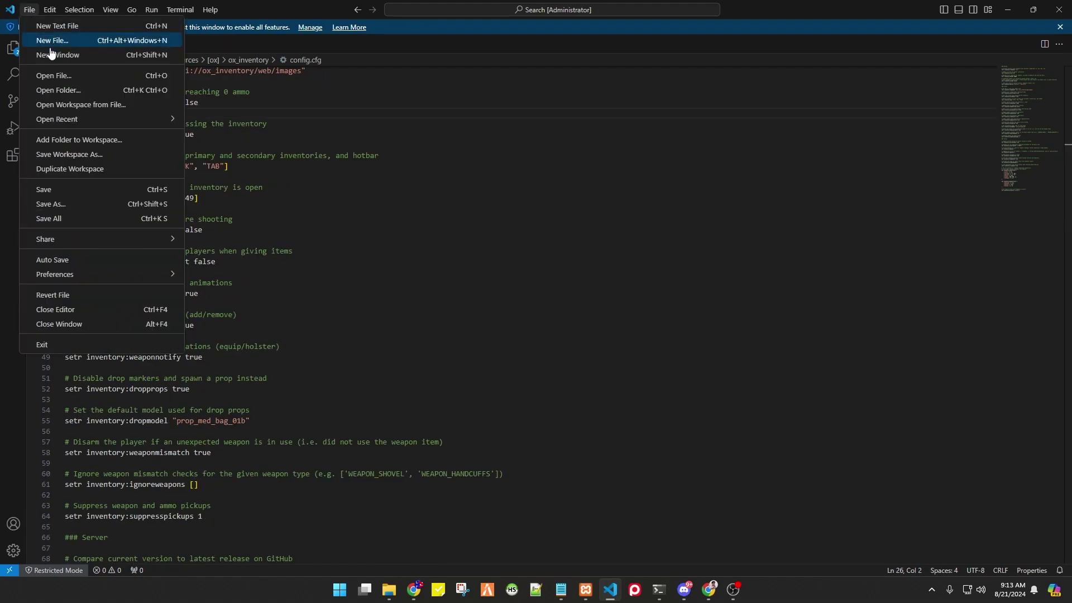
{"action": "left_click", "coordinate": [63, 190]}
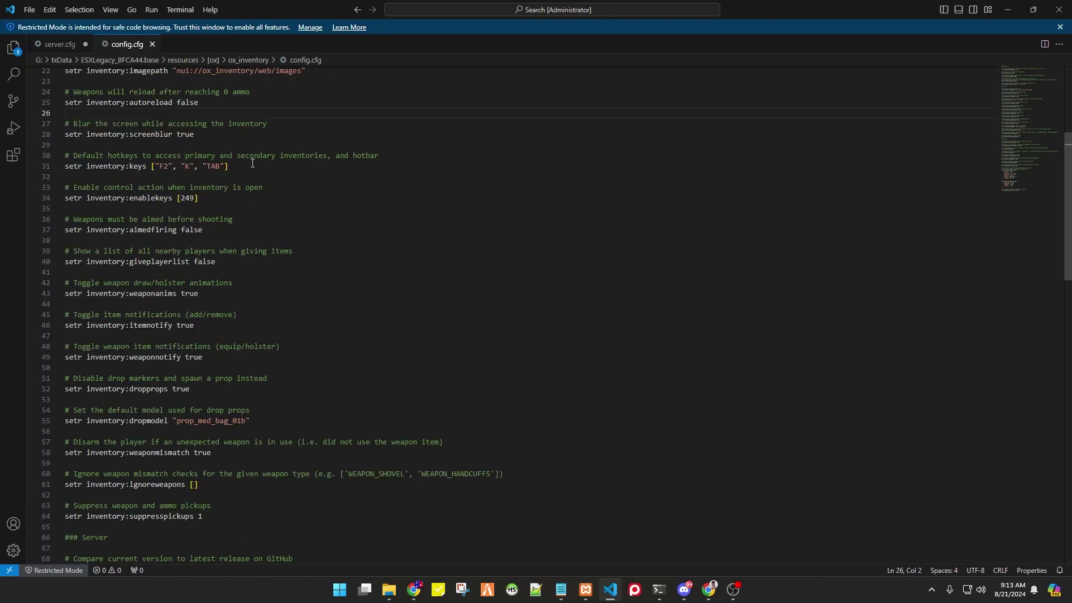
{"action": "left_click", "coordinate": [152, 43]}
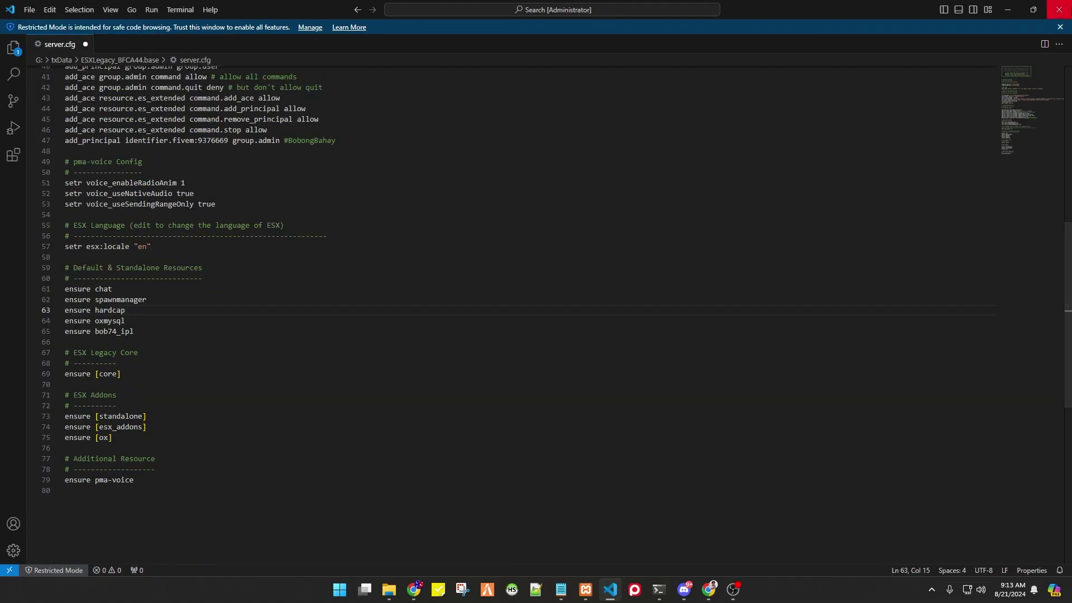
- Restore the editor to a smaller window and bring up the ox_inventory folder with config.cfg selected
{"action": "left_click", "coordinate": [1032, 9]}
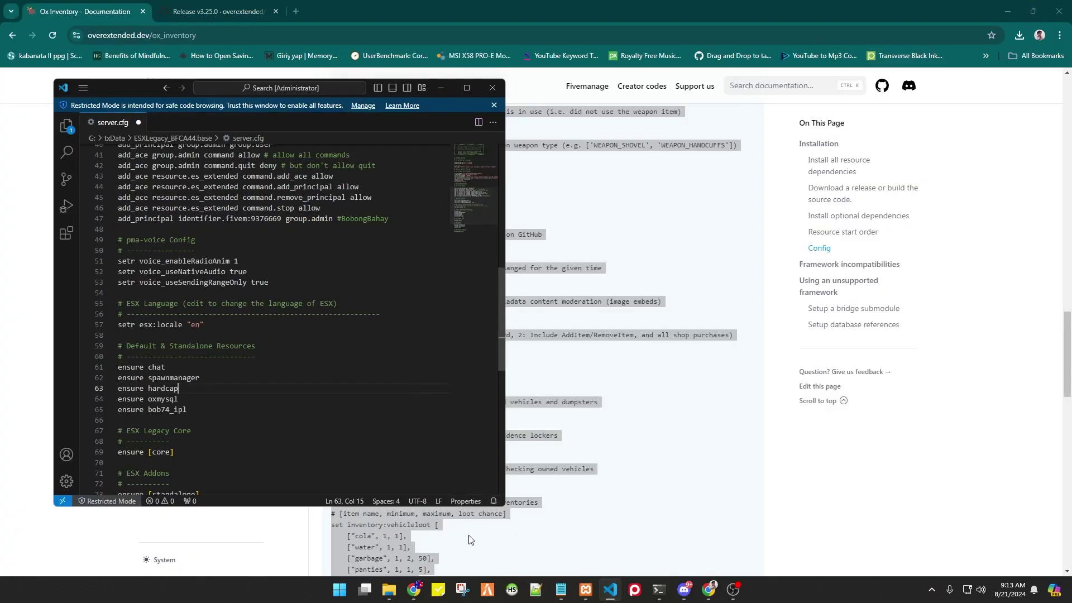
{"action": "mouse_move", "coordinate": [389, 589]}
{"action": "left_click", "coordinate": [457, 554]}
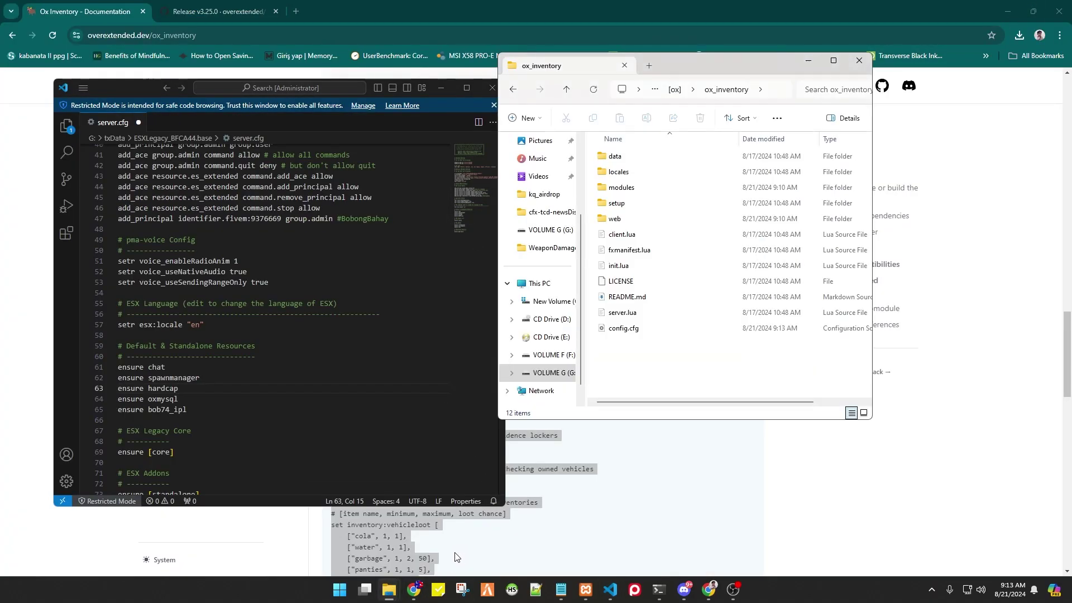
{"action": "left_click", "coordinate": [628, 329]}
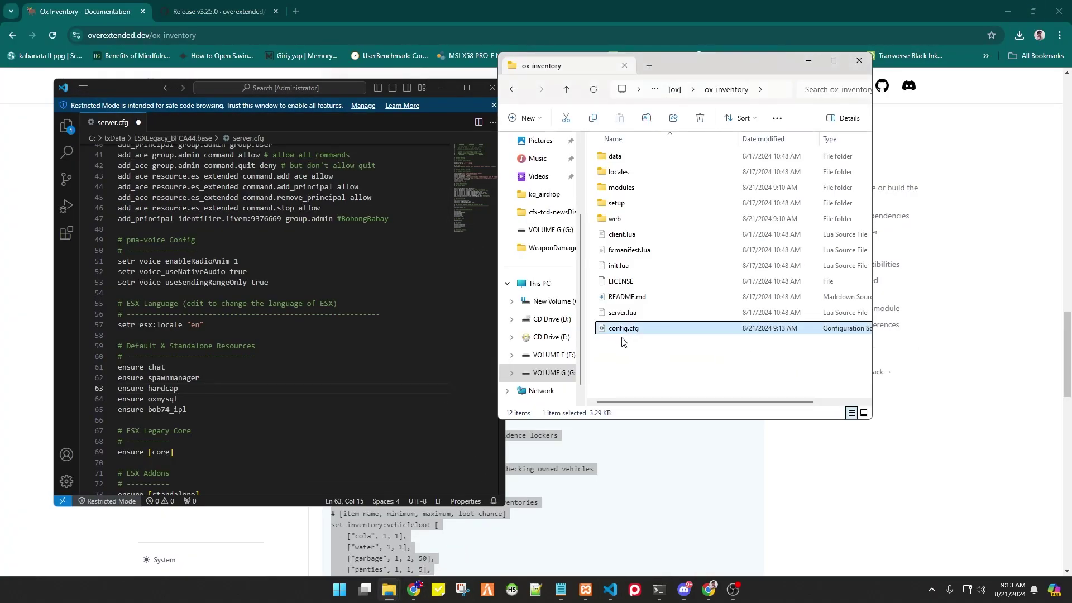
{"action": "left_click_drag", "start_coordinate": [673, 73], "coordinate": [678, 153]}
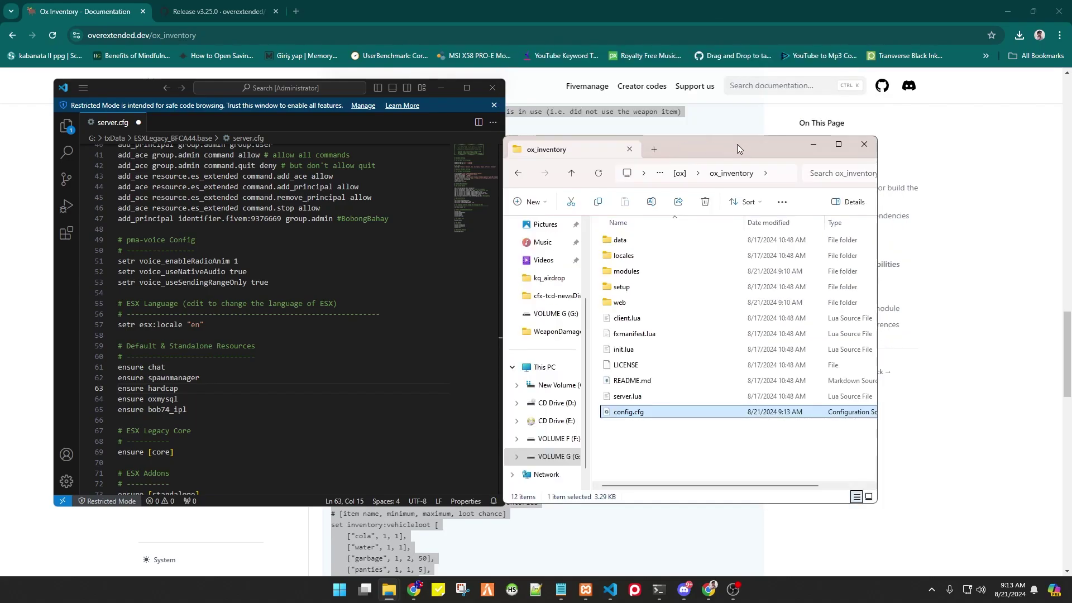
- Minimize the documentation browser, server folder, txAdmin and console, and enlarge the folder window beside the editor
{"action": "left_click", "coordinate": [1008, 12]}
{"action": "left_click", "coordinate": [1009, 12]}
{"action": "left_click", "coordinate": [1009, 13]}
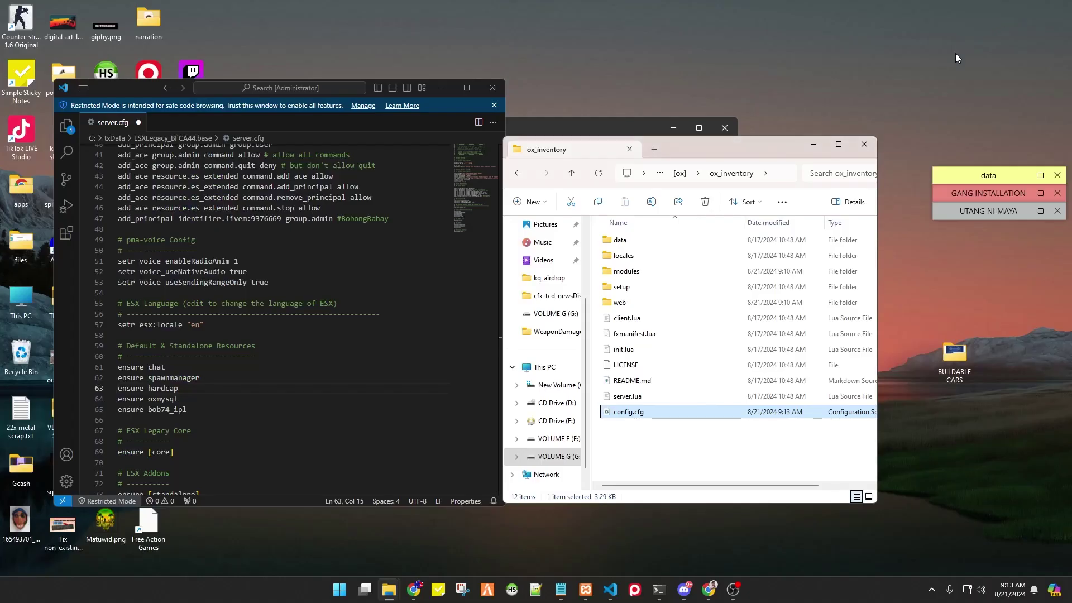
{"action": "left_click", "coordinate": [632, 122]}
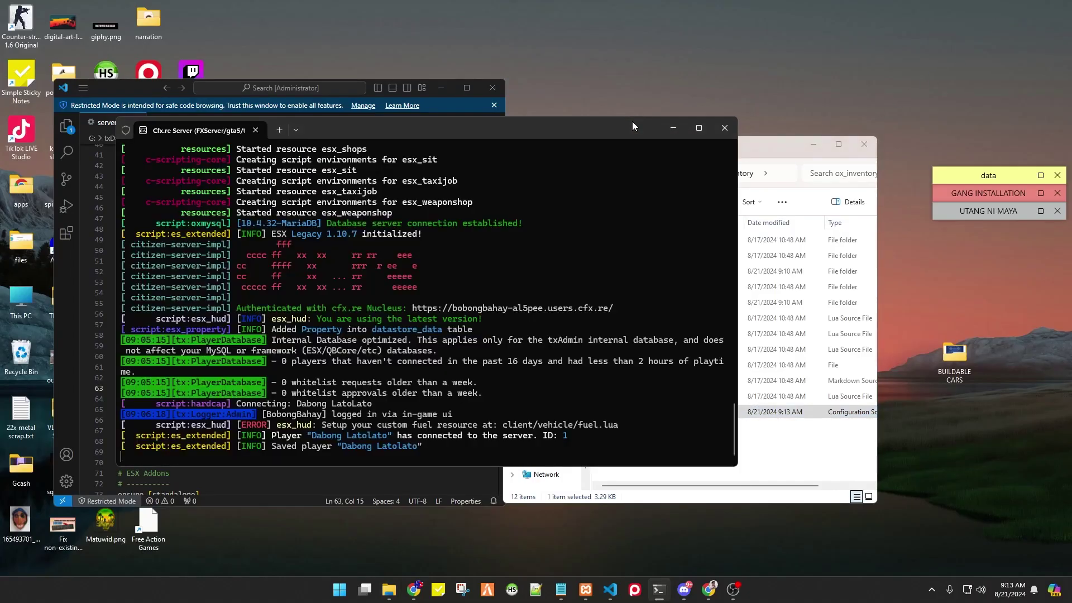
{"action": "left_click", "coordinate": [673, 129]}
{"action": "left_click_drag", "start_coordinate": [706, 149], "coordinate": [705, 95]}
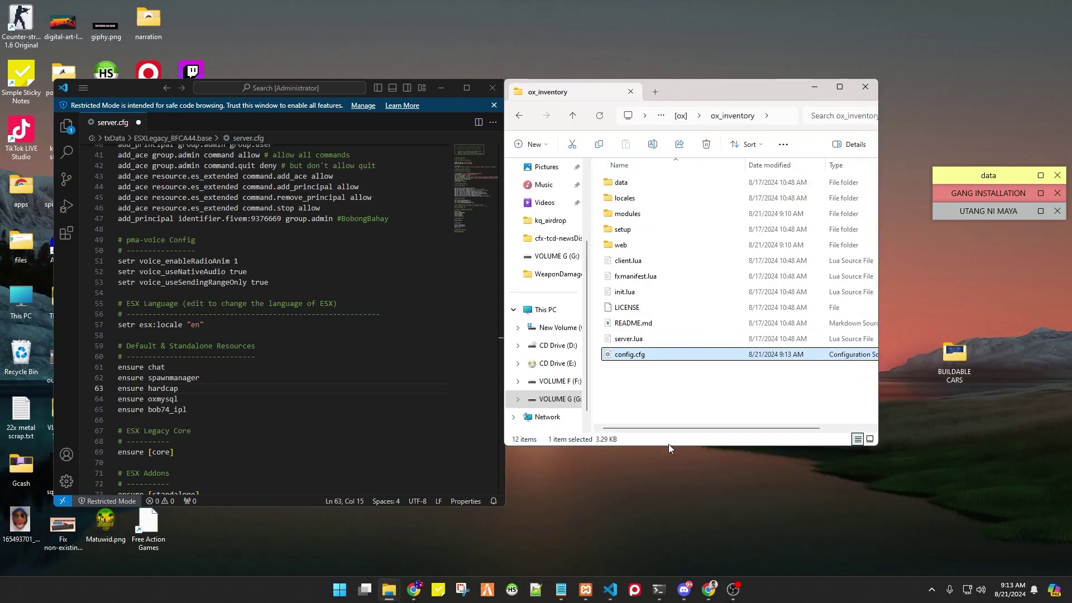
{"action": "left_click_drag", "start_coordinate": [667, 449], "coordinate": [677, 509]}
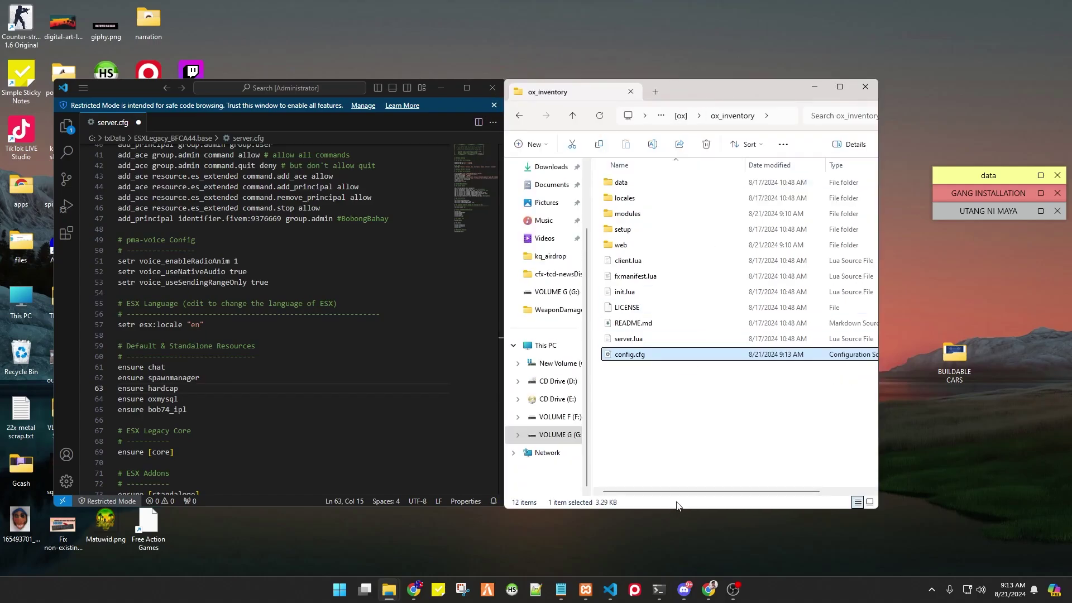
- Open config.cfg from the folder, close it, and put the caret after ensure [core] in server.cfg
{"action": "left_click", "coordinate": [644, 388]}
{"action": "left_click", "coordinate": [647, 357]}
{"action": "double_click", "coordinate": [643, 360]}
{"action": "scroll", "coordinate": [279, 227], "scroll_direction": "down", "scroll_amount": 8}
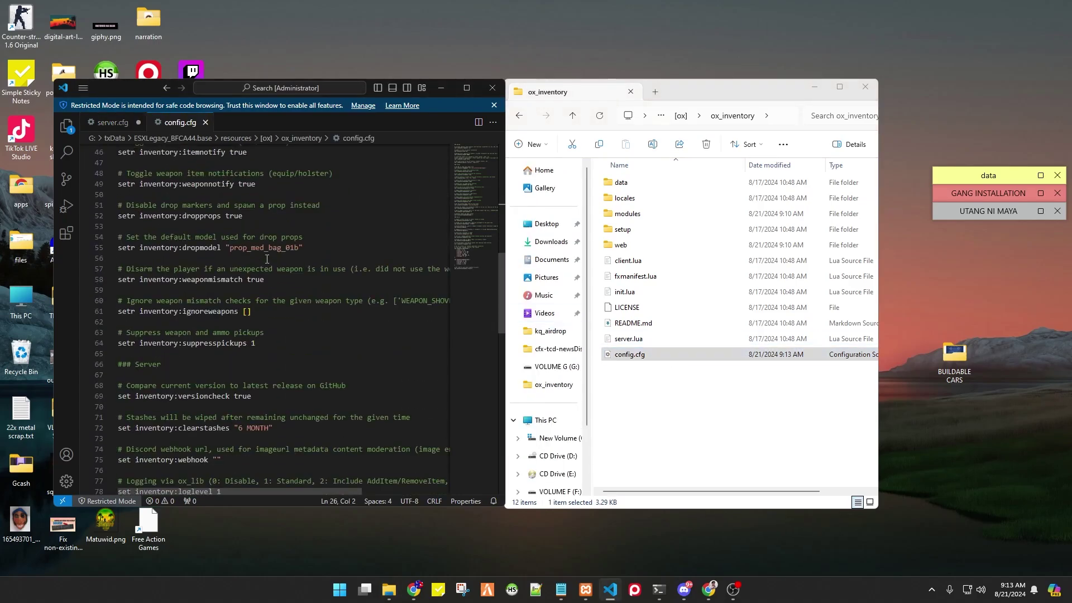
{"action": "left_click", "coordinate": [204, 123]}
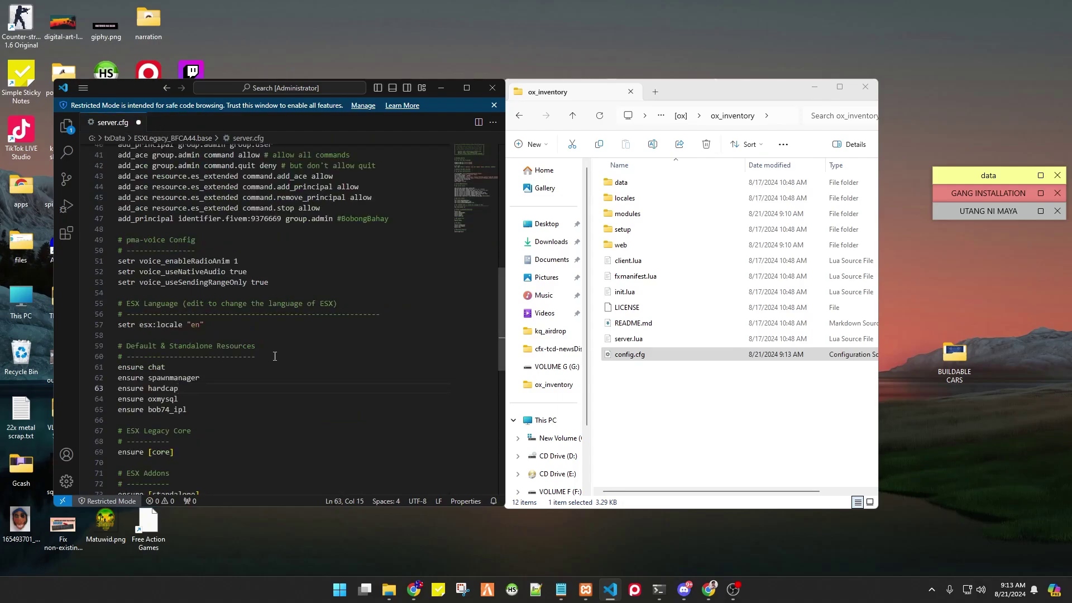
{"action": "scroll", "coordinate": [263, 365], "scroll_direction": "down", "scroll_amount": 5}
{"action": "scroll", "coordinate": [231, 372], "scroll_direction": "down", "scroll_amount": 1}
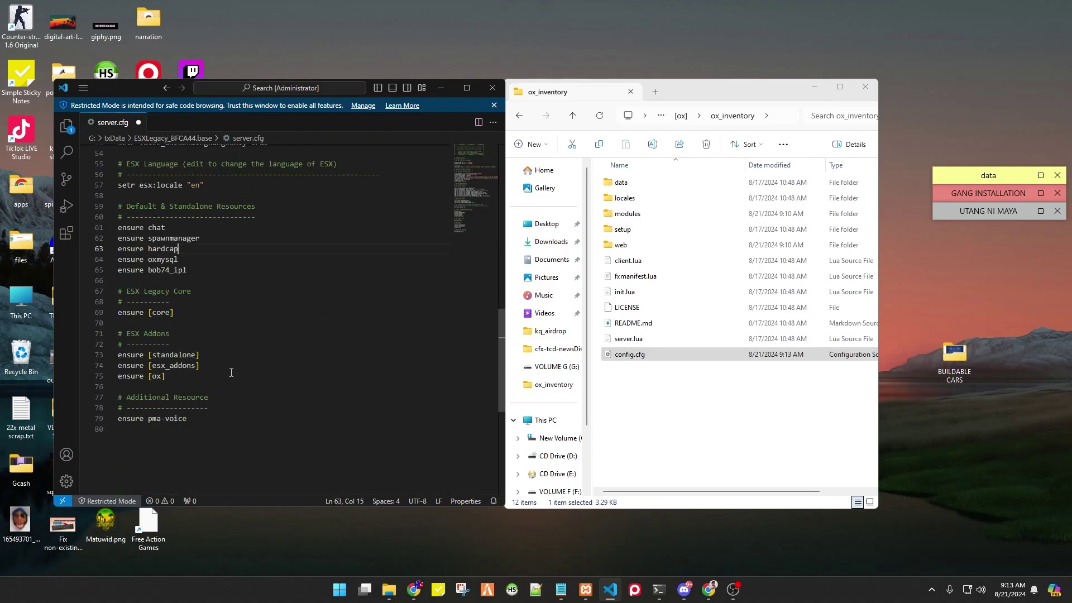
{"action": "left_click", "coordinate": [189, 313]}
{"action": "left_click", "coordinate": [561, 588]}
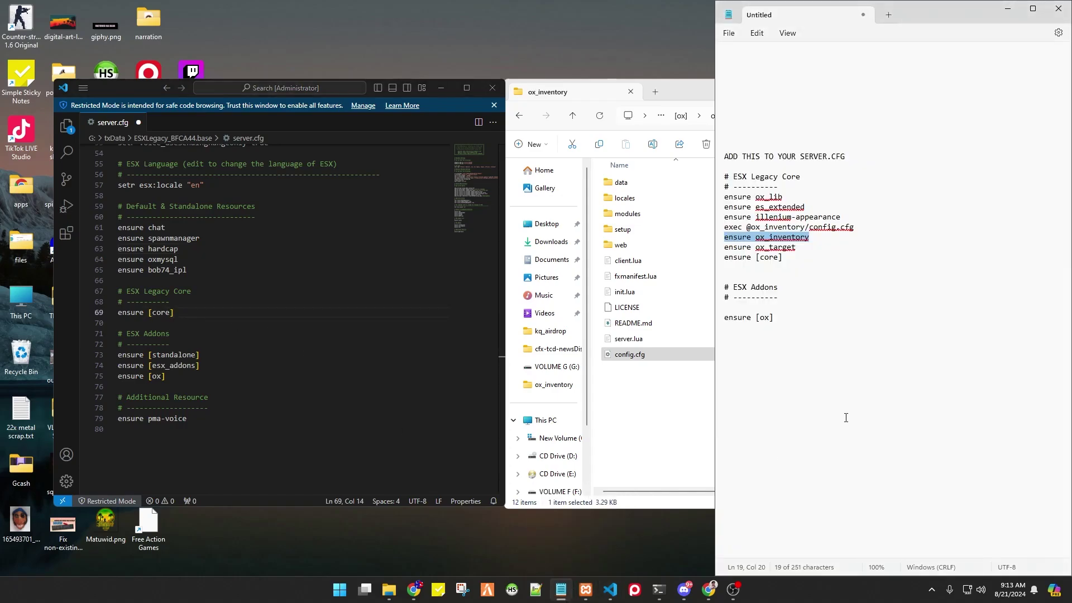
{"action": "left_click", "coordinate": [858, 231]}
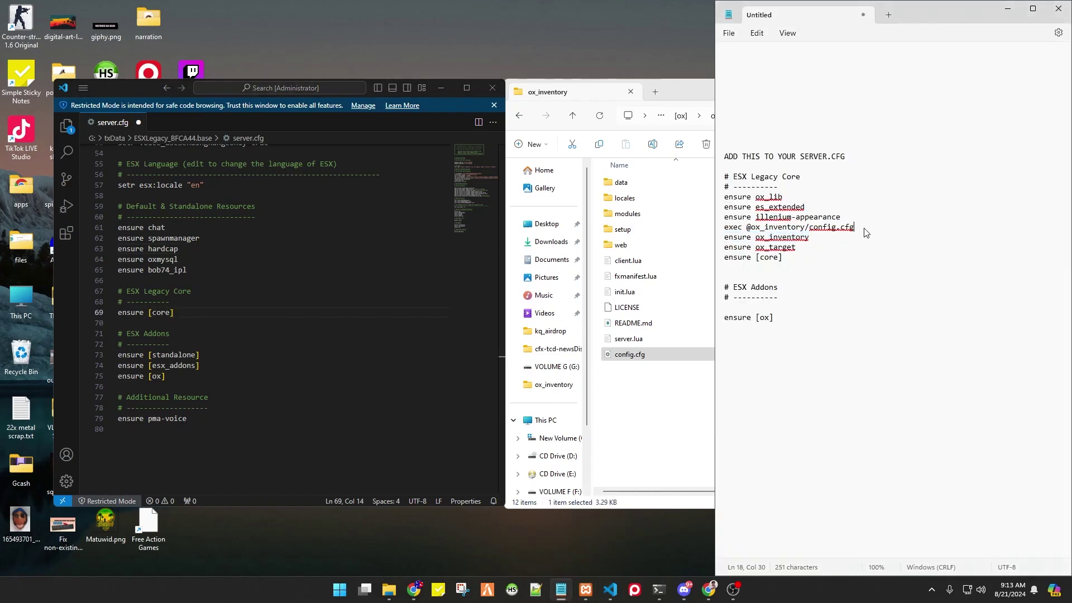
{"action": "left_click_drag", "start_coordinate": [877, 227], "coordinate": [723, 228]}
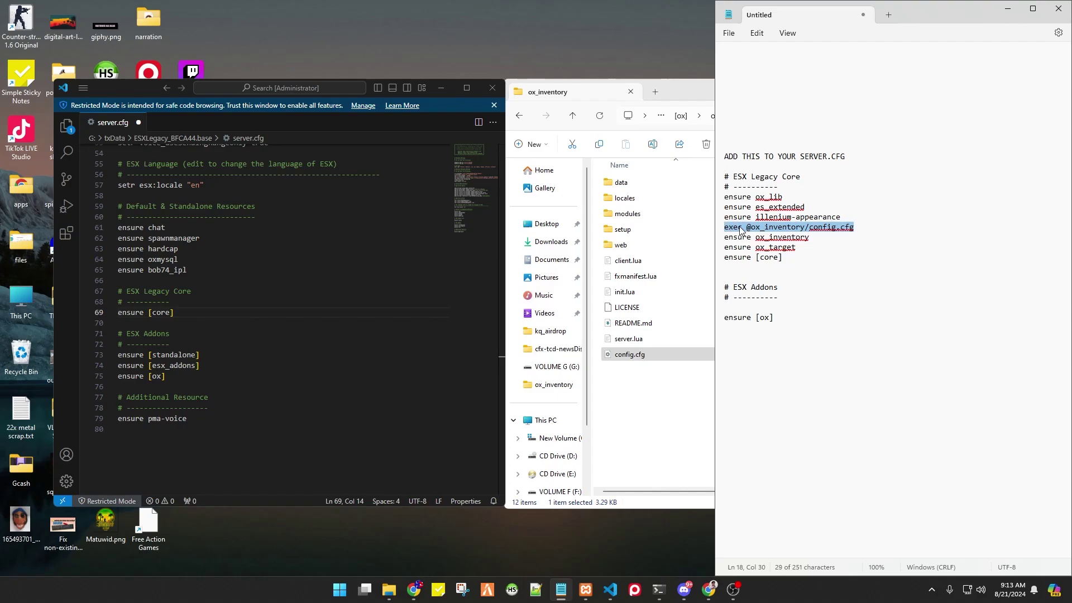
{"action": "right_click", "coordinate": [742, 231]}
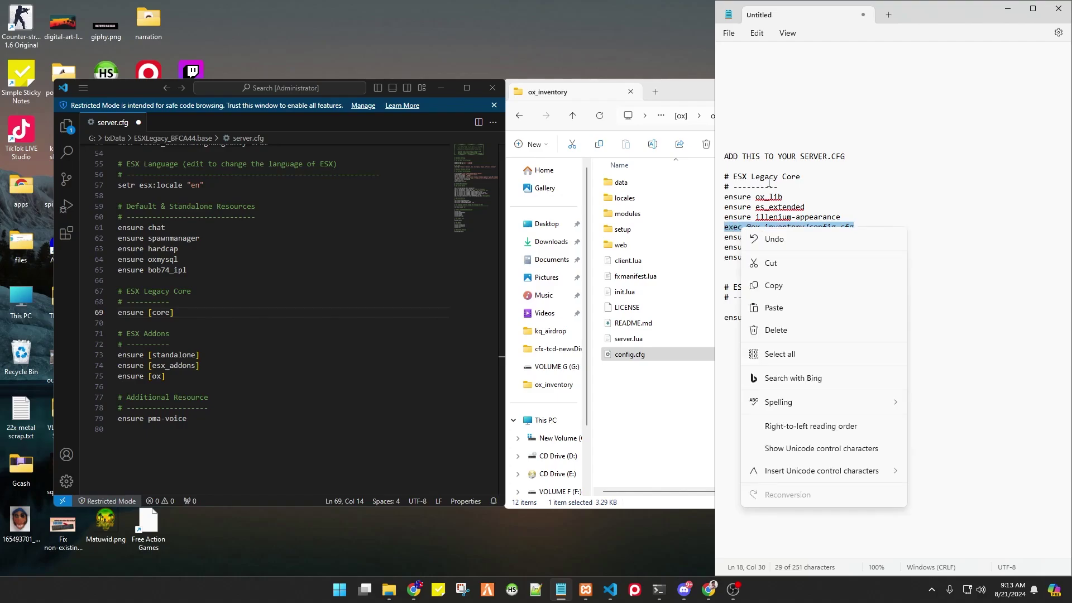
{"action": "left_click", "coordinate": [868, 199]}
{"action": "left_click_drag", "start_coordinate": [861, 227], "coordinate": [726, 230]}
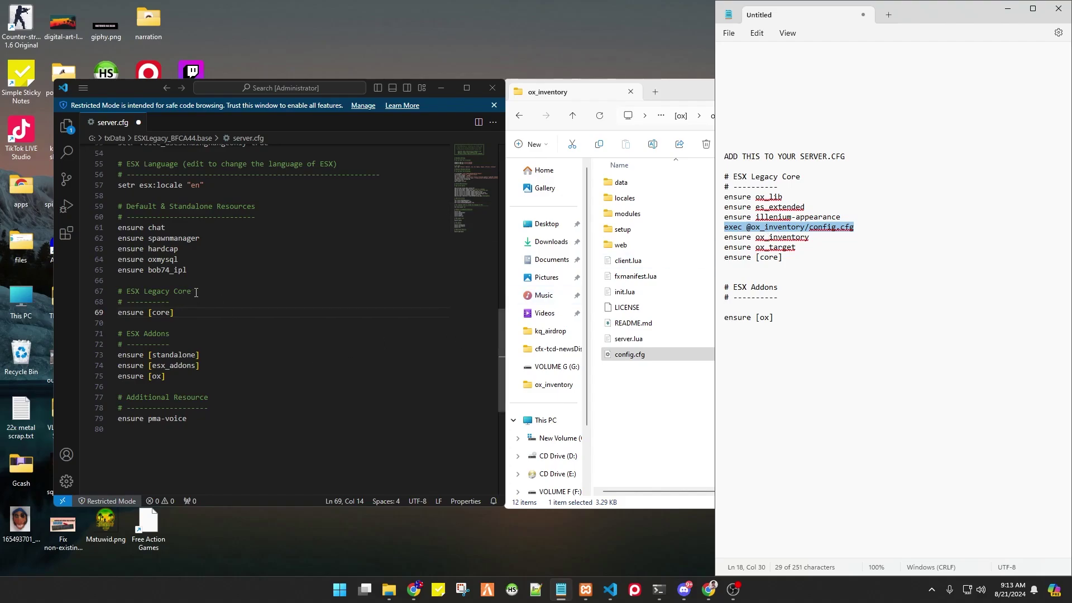
{"action": "left_click_drag", "start_coordinate": [196, 293], "coordinate": [129, 292]}
{"action": "left_click", "coordinate": [190, 312]}
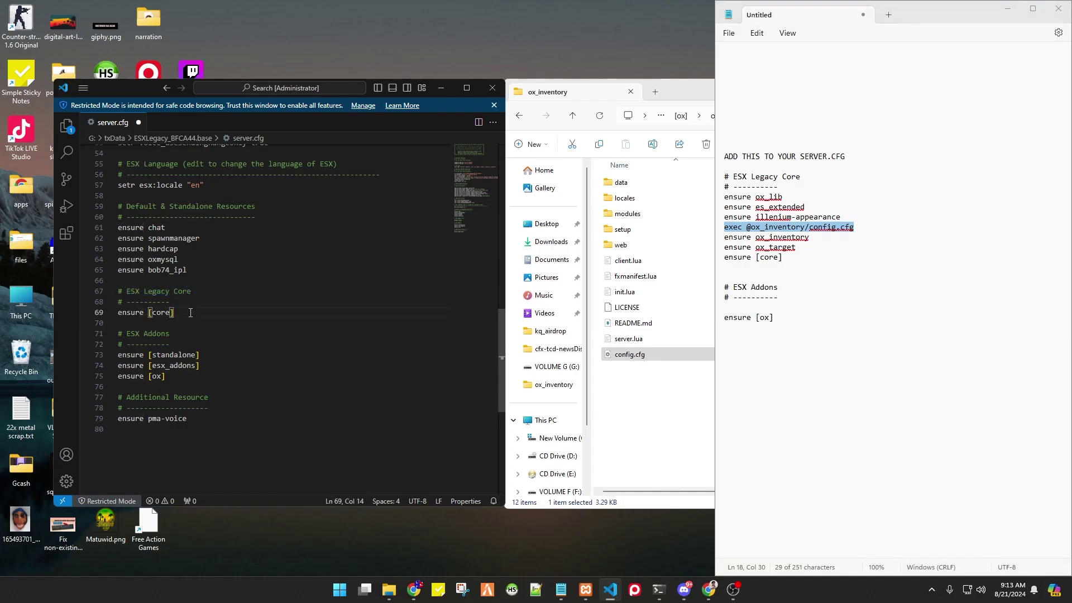
{"action": "key", "text": "Return"}
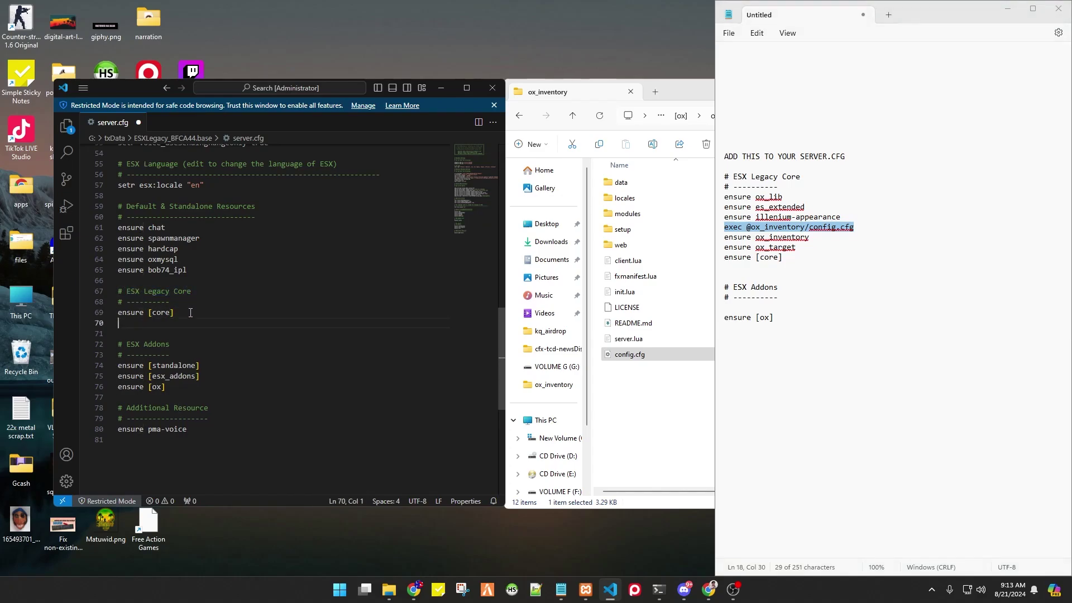
{"action": "type", "text": "exe"}
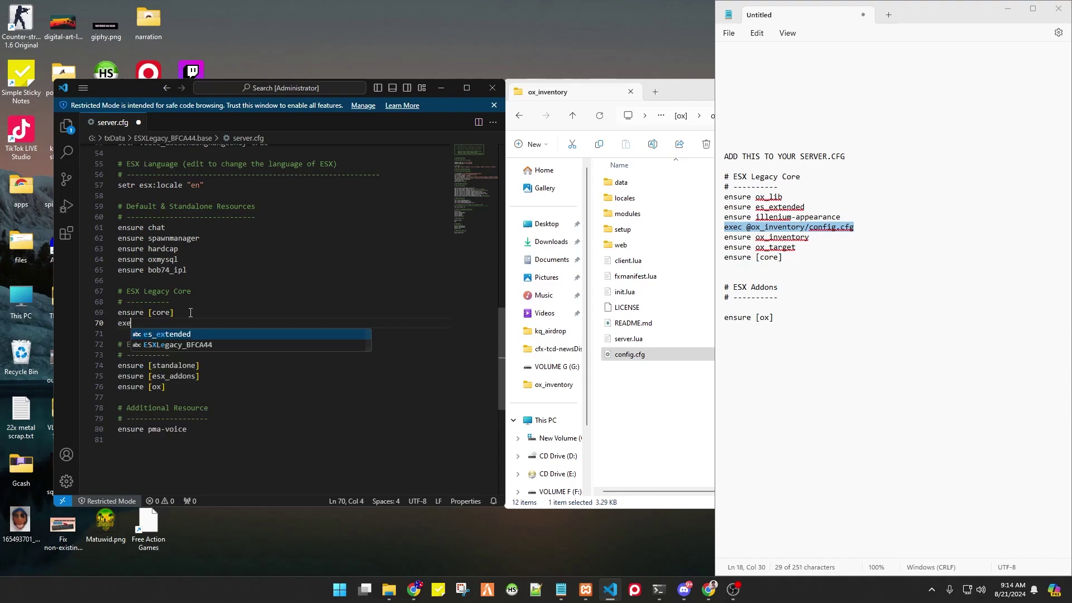
{"action": "type", "text": "c @"}
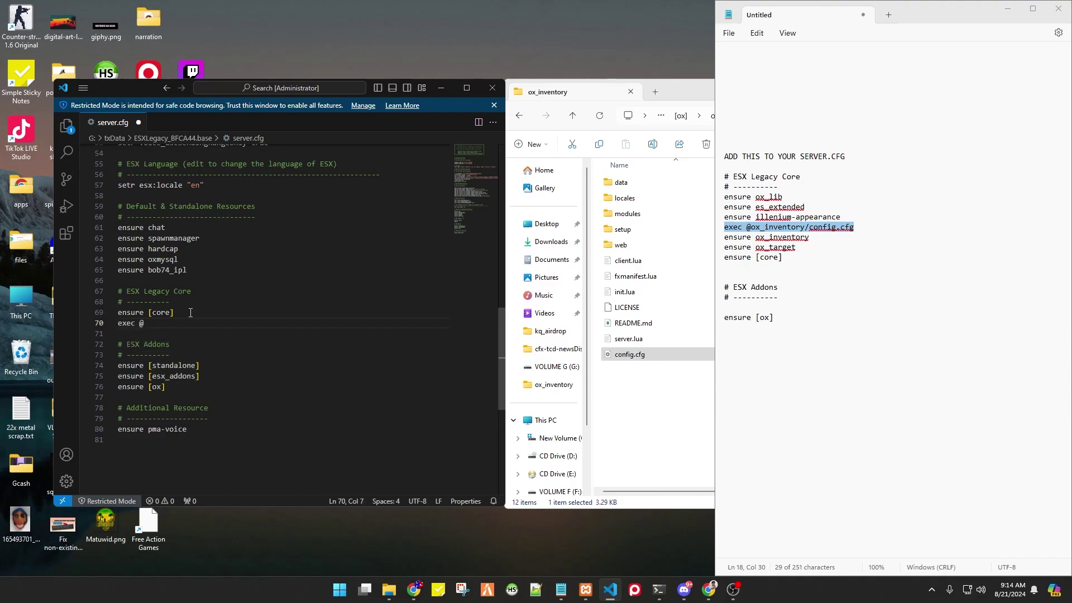
{"action": "type", "text": "ox_inventory/config"}
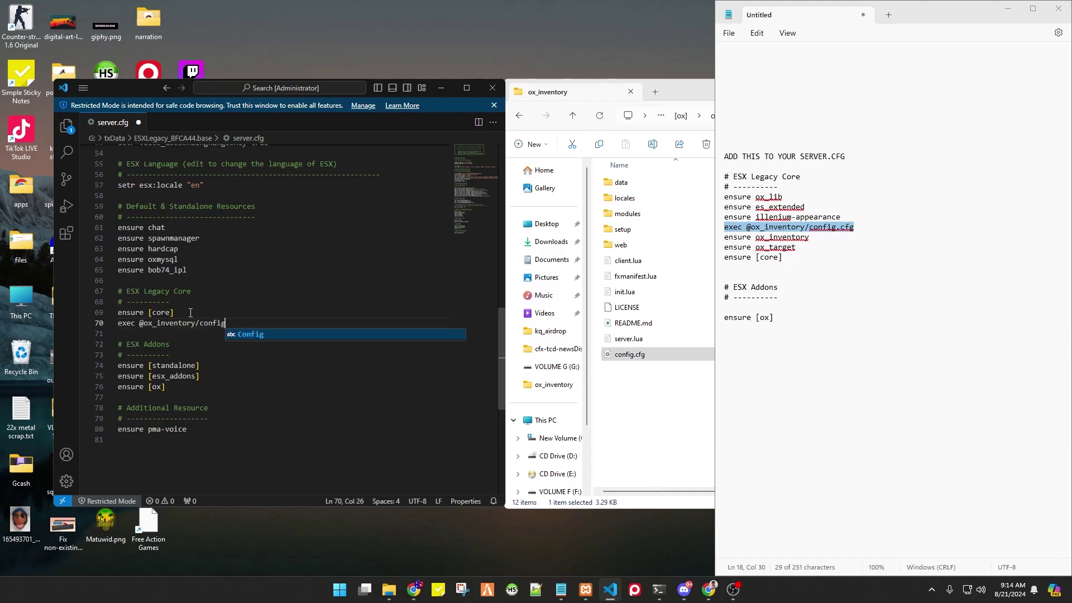
{"action": "type", "text": ".cfg"}
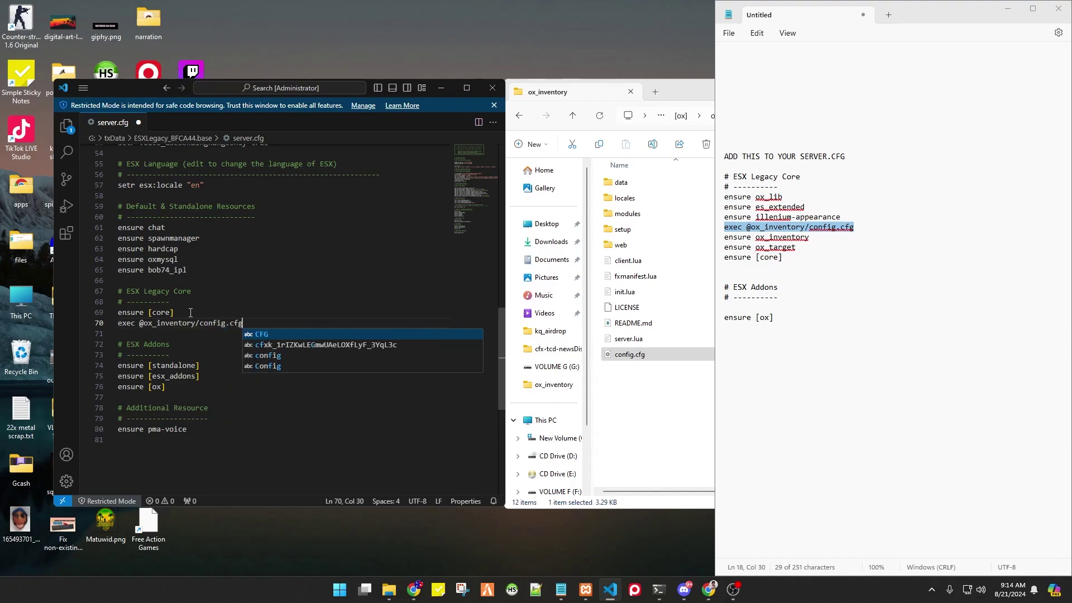
{"action": "key", "text": "Escape"}
{"action": "left_click_drag", "start_coordinate": [243, 322], "coordinate": [193, 326]}
{"action": "left_click", "coordinate": [242, 325]}
{"action": "left_click", "coordinate": [194, 325]}
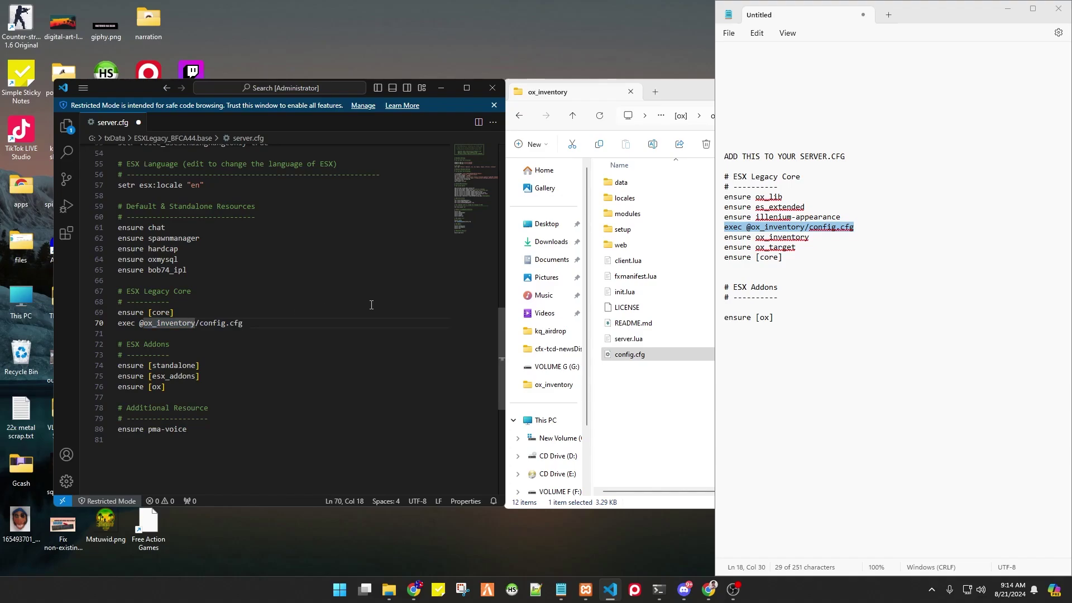
{"action": "left_click", "coordinate": [508, 385]}
{"action": "left_click", "coordinate": [519, 116]}
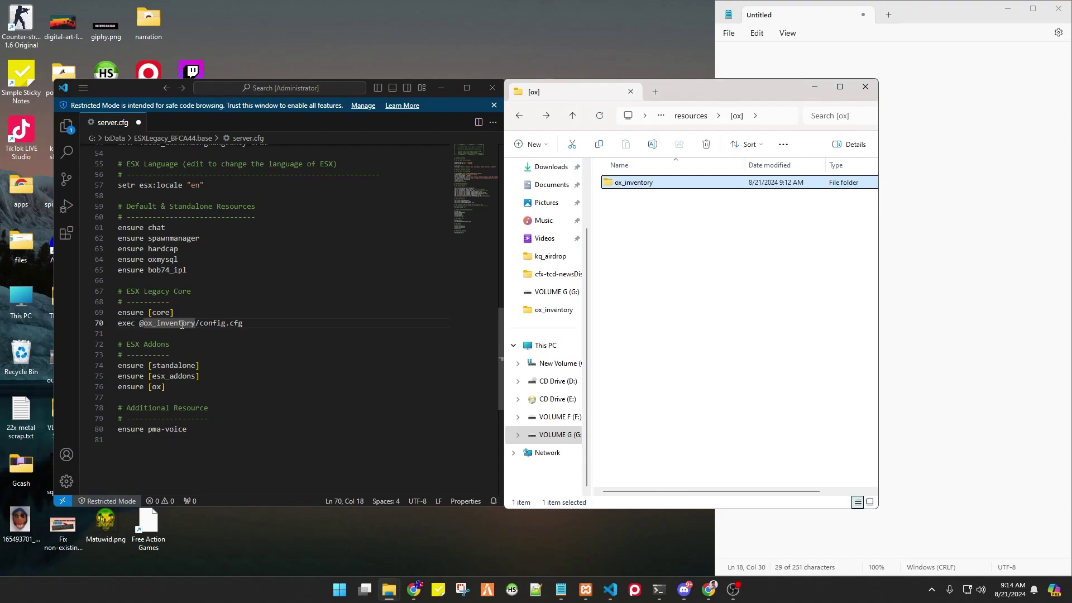
{"action": "double_click", "coordinate": [640, 185]}
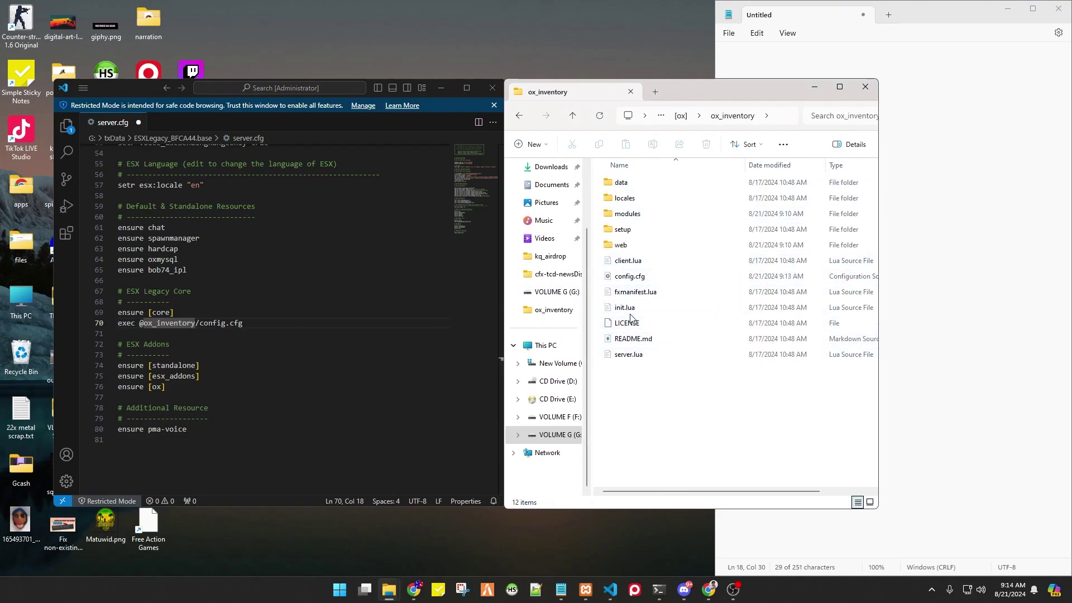
{"action": "left_click", "coordinate": [633, 280]}
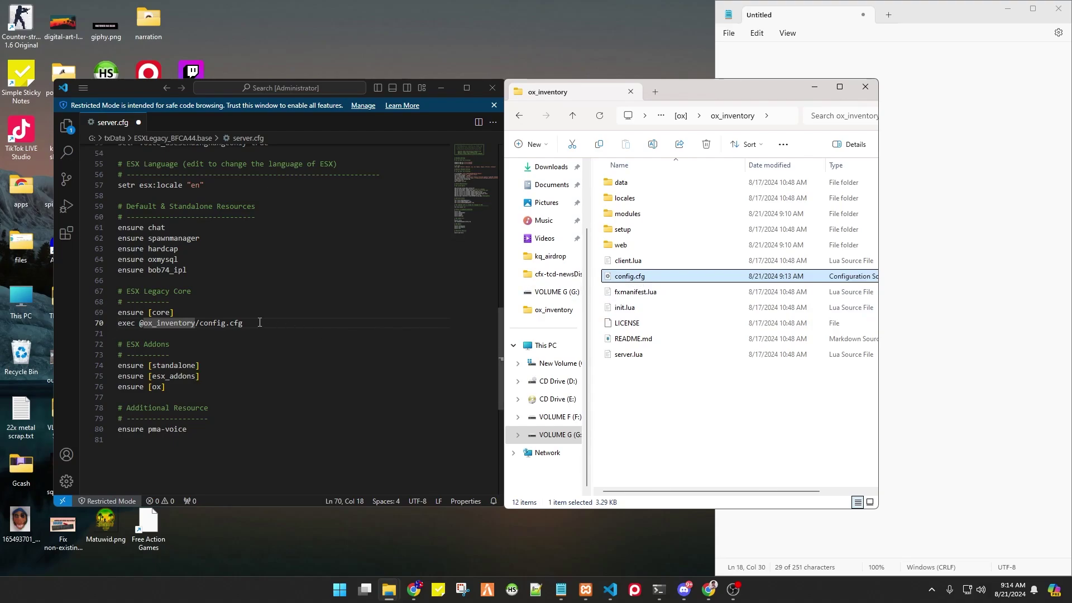
{"action": "left_click_drag", "start_coordinate": [242, 322], "coordinate": [200, 323]}
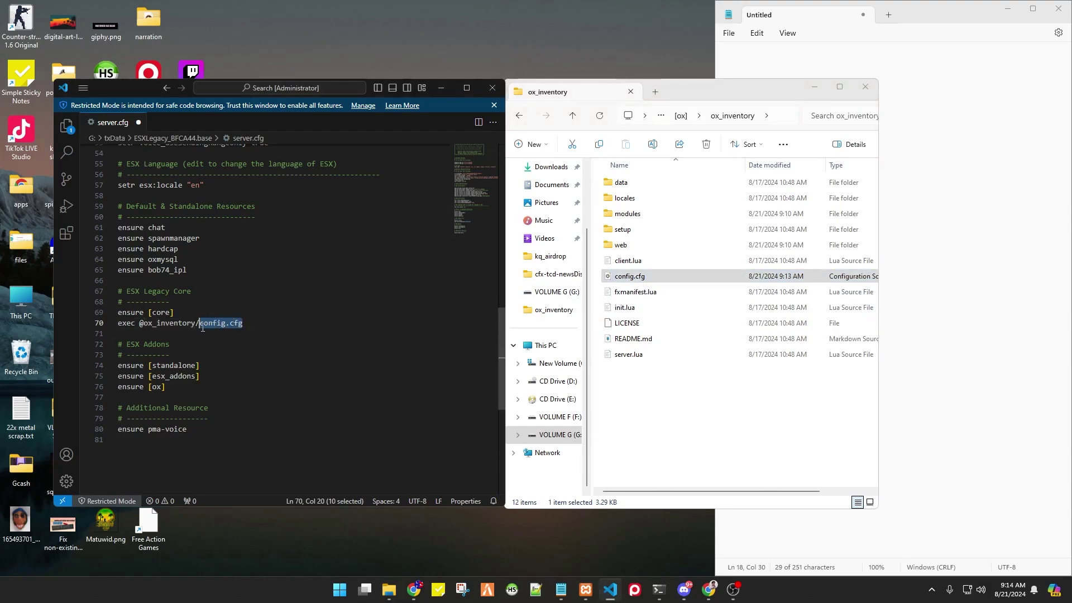
{"action": "left_click", "coordinate": [650, 277]}
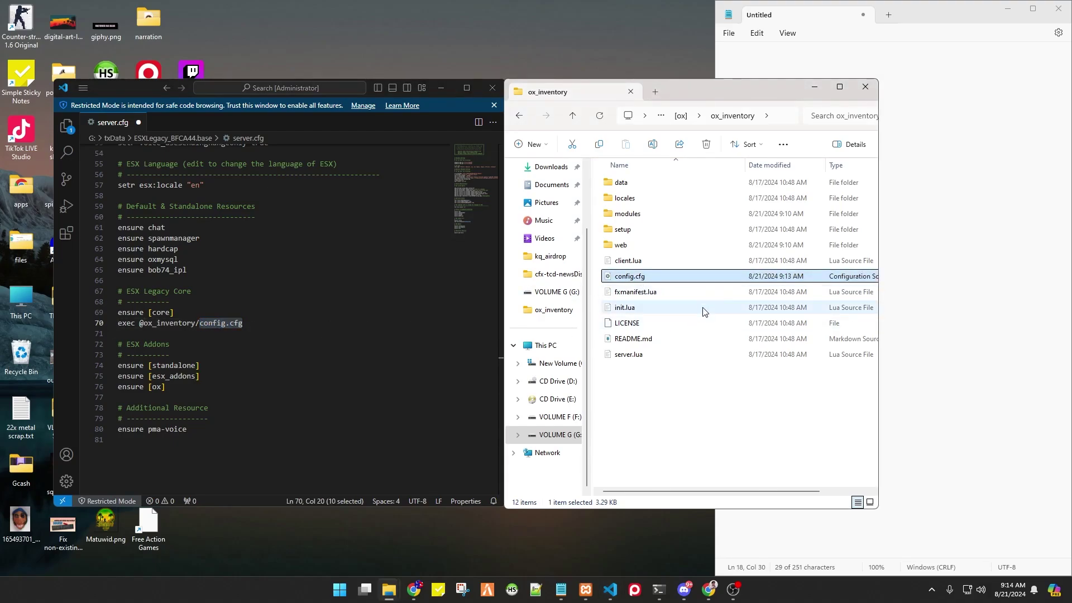
{"action": "left_click", "coordinate": [973, 369]}
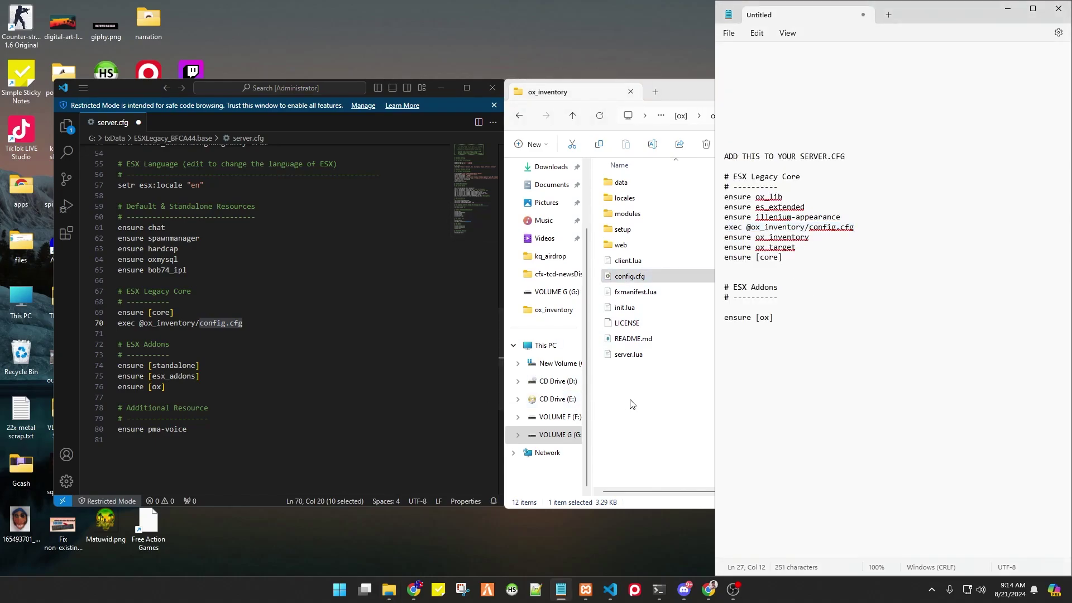
{"action": "left_click", "coordinate": [242, 324]}
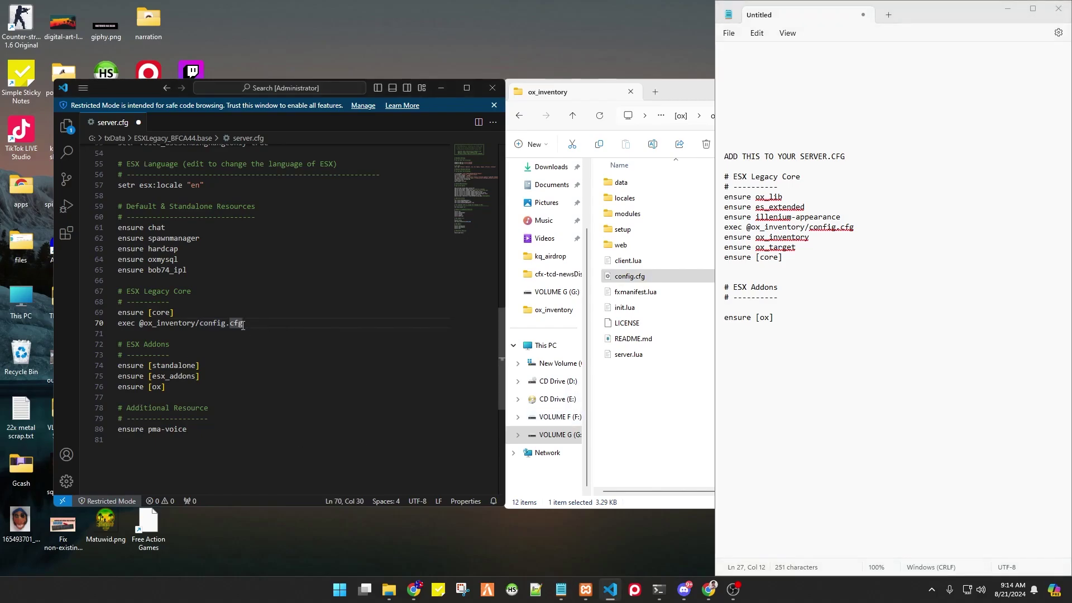
{"action": "left_click", "coordinate": [519, 116]}
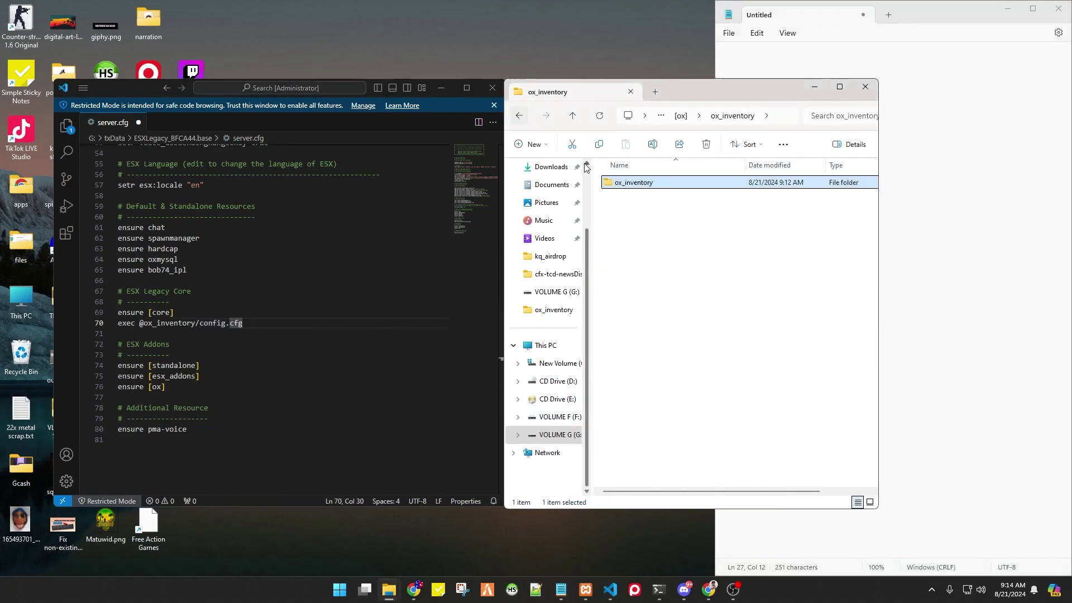
{"action": "left_click", "coordinate": [267, 327]}
{"action": "key", "text": "Return"}
{"action": "type", "text": "ox"}
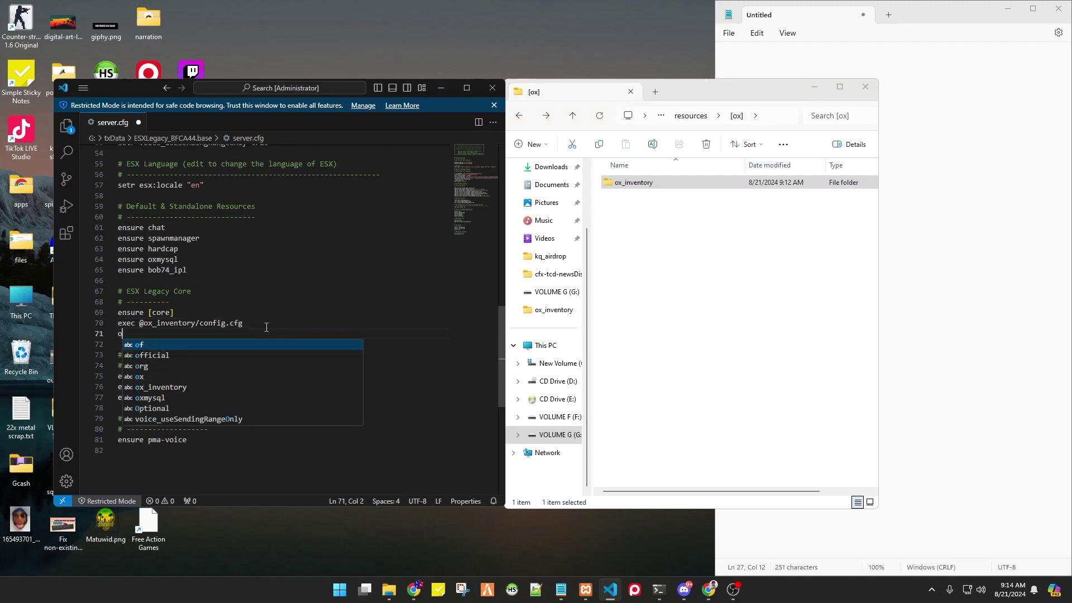
{"action": "key", "text": "BackSpace"}
{"action": "key", "text": "BackSpace"}
{"action": "type", "text": "e"}
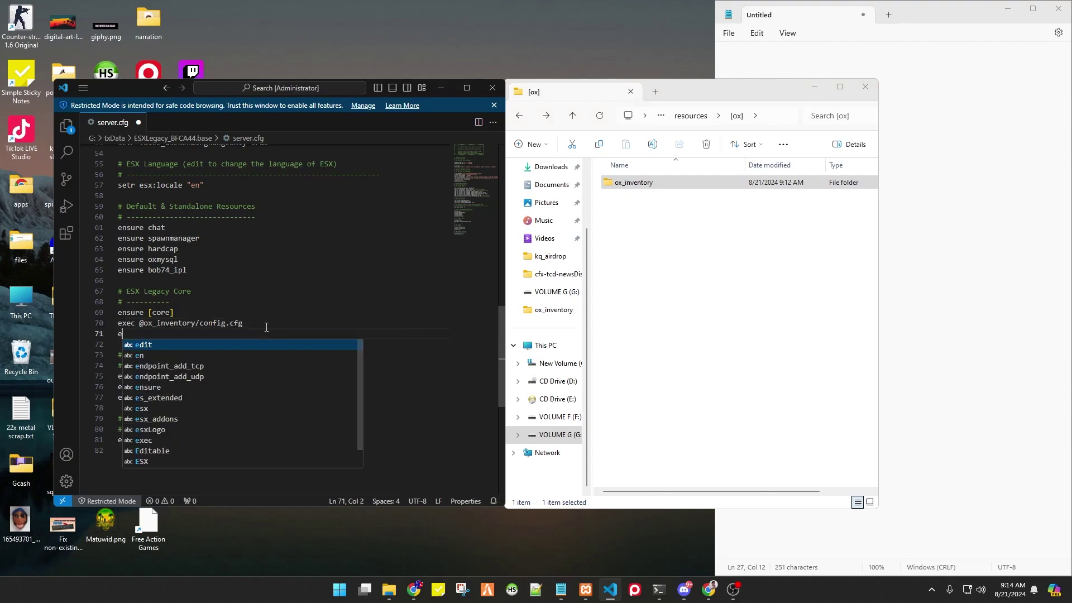
{"action": "type", "text": "nsure ox_"}
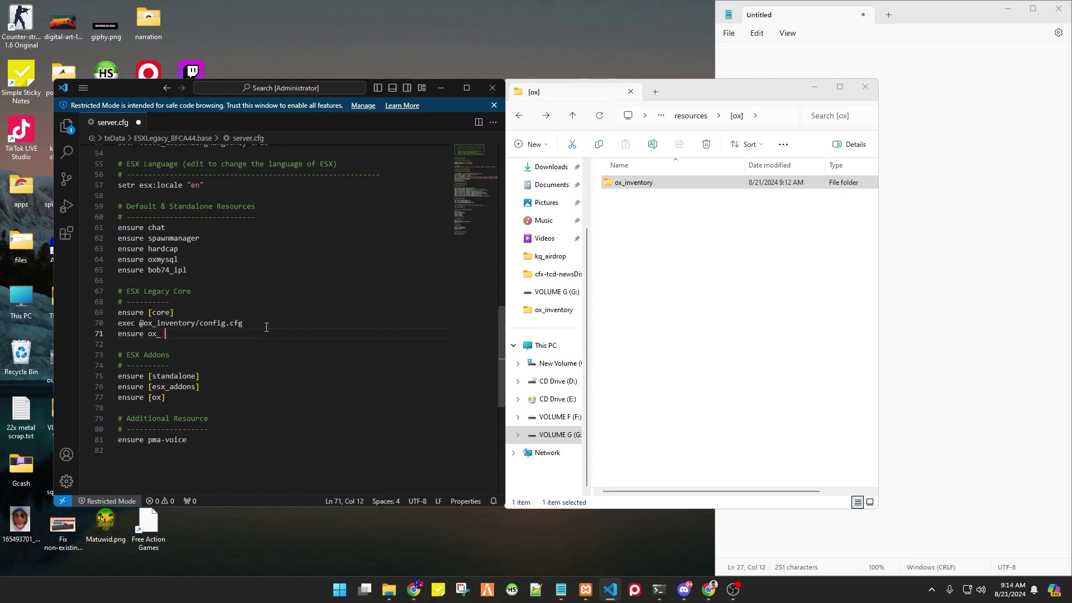
{"action": "type", "text": "entory"}
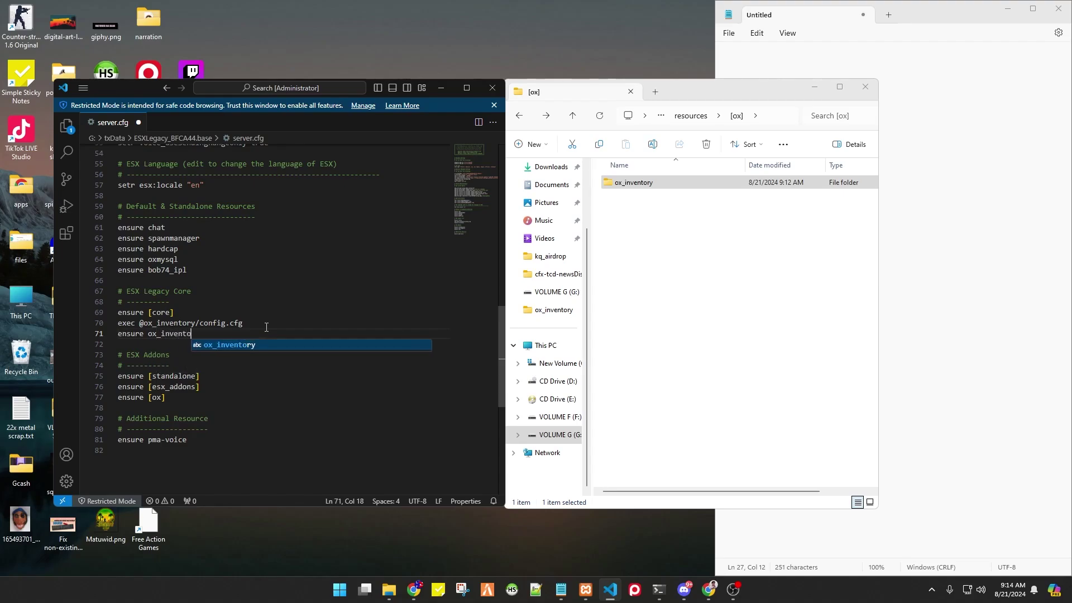
{"action": "key", "text": "Escape"}
{"action": "left_click_drag", "start_coordinate": [265, 335], "coordinate": [108, 336]}
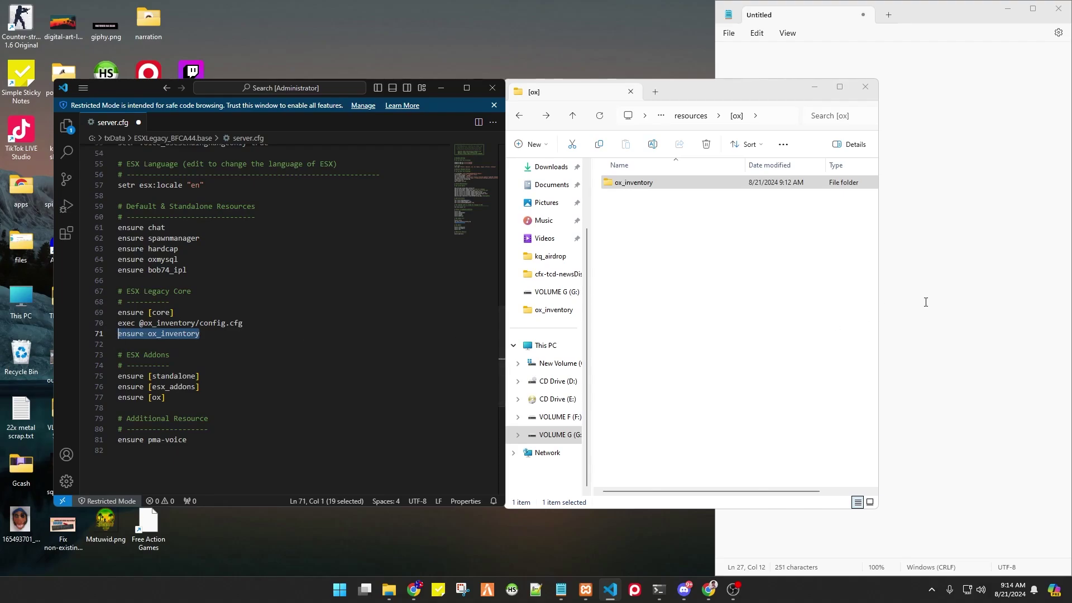
- Check ox_target in the notes and start an ensure ox_target line below ensure [ox]
{"action": "left_click", "coordinate": [904, 297]}
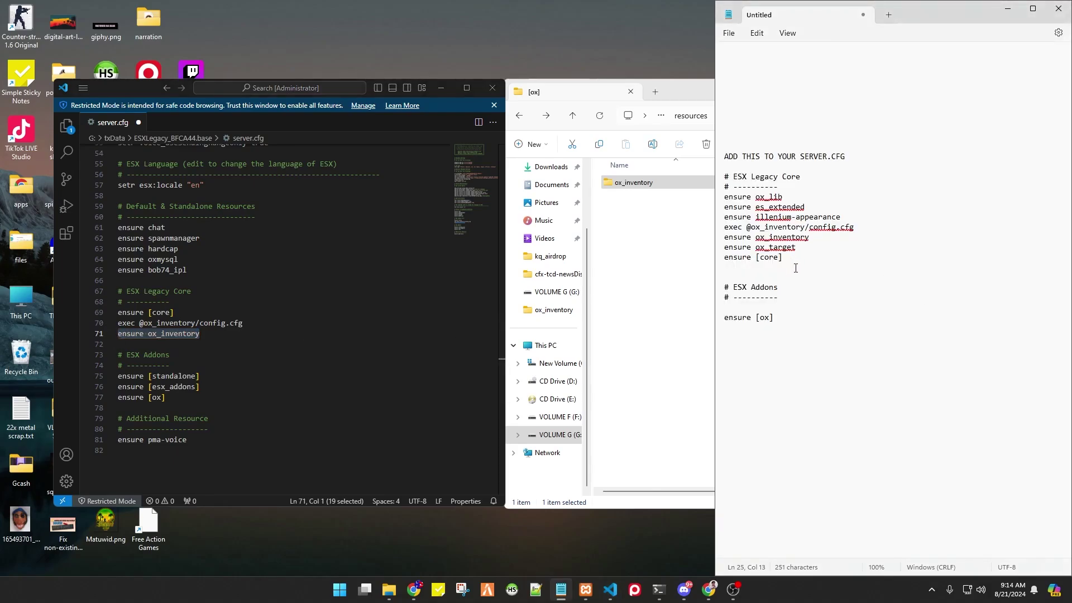
{"action": "left_click_drag", "start_coordinate": [798, 250], "coordinate": [756, 255]}
{"action": "left_click", "coordinate": [806, 249]}
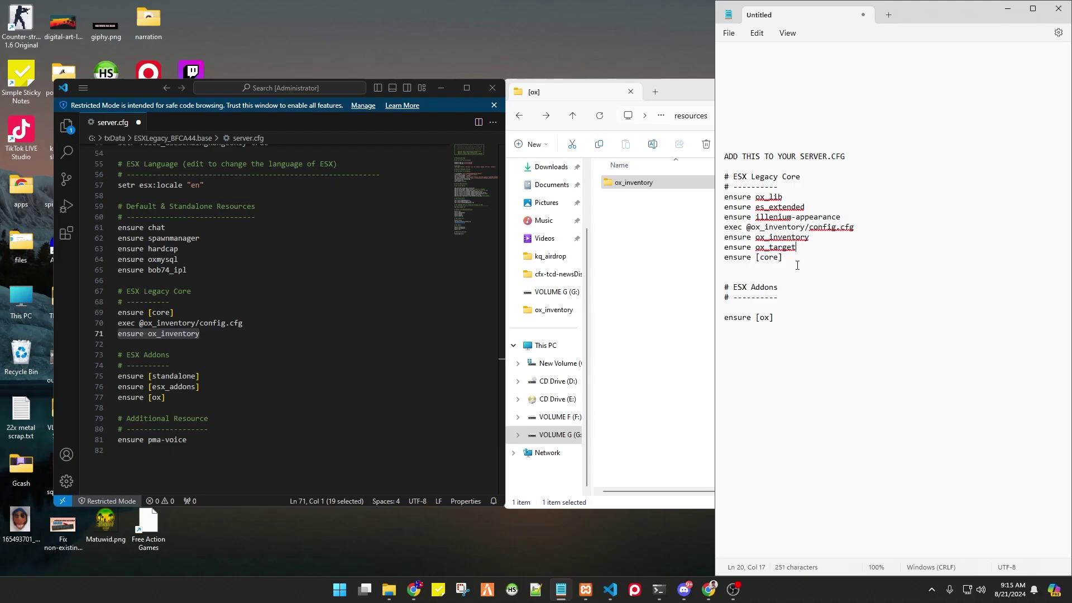
{"action": "left_click", "coordinate": [191, 400]}
{"action": "key", "text": "Return"}
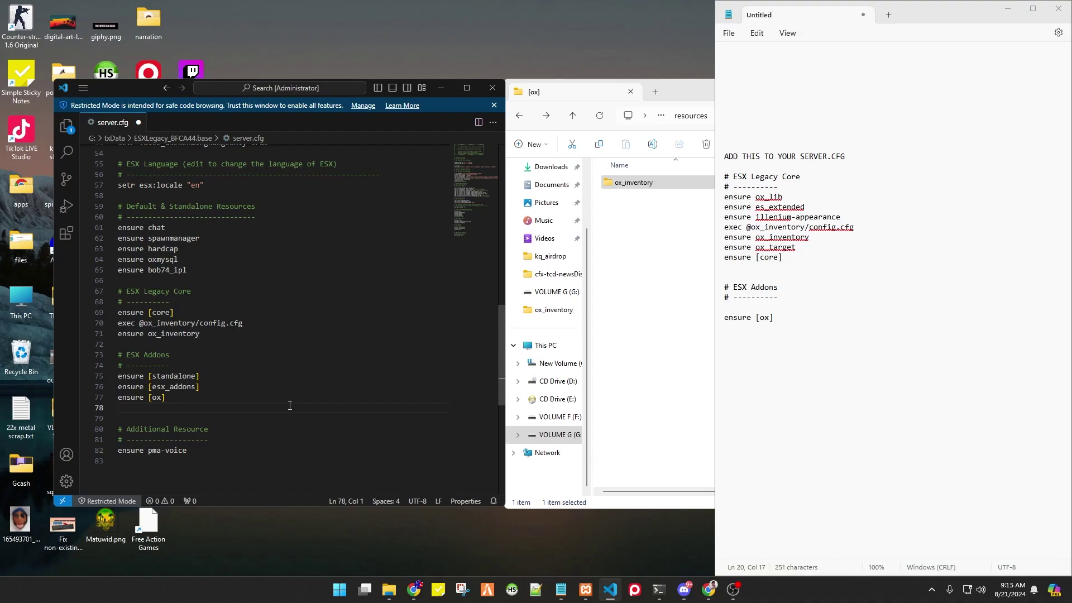
{"action": "type", "text": "ensure ox"}
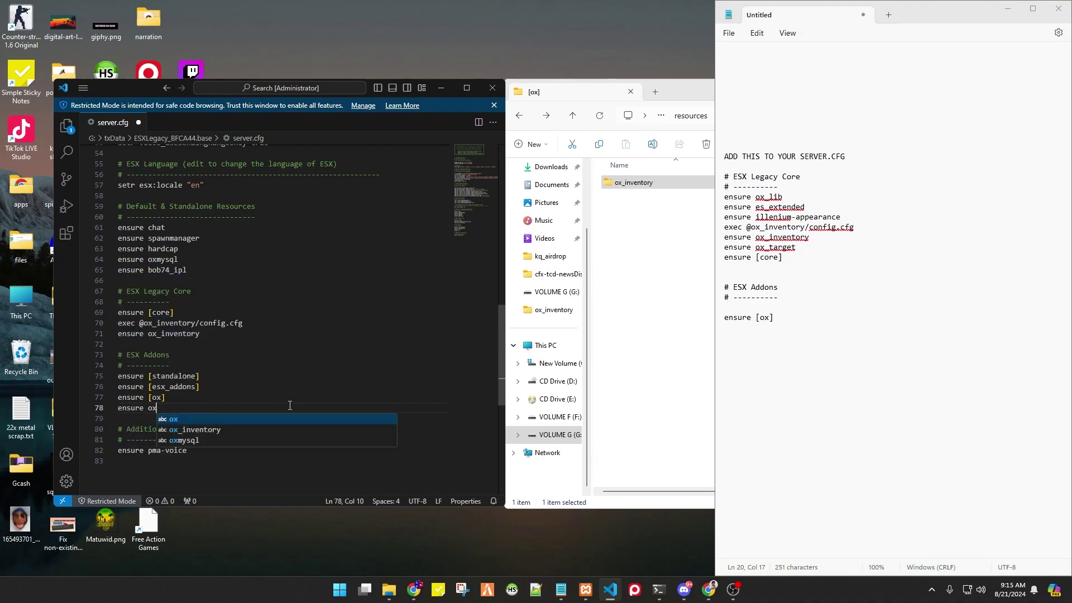
{"action": "type", "text": "_target"}
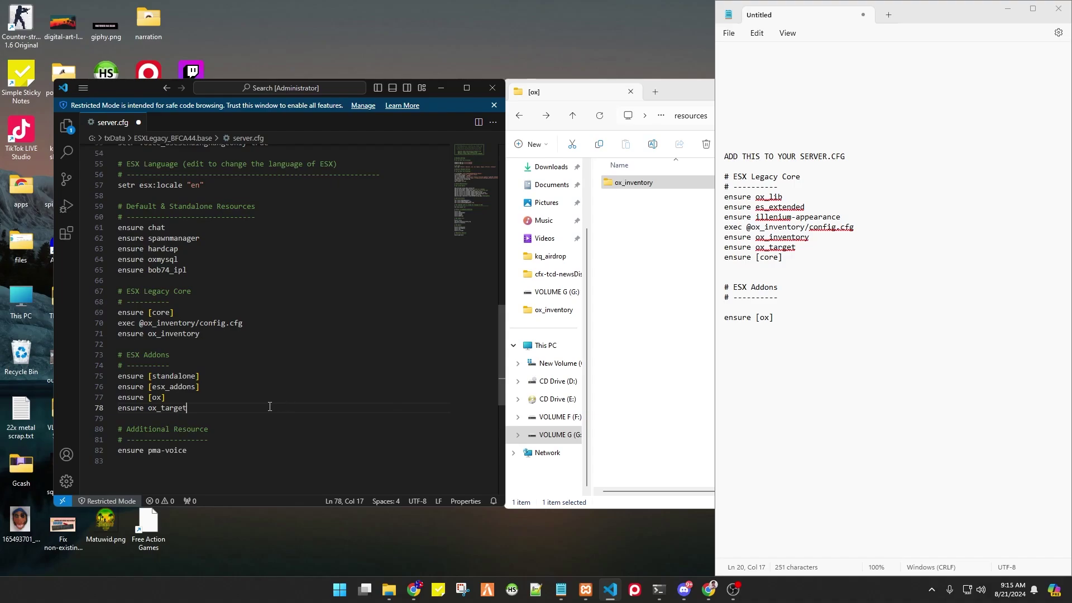
{"action": "left_click", "coordinate": [698, 584]}
{"action": "left_click", "coordinate": [300, 10]}
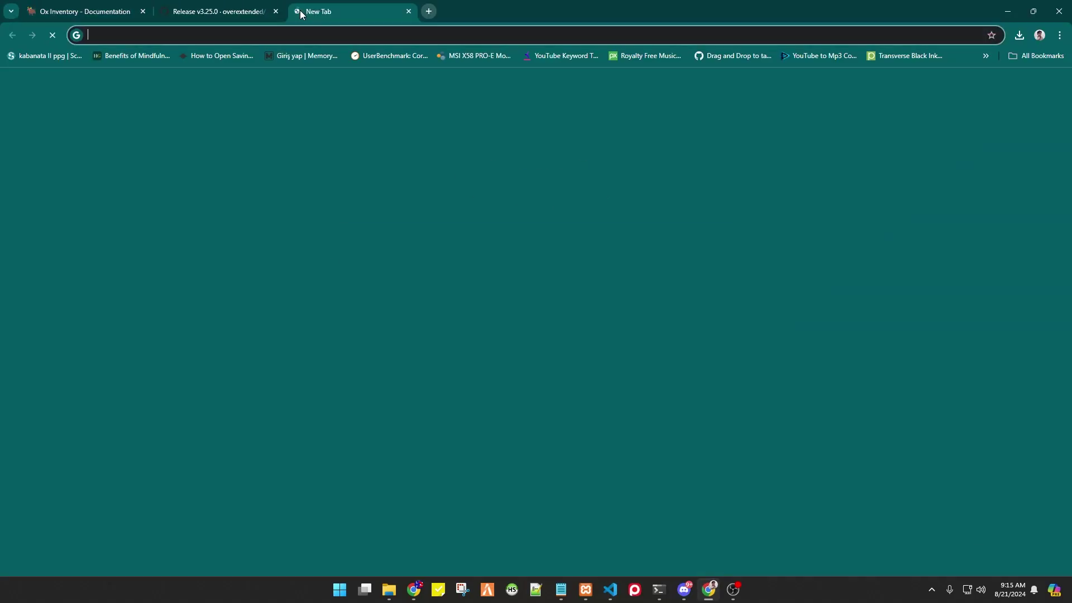
- Search for ox_target, download ox_target.zip from its GitHub v1.17.0 release, and open it
{"action": "type", "text": "ox_target"}
{"action": "key", "text": "Return"}
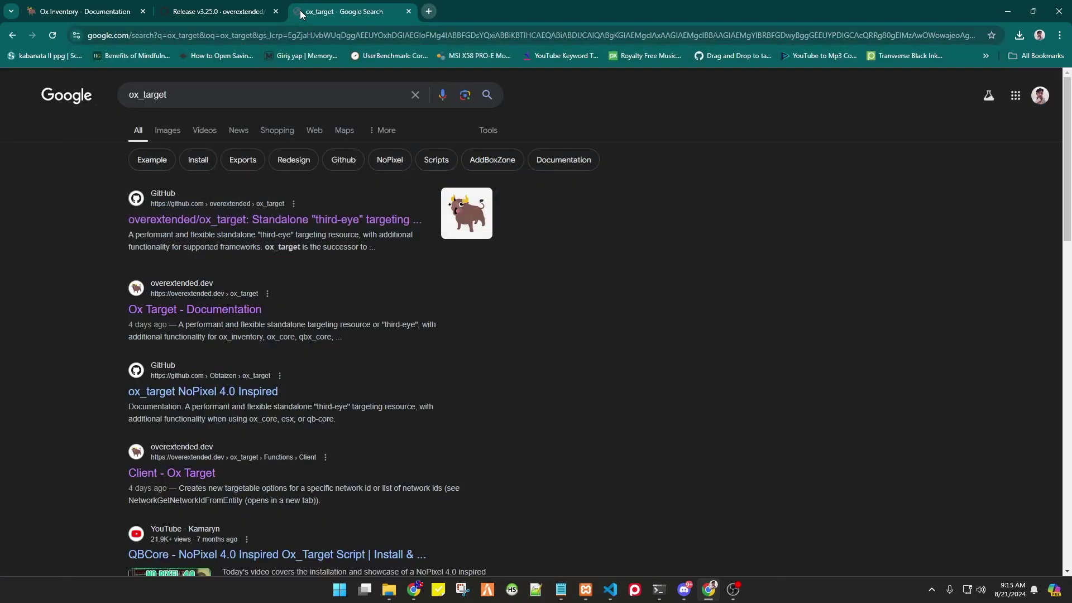
{"action": "left_click", "coordinate": [370, 204]}
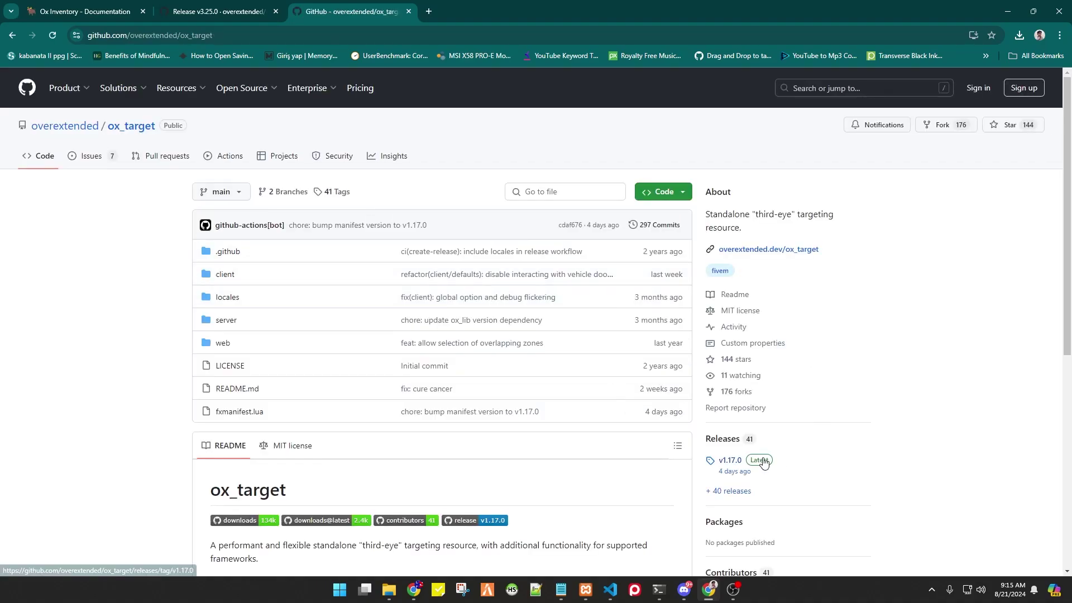
{"action": "left_click", "coordinate": [742, 468]}
{"action": "scroll", "coordinate": [289, 442], "scroll_direction": "down", "scroll_amount": 2}
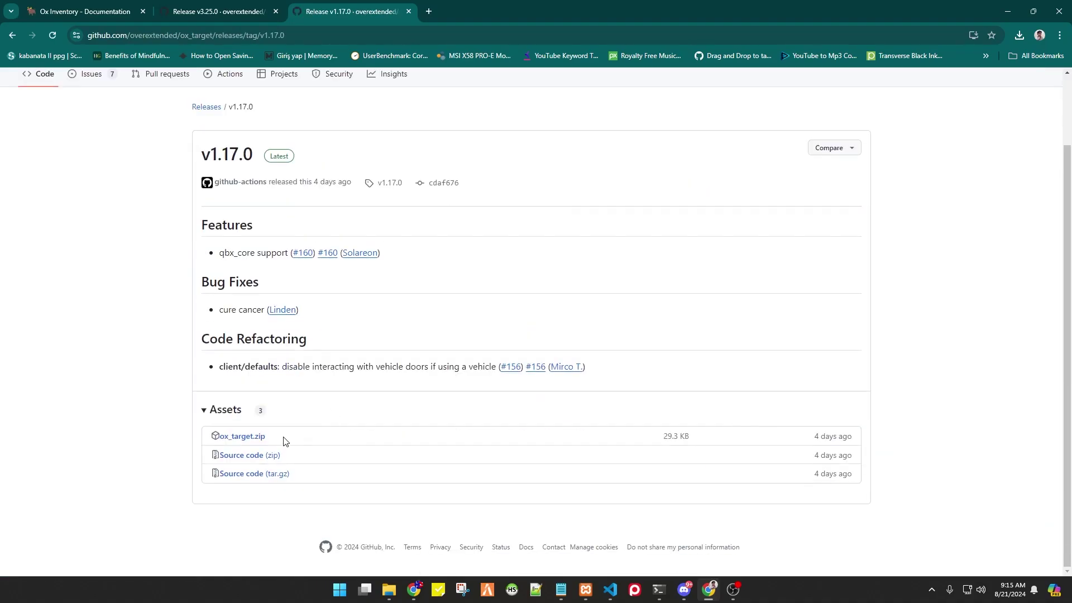
{"action": "left_click", "coordinate": [246, 436]}
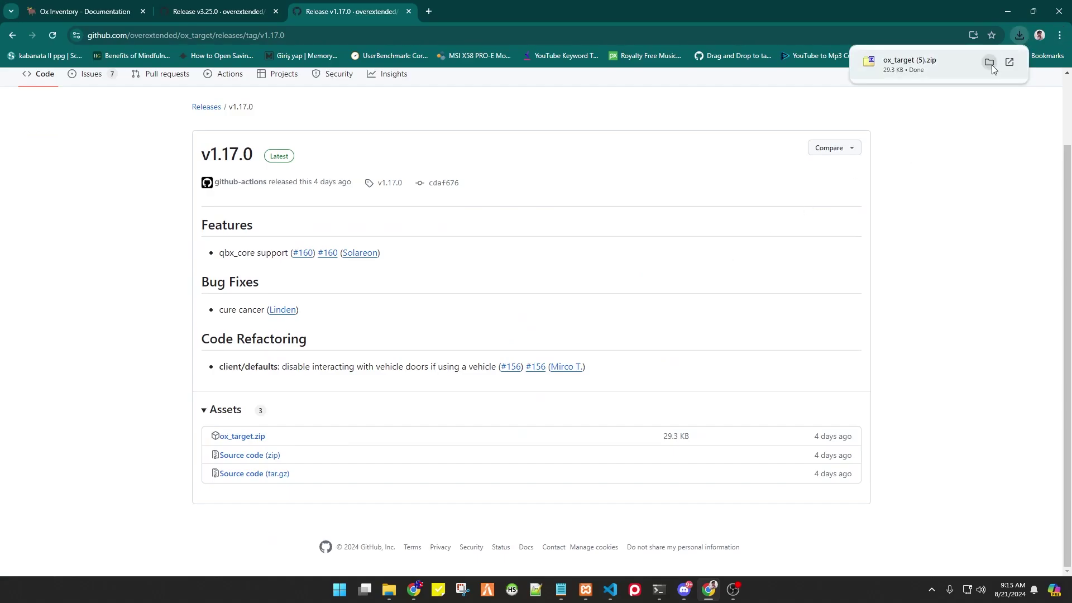
{"action": "left_click", "coordinate": [989, 62]}
{"action": "double_click", "coordinate": [724, 211]}
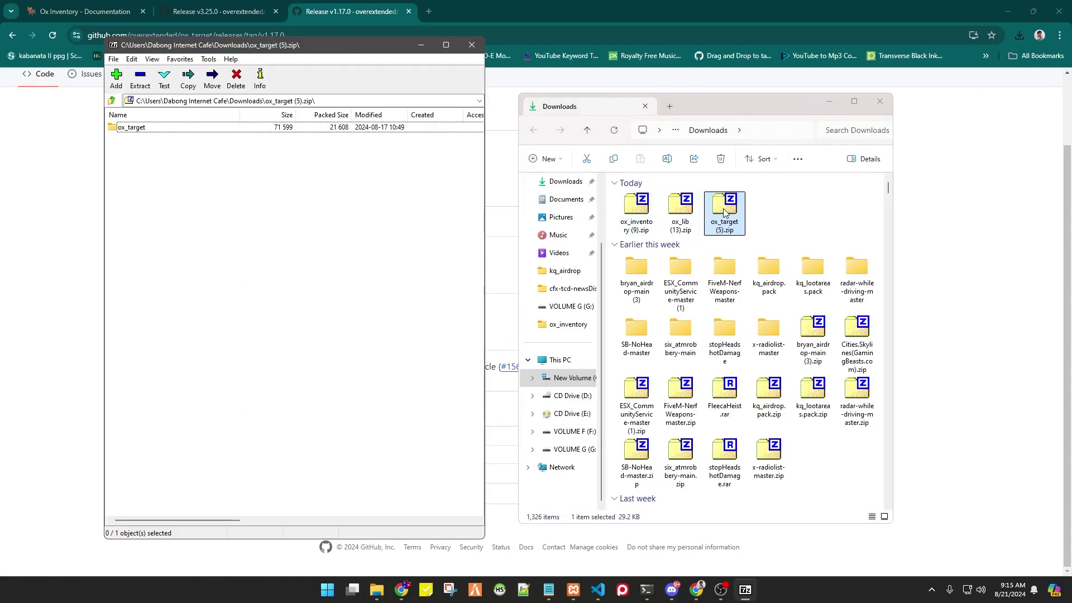
- Extract the ox_target folder from the archive into [ox] and close the archive
{"action": "left_click", "coordinate": [161, 127]}
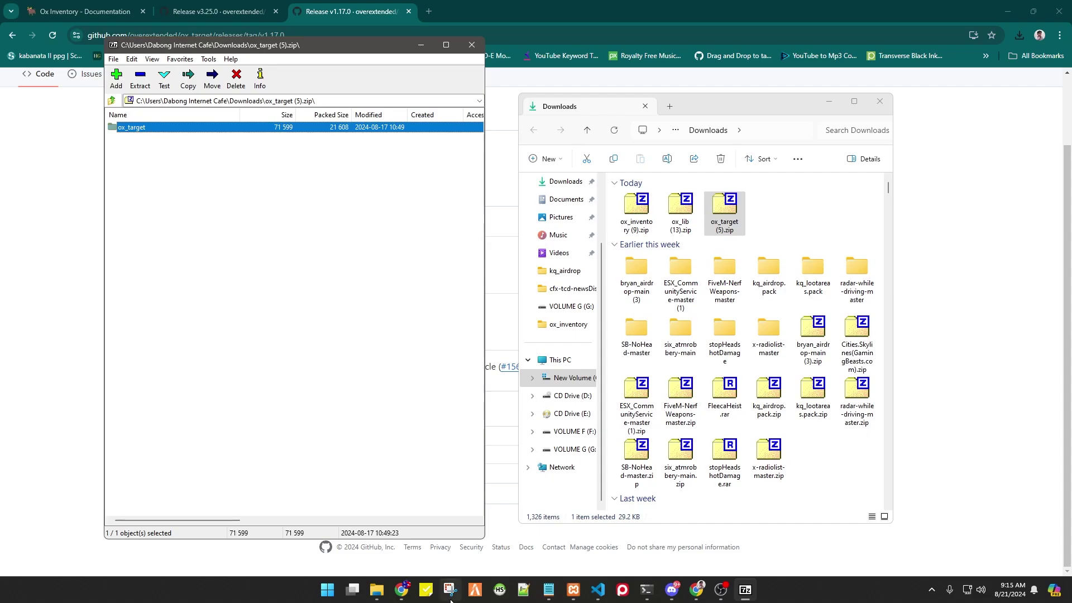
{"action": "left_click", "coordinate": [377, 590]}
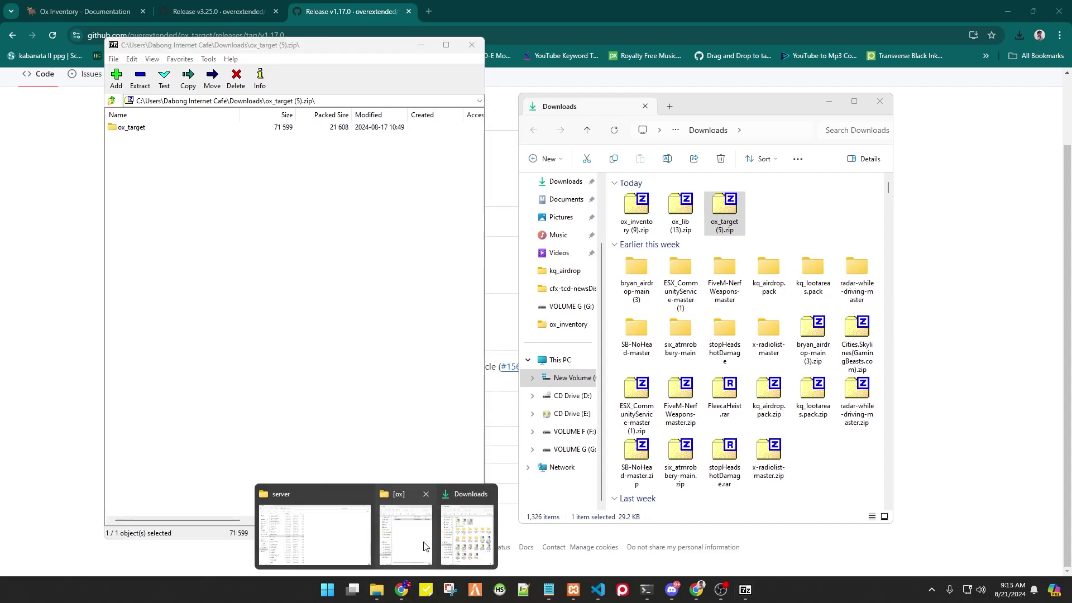
{"action": "left_click", "coordinate": [410, 539]}
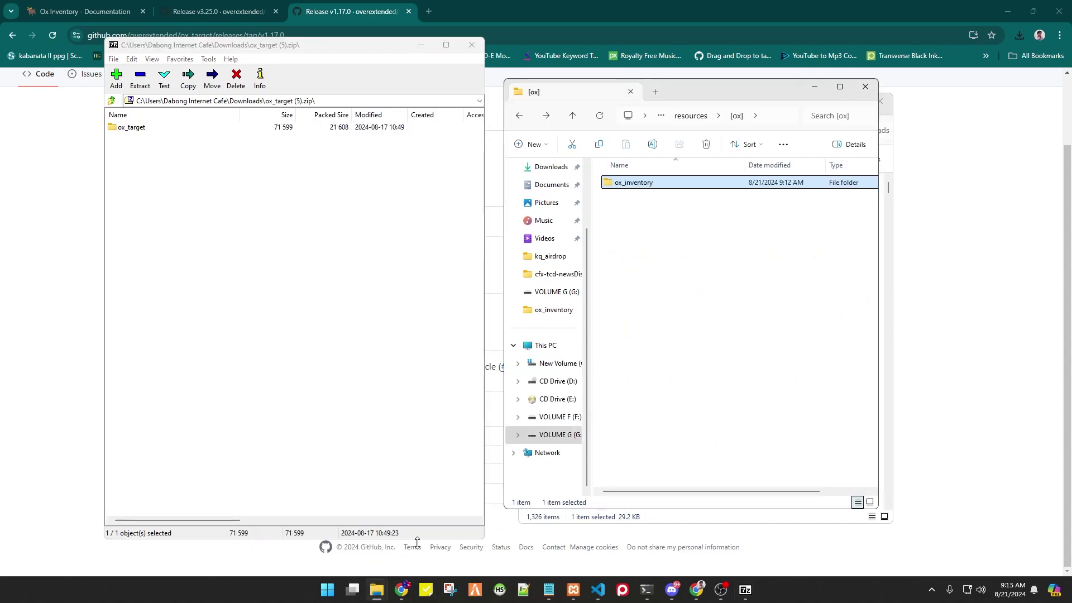
{"action": "left_click", "coordinate": [167, 127]}
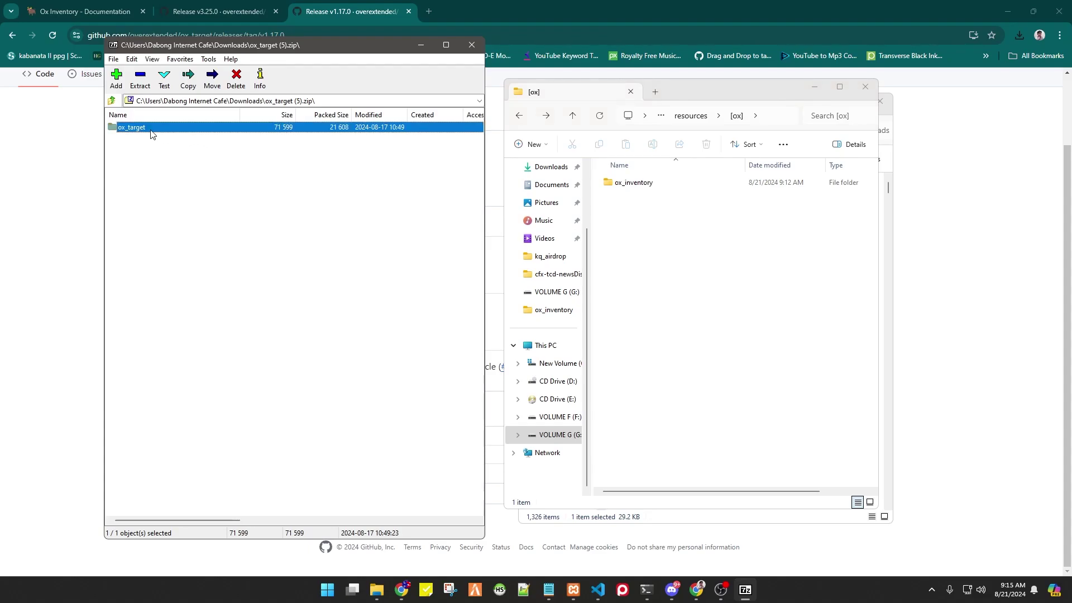
{"action": "left_click_drag", "start_coordinate": [634, 223], "coordinate": [634, 222]}
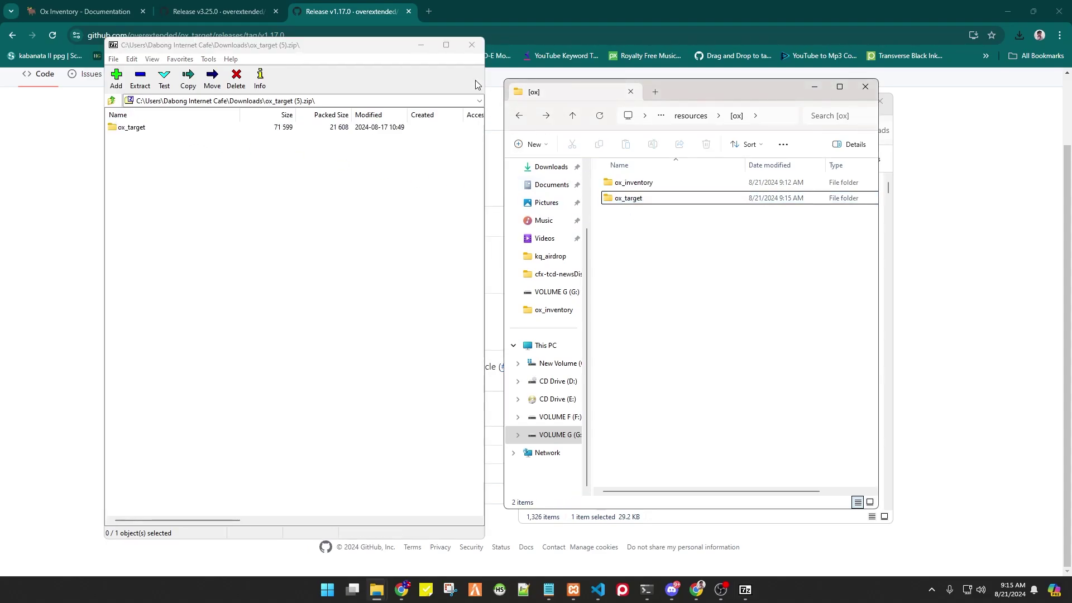
{"action": "left_click", "coordinate": [472, 44]}
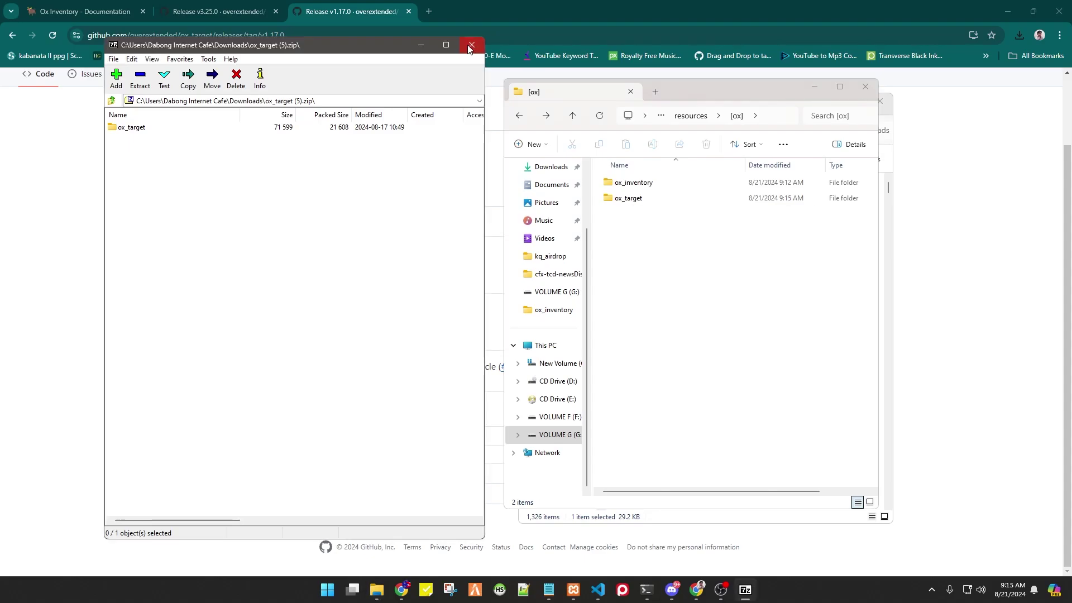
- Extract the ox_lib folder from the downloaded ox_lib zip into [ox], then close 7-Zip and Downloads
{"action": "left_click", "coordinate": [1019, 38]}
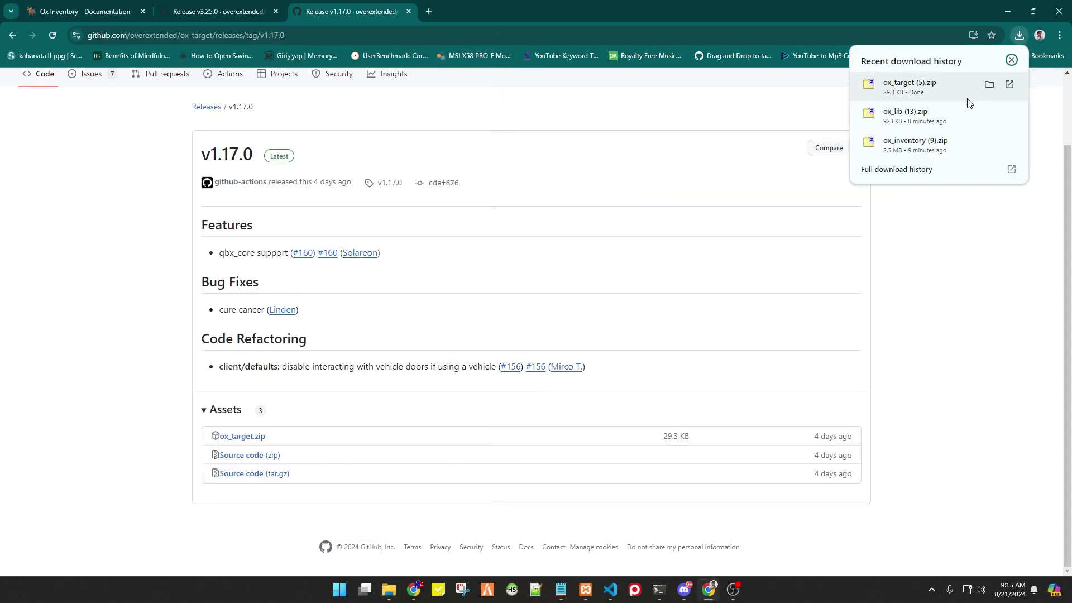
{"action": "left_click", "coordinate": [988, 112]}
{"action": "key", "text": "super+Left"}
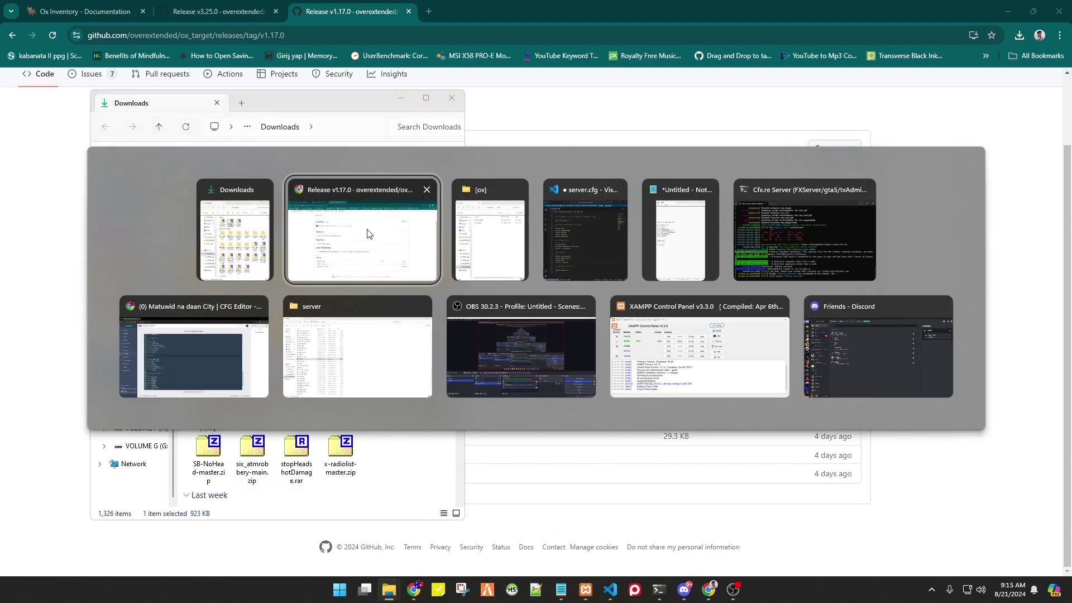
{"action": "left_click", "coordinate": [489, 241]}
{"action": "double_click", "coordinate": [251, 213]}
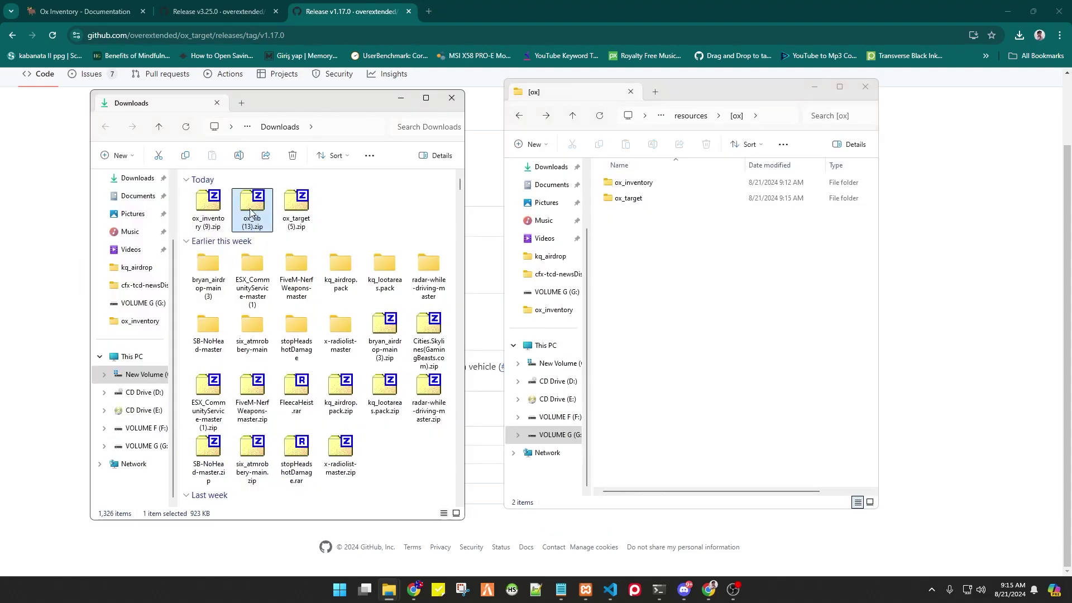
{"action": "left_click_drag", "start_coordinate": [123, 130], "coordinate": [648, 234]}
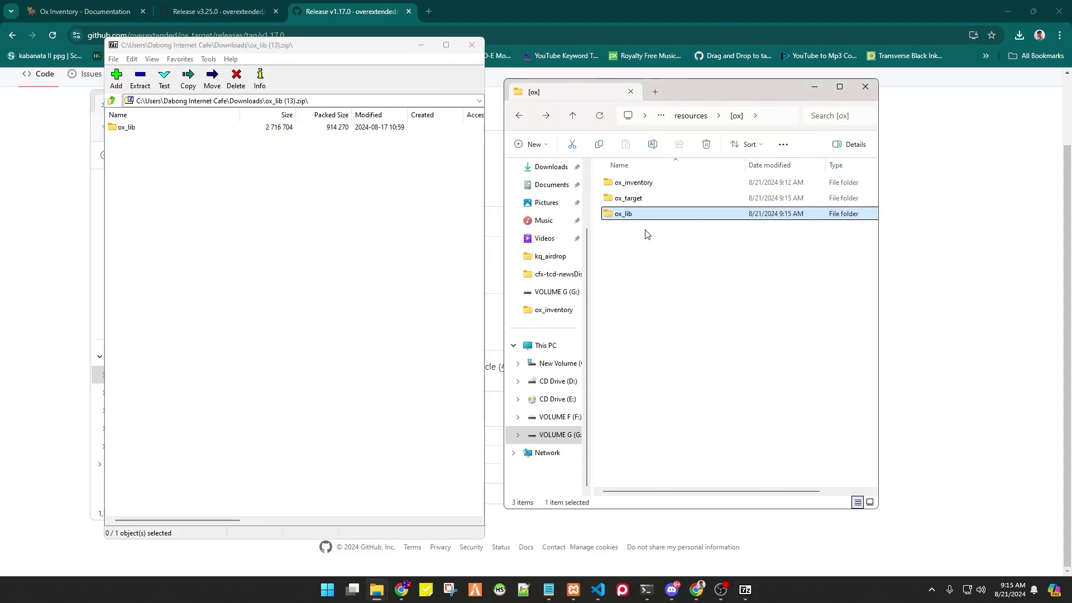
{"action": "left_click", "coordinate": [299, 217]}
{"action": "left_click", "coordinate": [479, 49]}
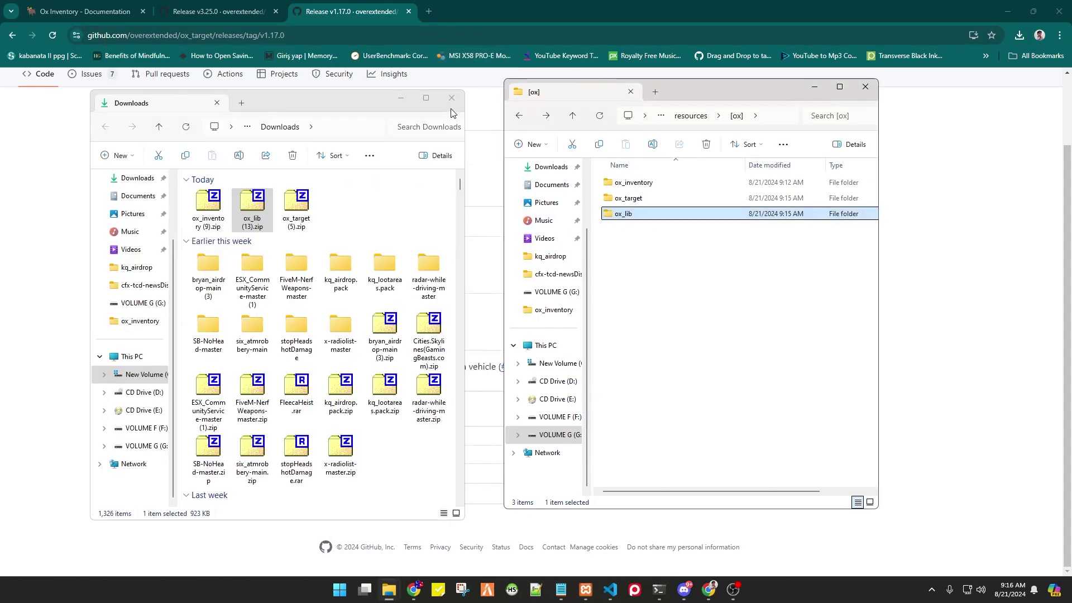
{"action": "left_click", "coordinate": [453, 110]}
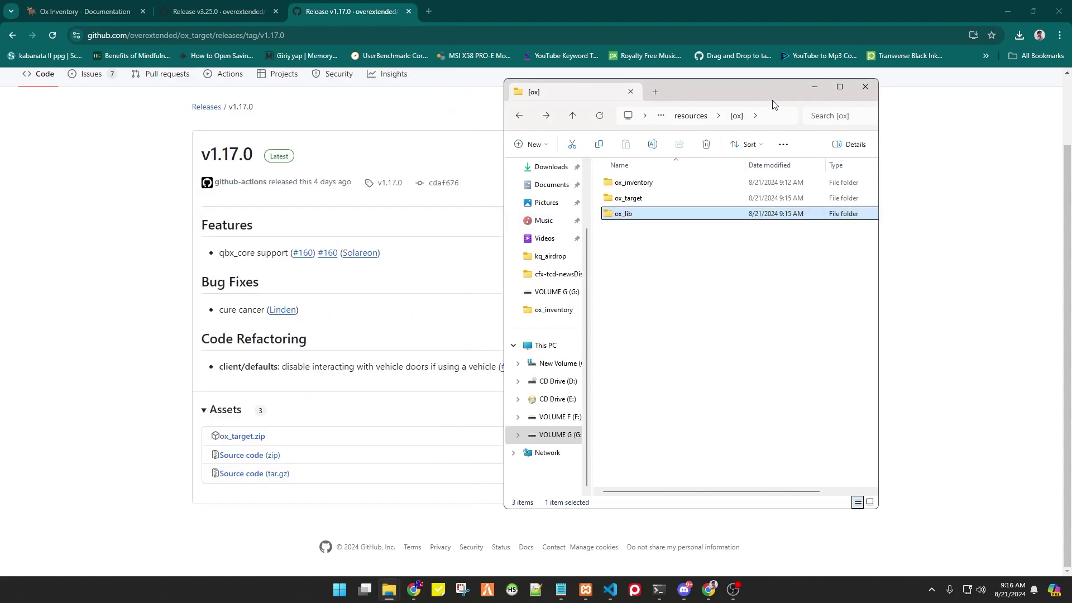
{"action": "key", "text": "alt+Tab"}
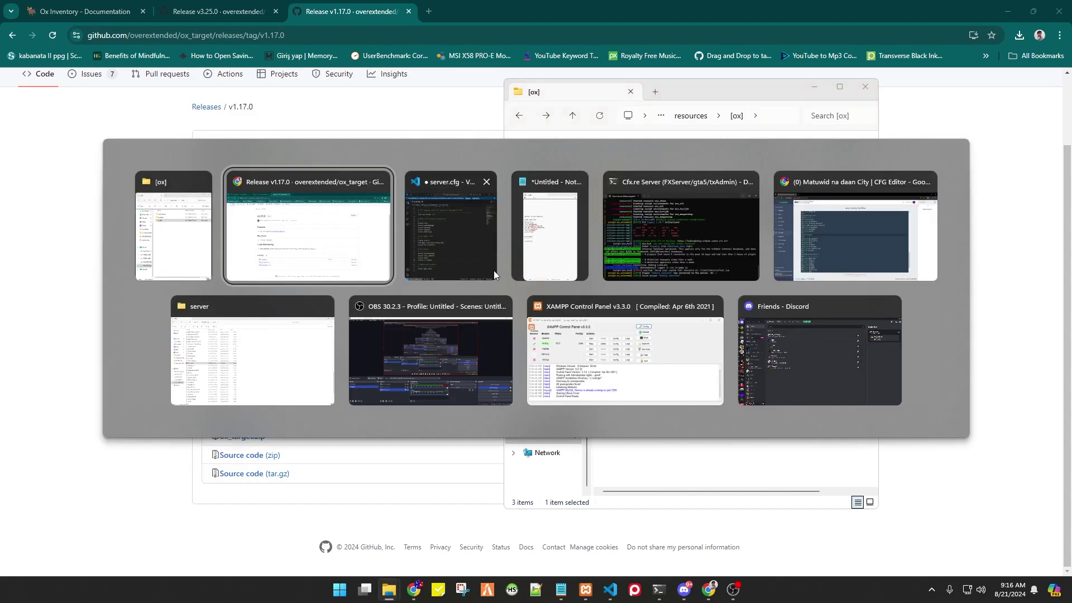
- Copy ensure ox_lib from the notes and paste it under the ESX Legacy Core divider
{"action": "left_click", "coordinate": [464, 256]}
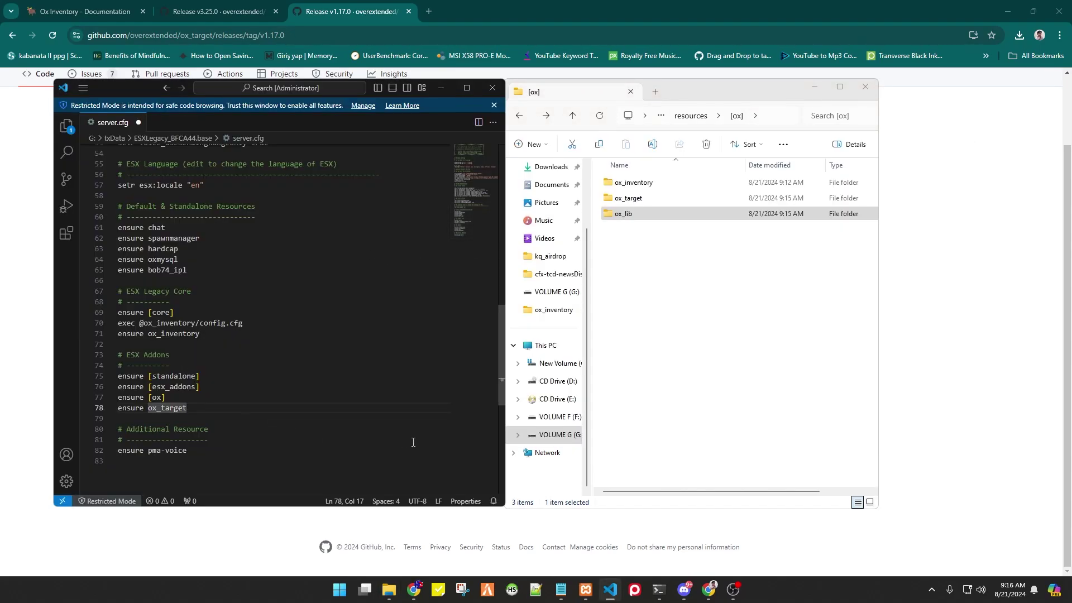
{"action": "left_click", "coordinate": [1015, 9]}
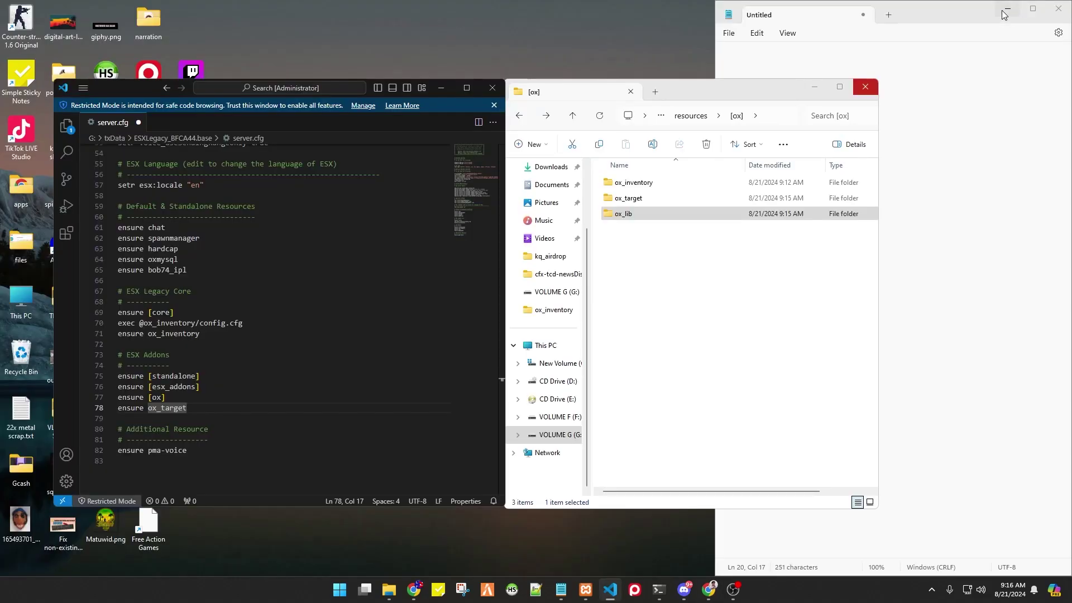
{"action": "left_click", "coordinate": [939, 6]}
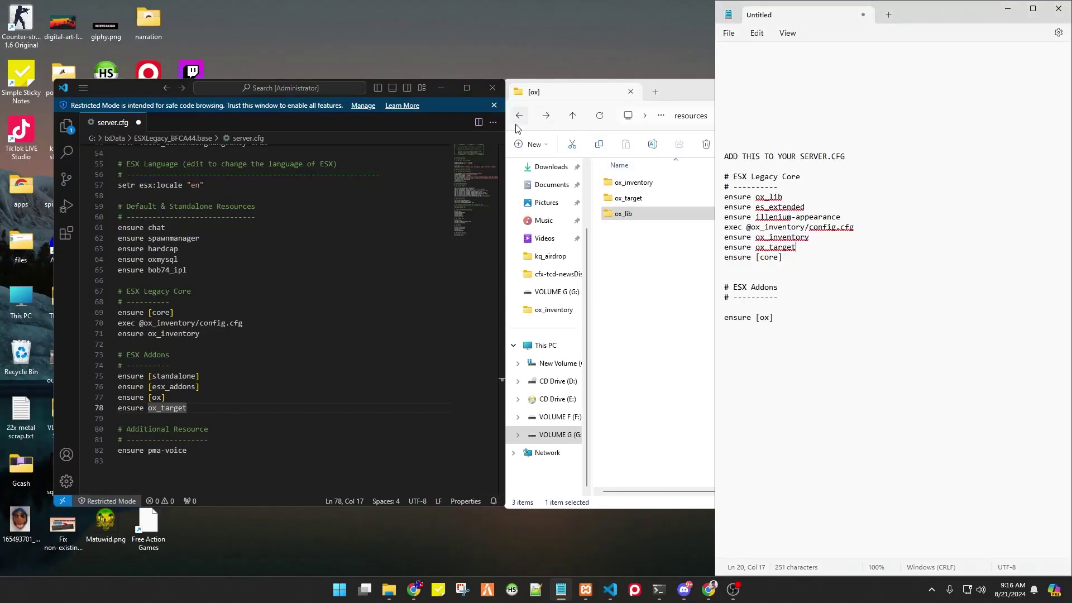
{"action": "left_click_drag", "start_coordinate": [792, 197], "coordinate": [726, 199]}
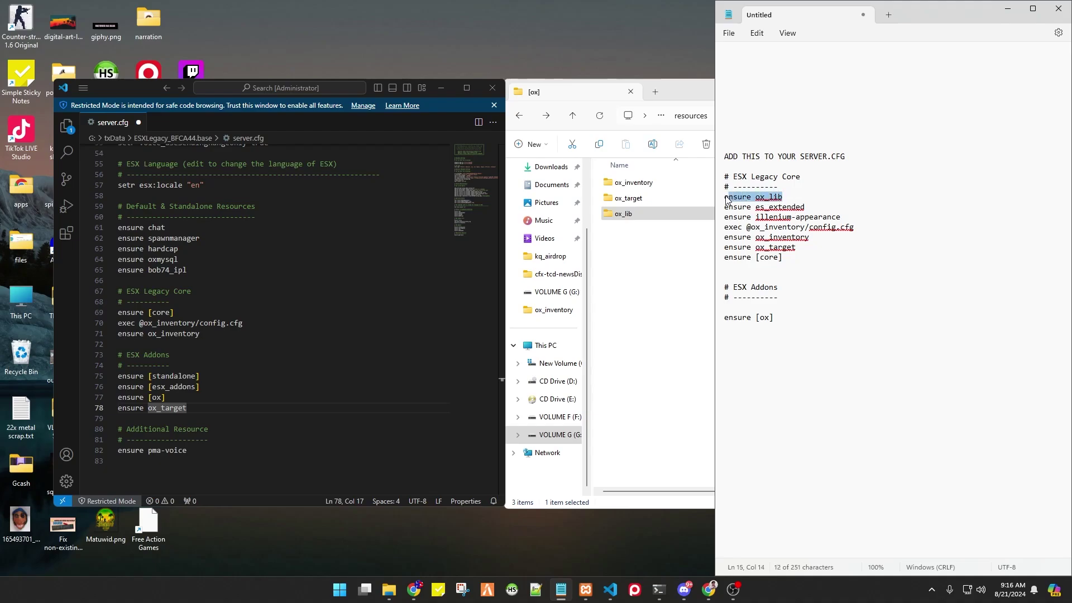
{"action": "right_click", "coordinate": [754, 198]}
{"action": "left_click", "coordinate": [784, 251]}
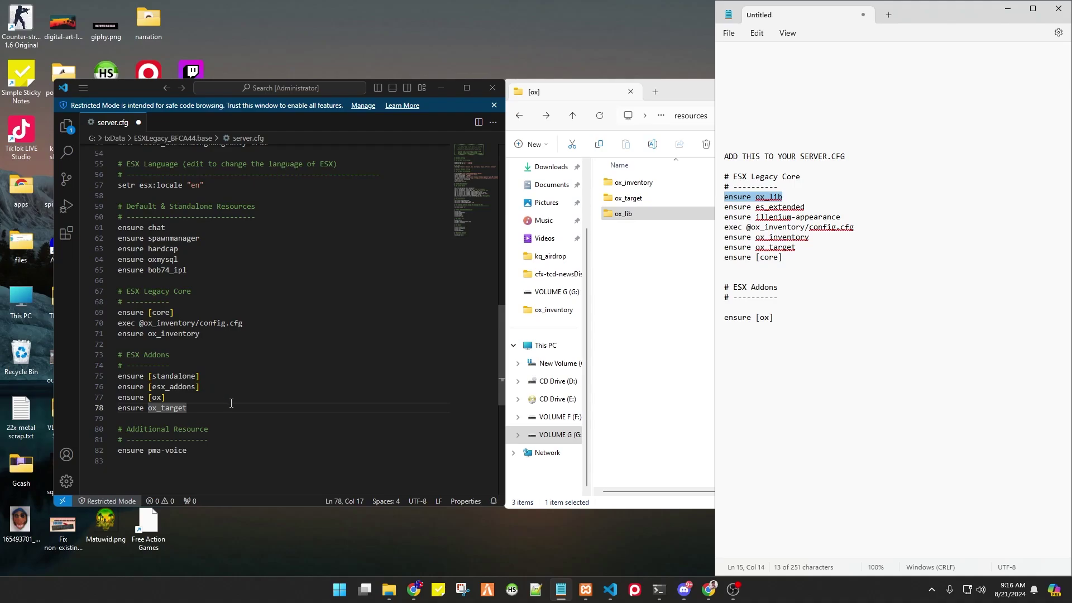
{"action": "left_click", "coordinate": [190, 305]}
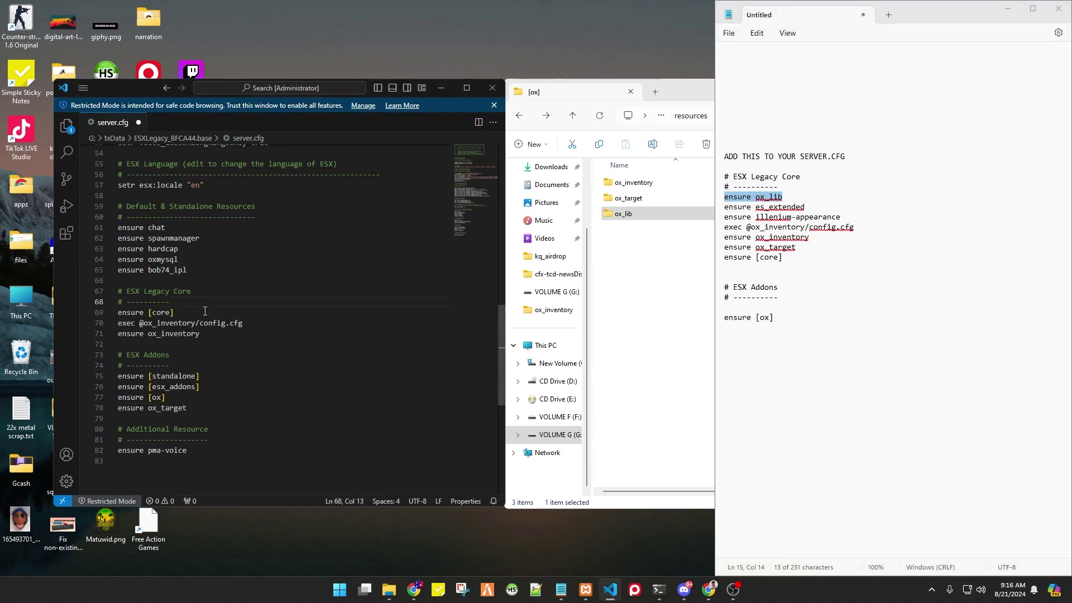
{"action": "key", "text": "Return"}
{"action": "key", "text": "ctrl+v"}
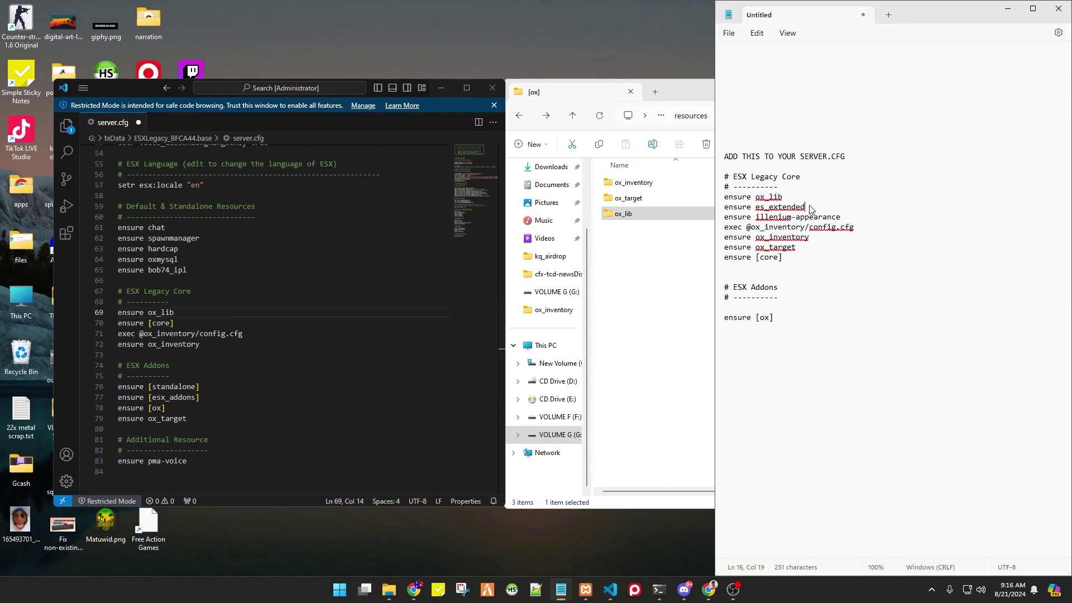
- Add an ensure es_extended line directly below ensure ox_lib
{"action": "left_click", "coordinate": [713, 206]}
{"action": "key", "text": "shift+End"}
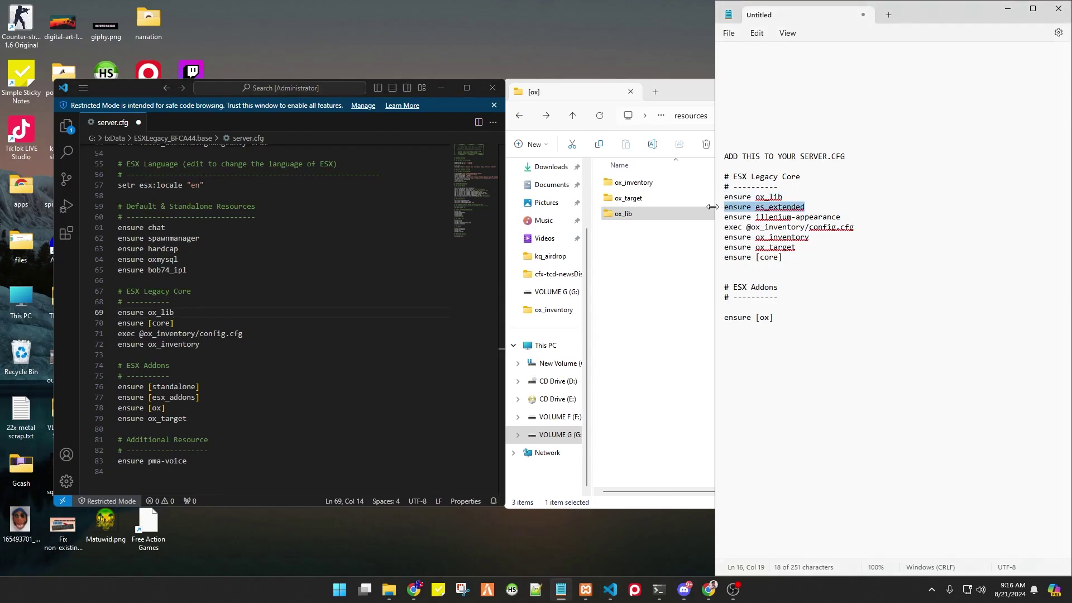
{"action": "left_click", "coordinate": [182, 313]}
{"action": "key", "text": "Return"}
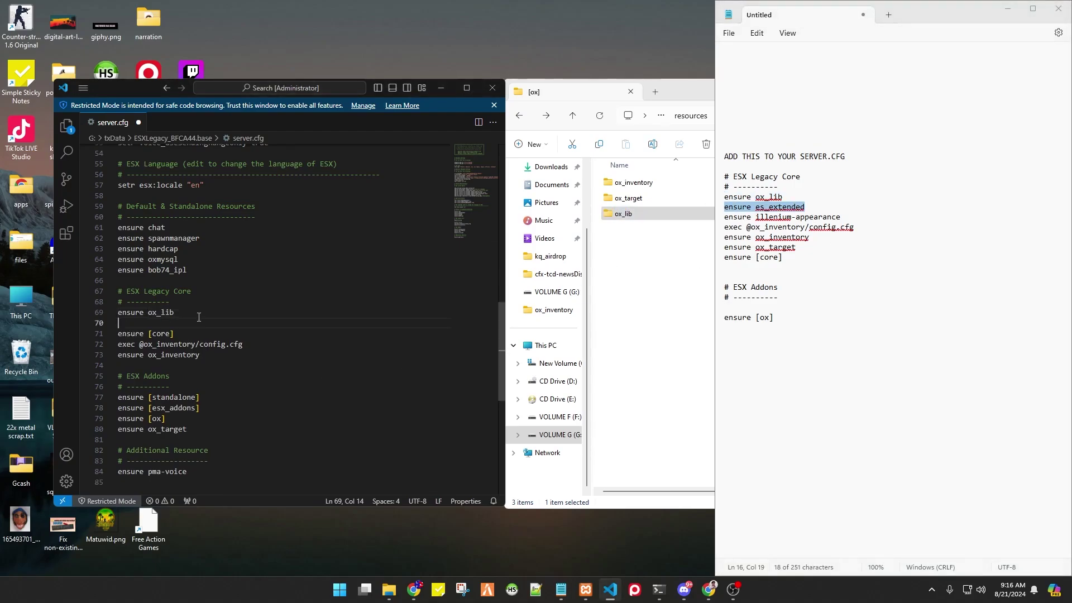
{"action": "type", "text": "ensure es_"}
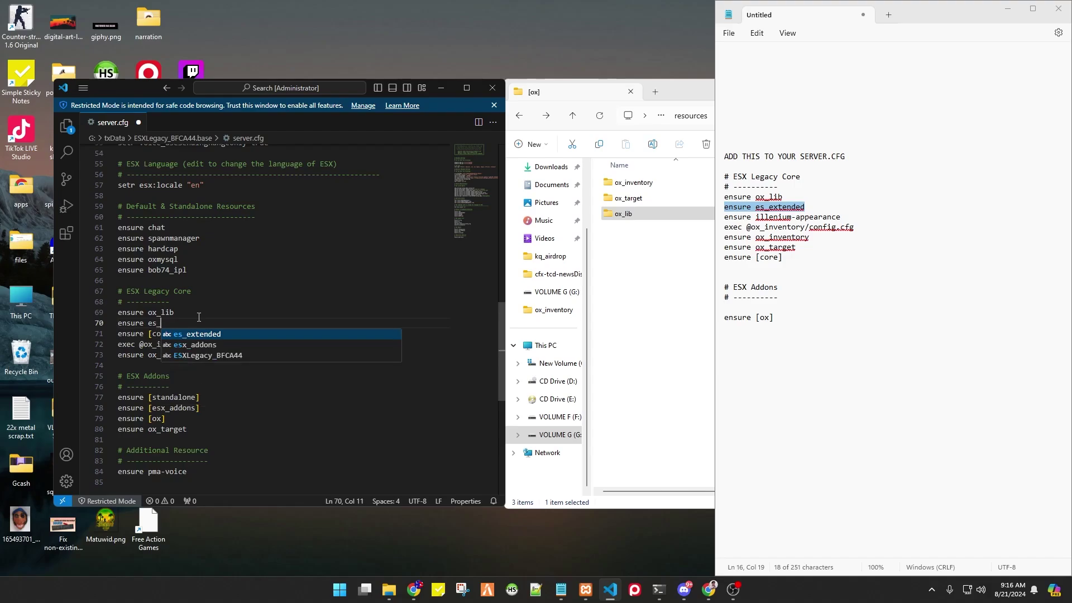
{"action": "type", "text": "extended"}
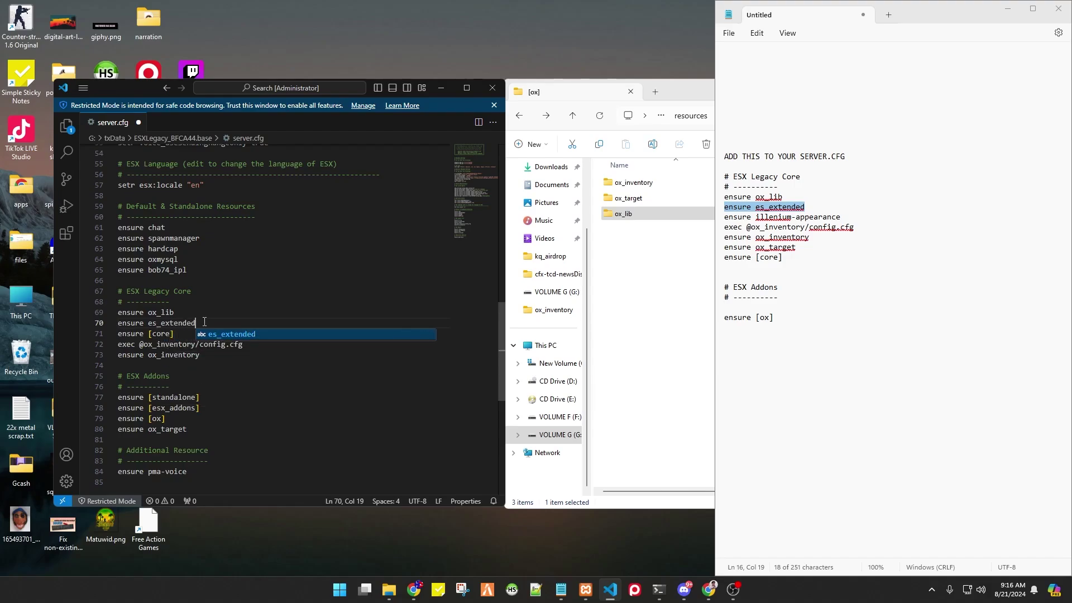
{"action": "left_click", "coordinate": [161, 323]}
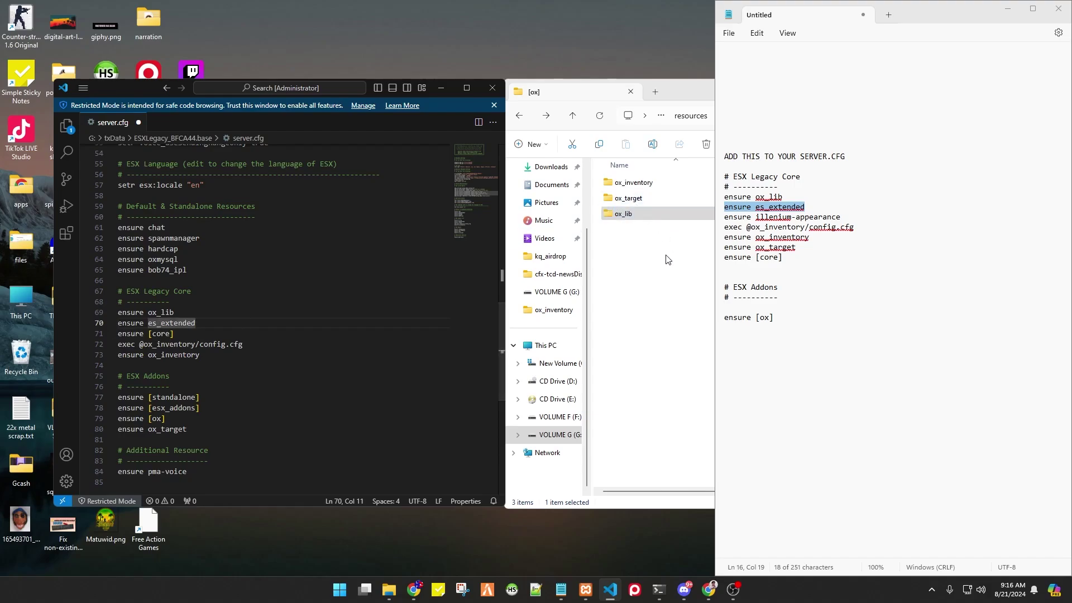
{"action": "left_click", "coordinate": [576, 155]}
- Compare the resources/[core] folder, which holds es_extended, with server.cfg's ensure [core] and ensure es_extended lines
{"action": "key", "text": "alt+Up"}
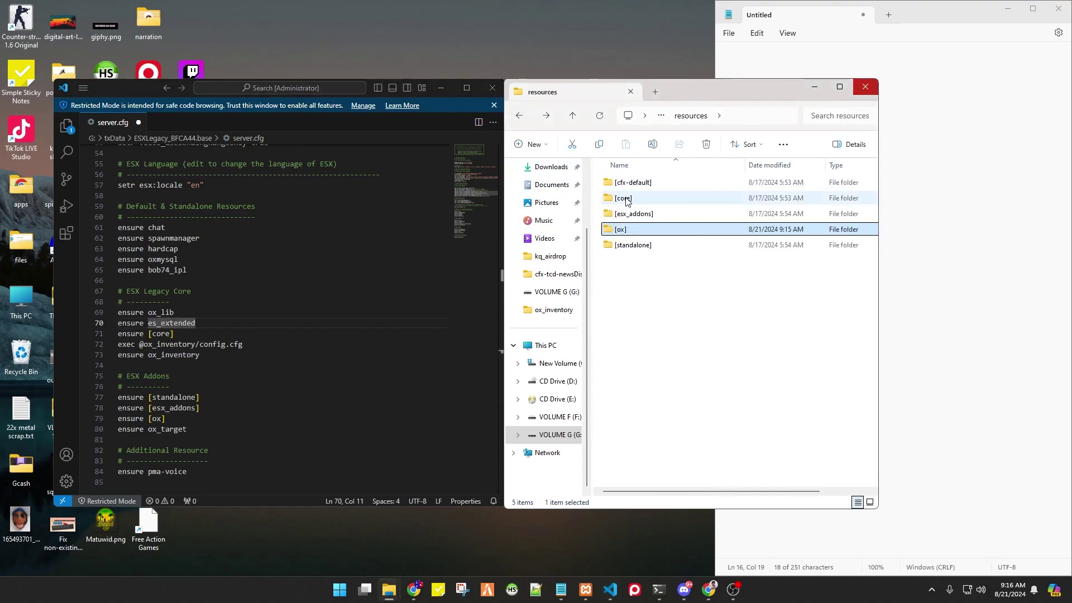
{"action": "left_click", "coordinate": [627, 200]}
{"action": "left_click_drag", "start_coordinate": [177, 334], "coordinate": [126, 339]}
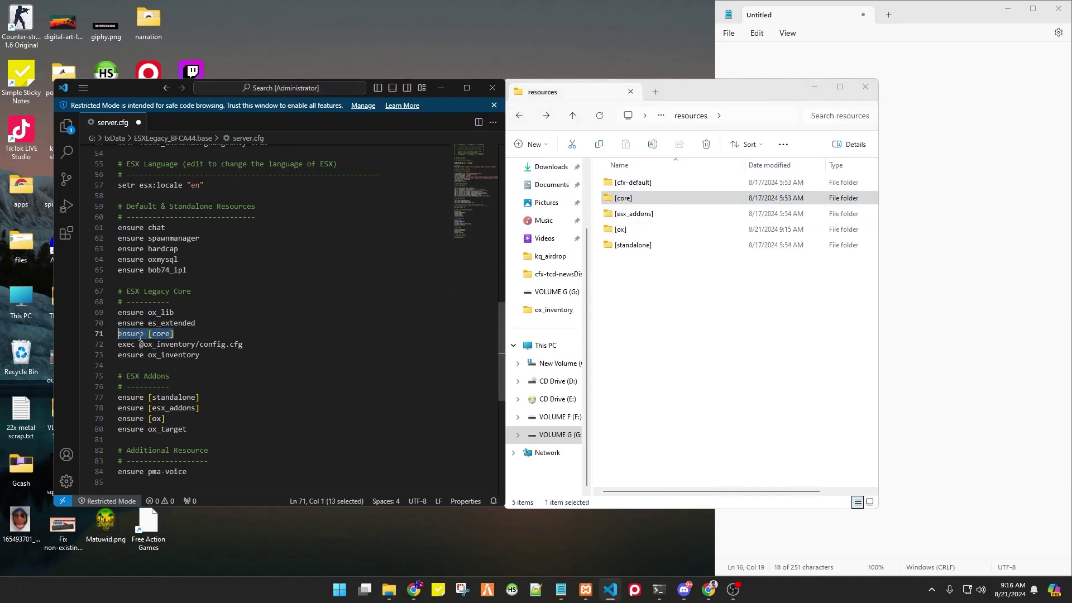
{"action": "double_click", "coordinate": [633, 199]}
{"action": "left_click", "coordinate": [633, 201]}
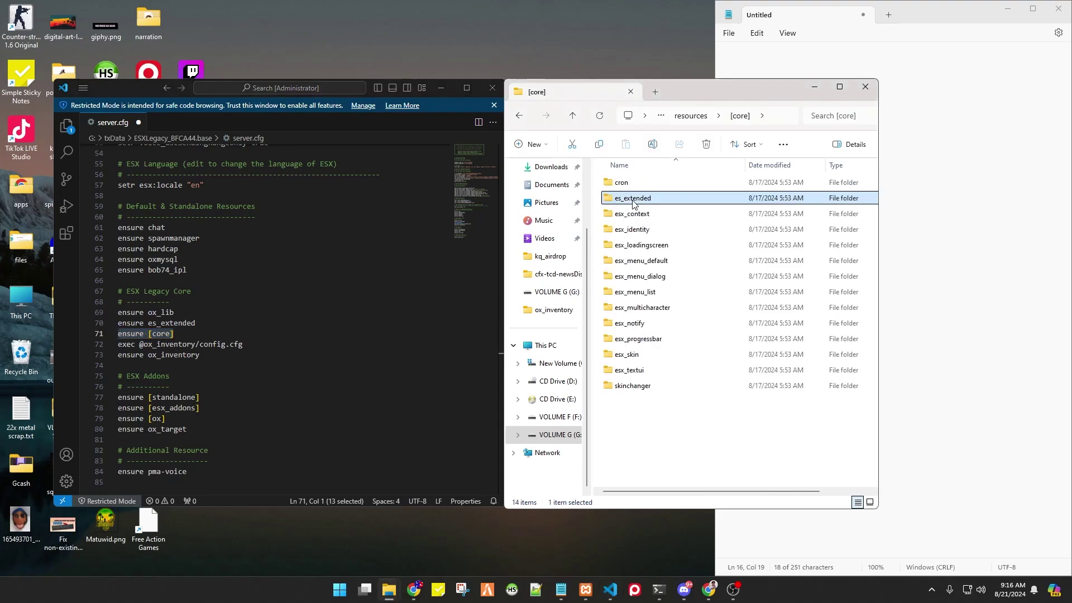
{"action": "left_click_drag", "start_coordinate": [196, 323], "coordinate": [117, 323]}
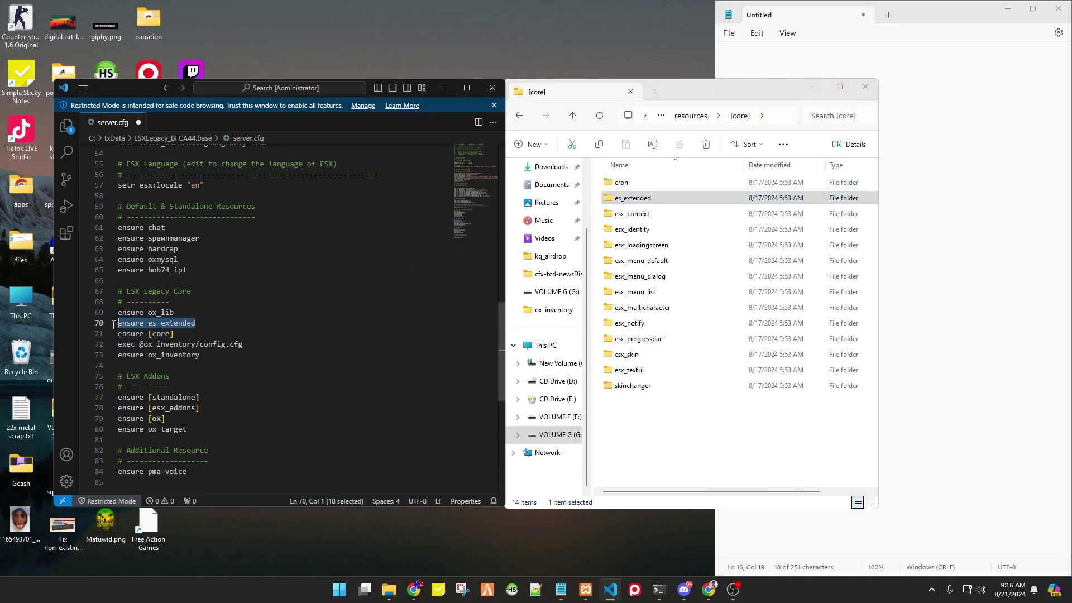
- Locate ensure [core] in the reference notes to confirm where it belongs in the block
{"action": "left_click", "coordinate": [837, 237]}
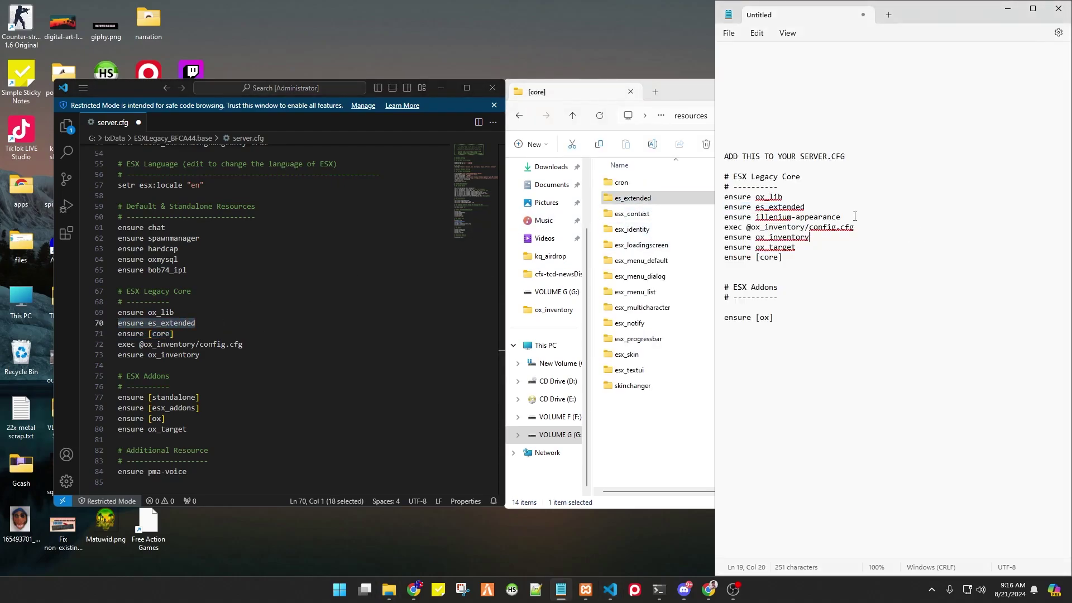
{"action": "left_click_drag", "start_coordinate": [846, 222], "coordinate": [722, 223]}
{"action": "left_click", "coordinate": [838, 265]}
{"action": "left_click", "coordinate": [799, 262]}
{"action": "left_click_drag", "start_coordinate": [782, 264], "coordinate": [726, 261]}
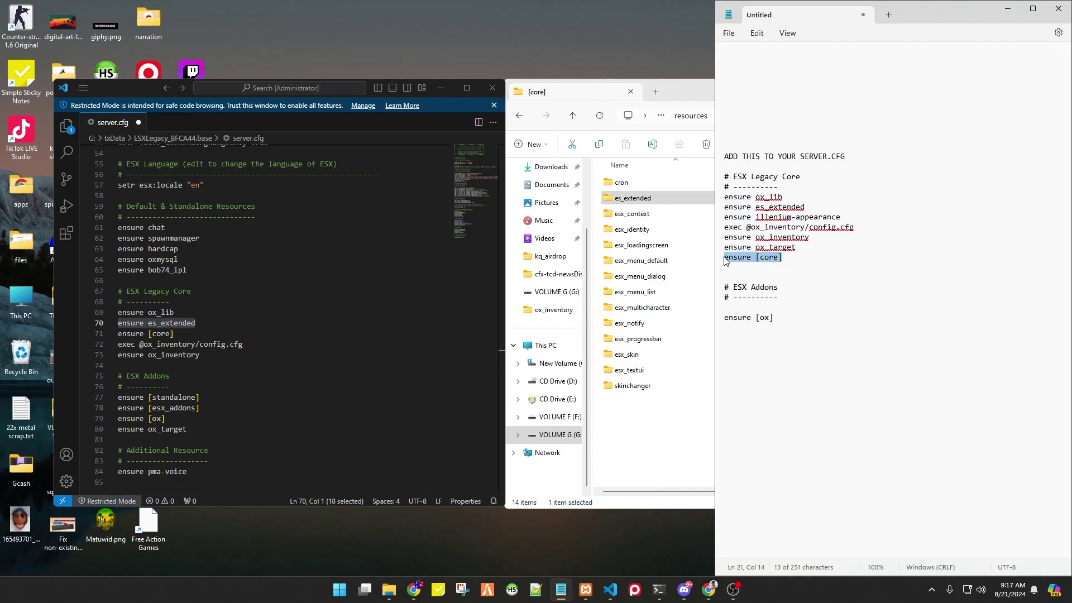
{"action": "left_click", "coordinate": [243, 335]}
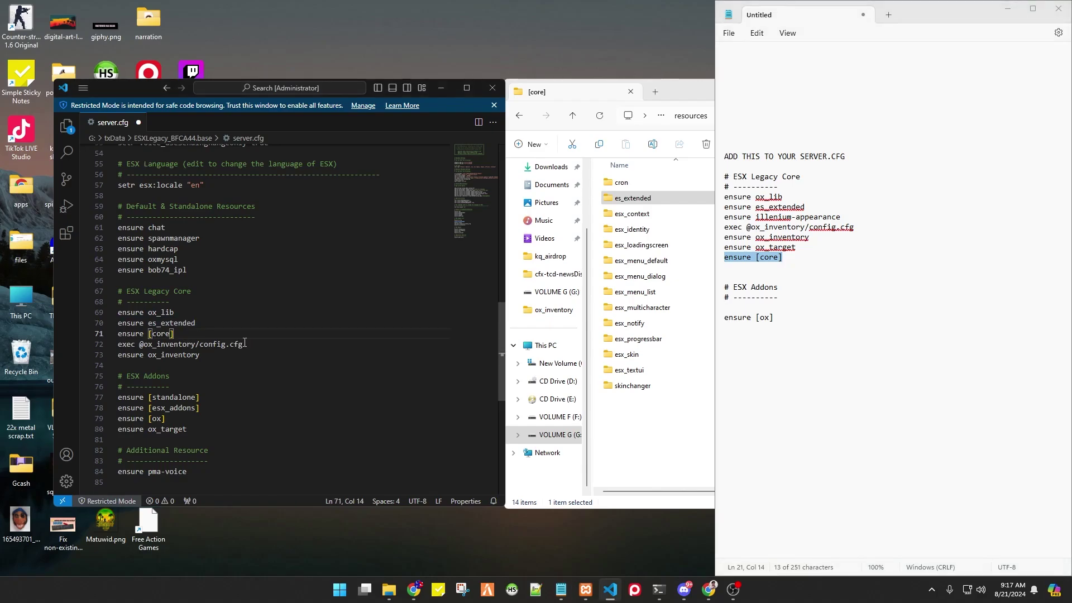
- Remove the ensure [core] line and its blank line, then paste it below ensure ox_inventory
{"action": "left_click", "coordinate": [677, 101]}
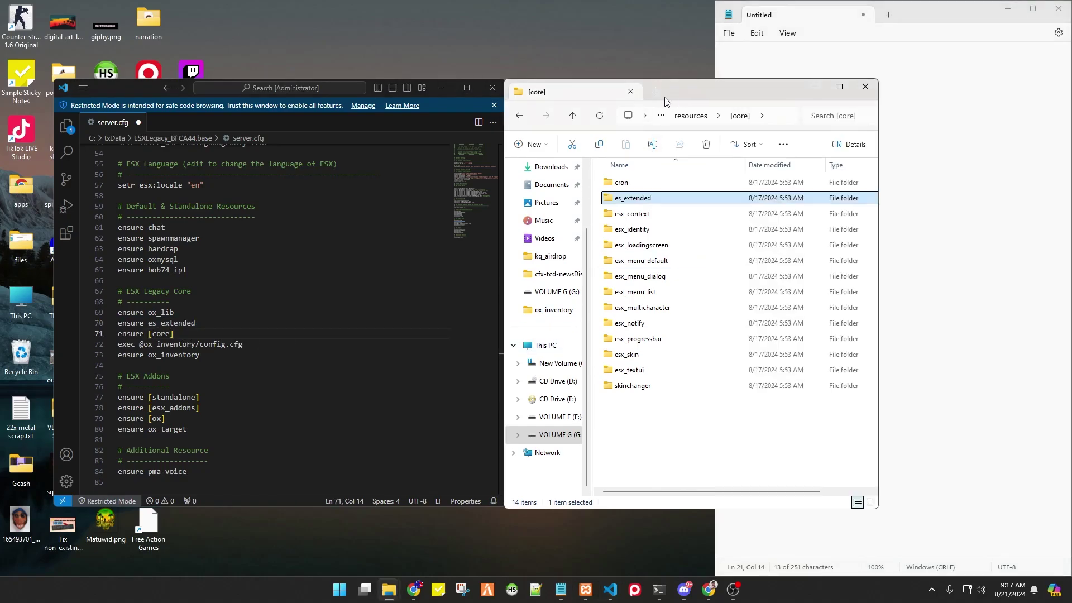
{"action": "left_click", "coordinate": [519, 116]}
{"action": "left_click_drag", "start_coordinate": [184, 333], "coordinate": [115, 334]}
{"action": "key", "text": "ctrl+c"}
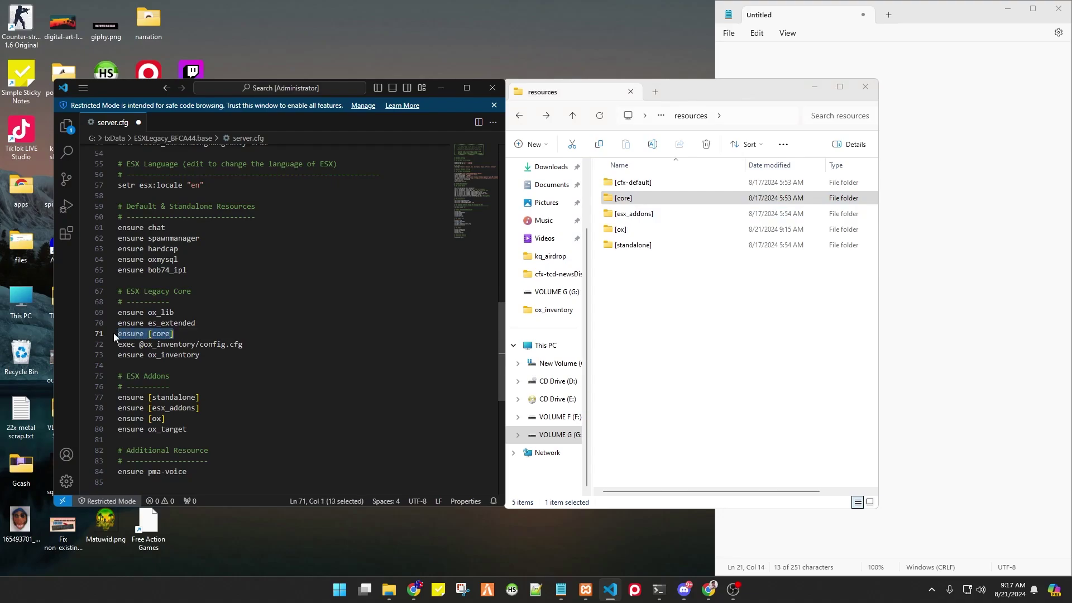
{"action": "key", "text": "BackSpace"}
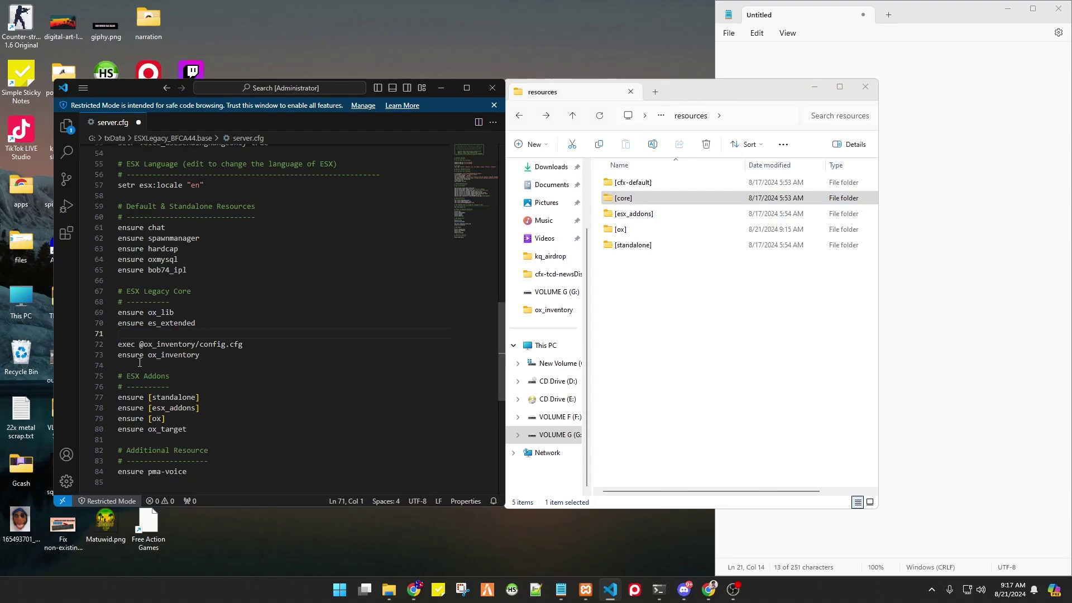
{"action": "key", "text": "BackSpace"}
{"action": "left_click", "coordinate": [206, 344]}
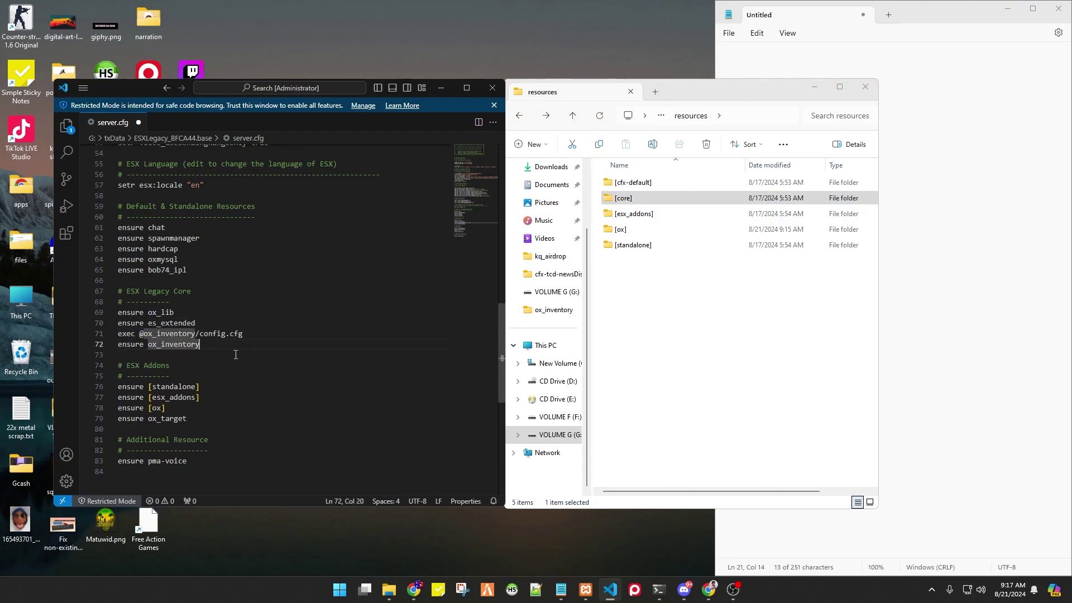
{"action": "key", "text": "Return"}
{"action": "key", "text": "ctrl+v"}
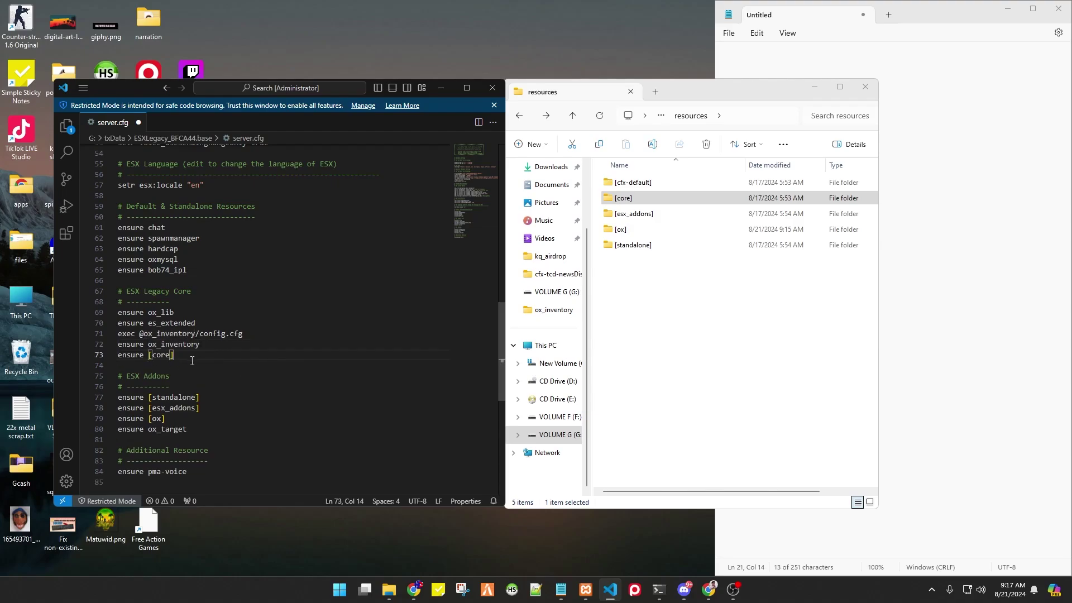
{"action": "scroll", "coordinate": [186, 394], "scroll_direction": "down", "scroll_amount": 1}
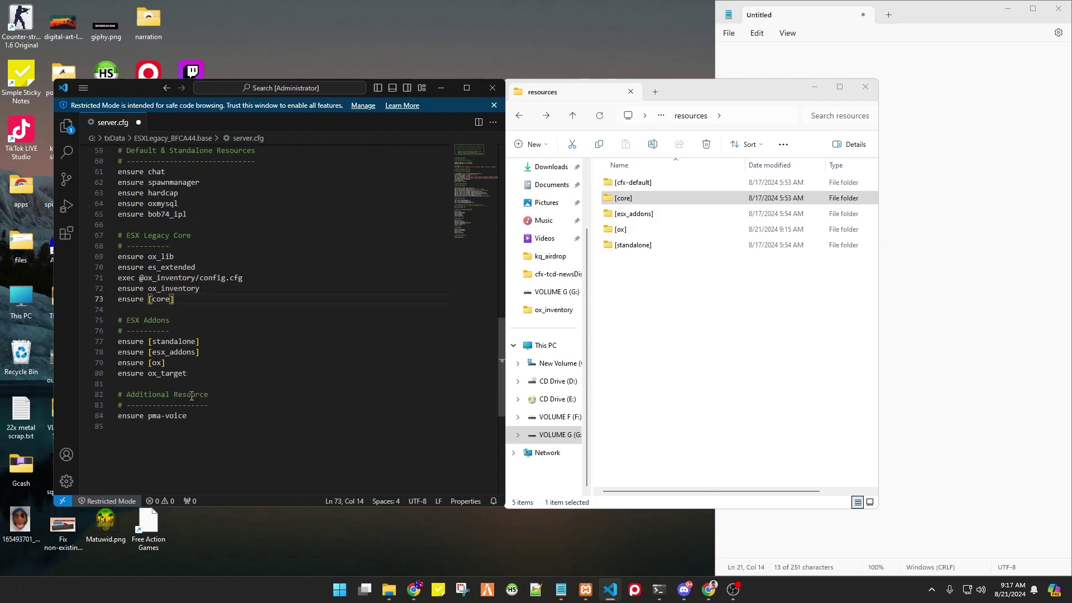